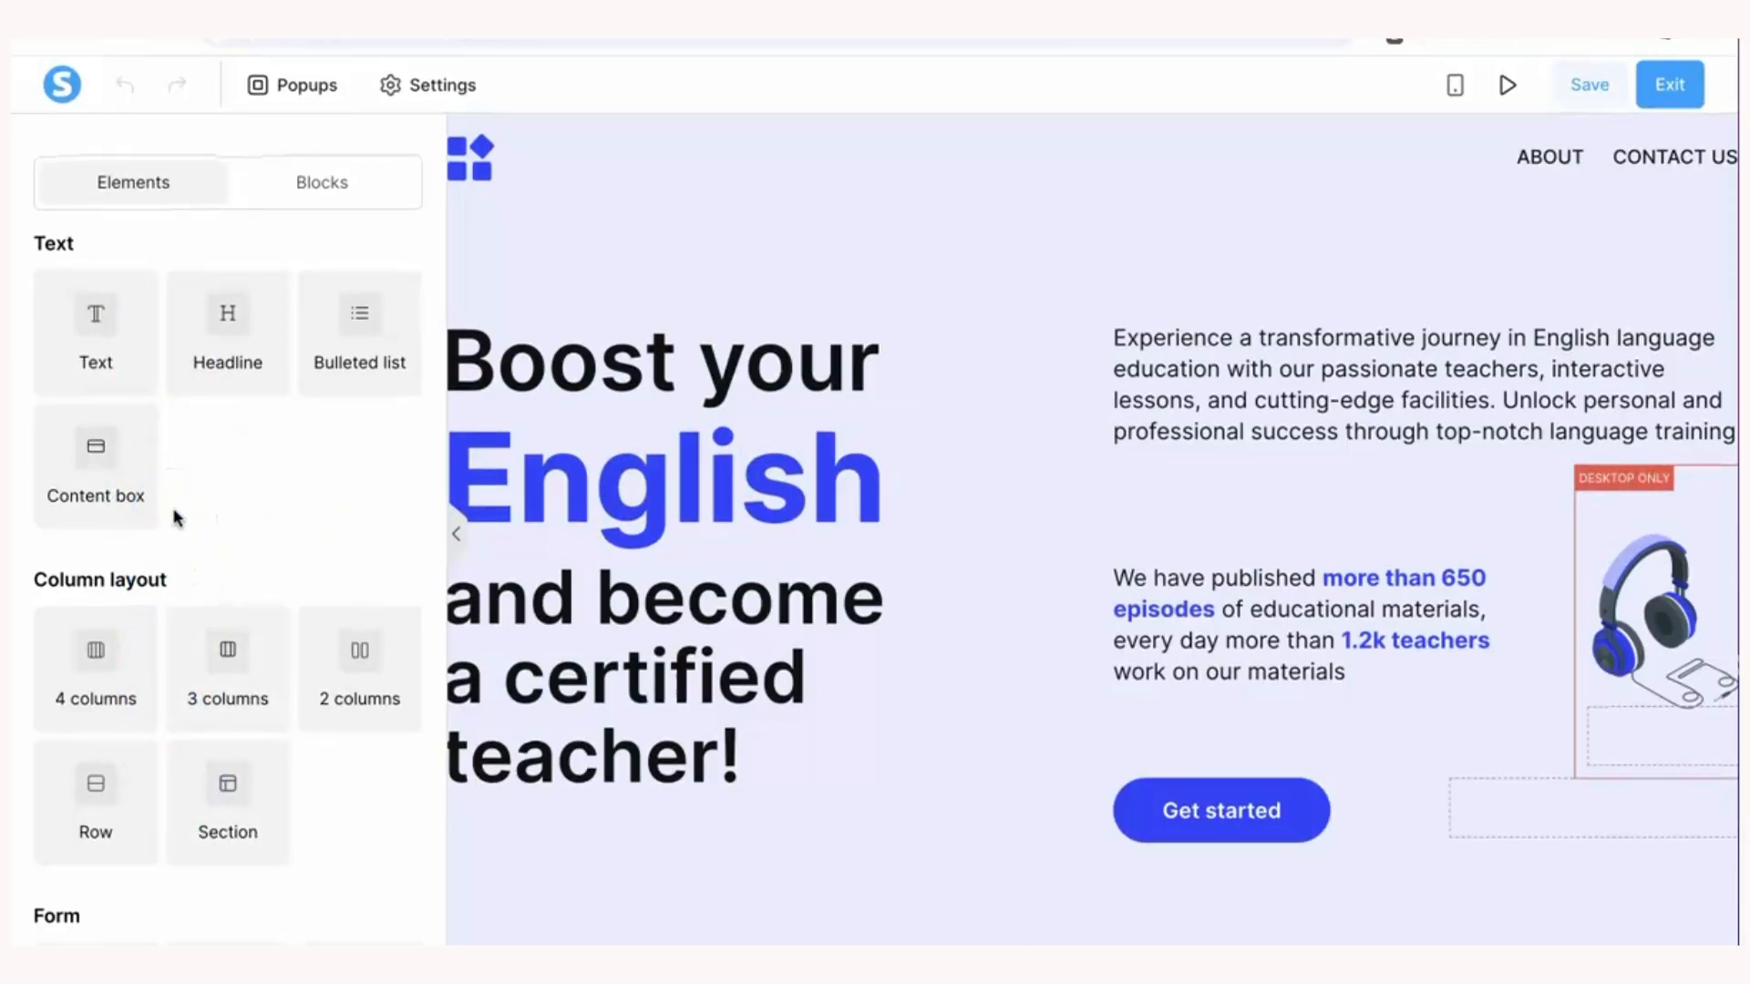
{"action": "left_click", "coordinate": [670, 342]}
{"action": "left_click", "coordinate": [981, 258]}
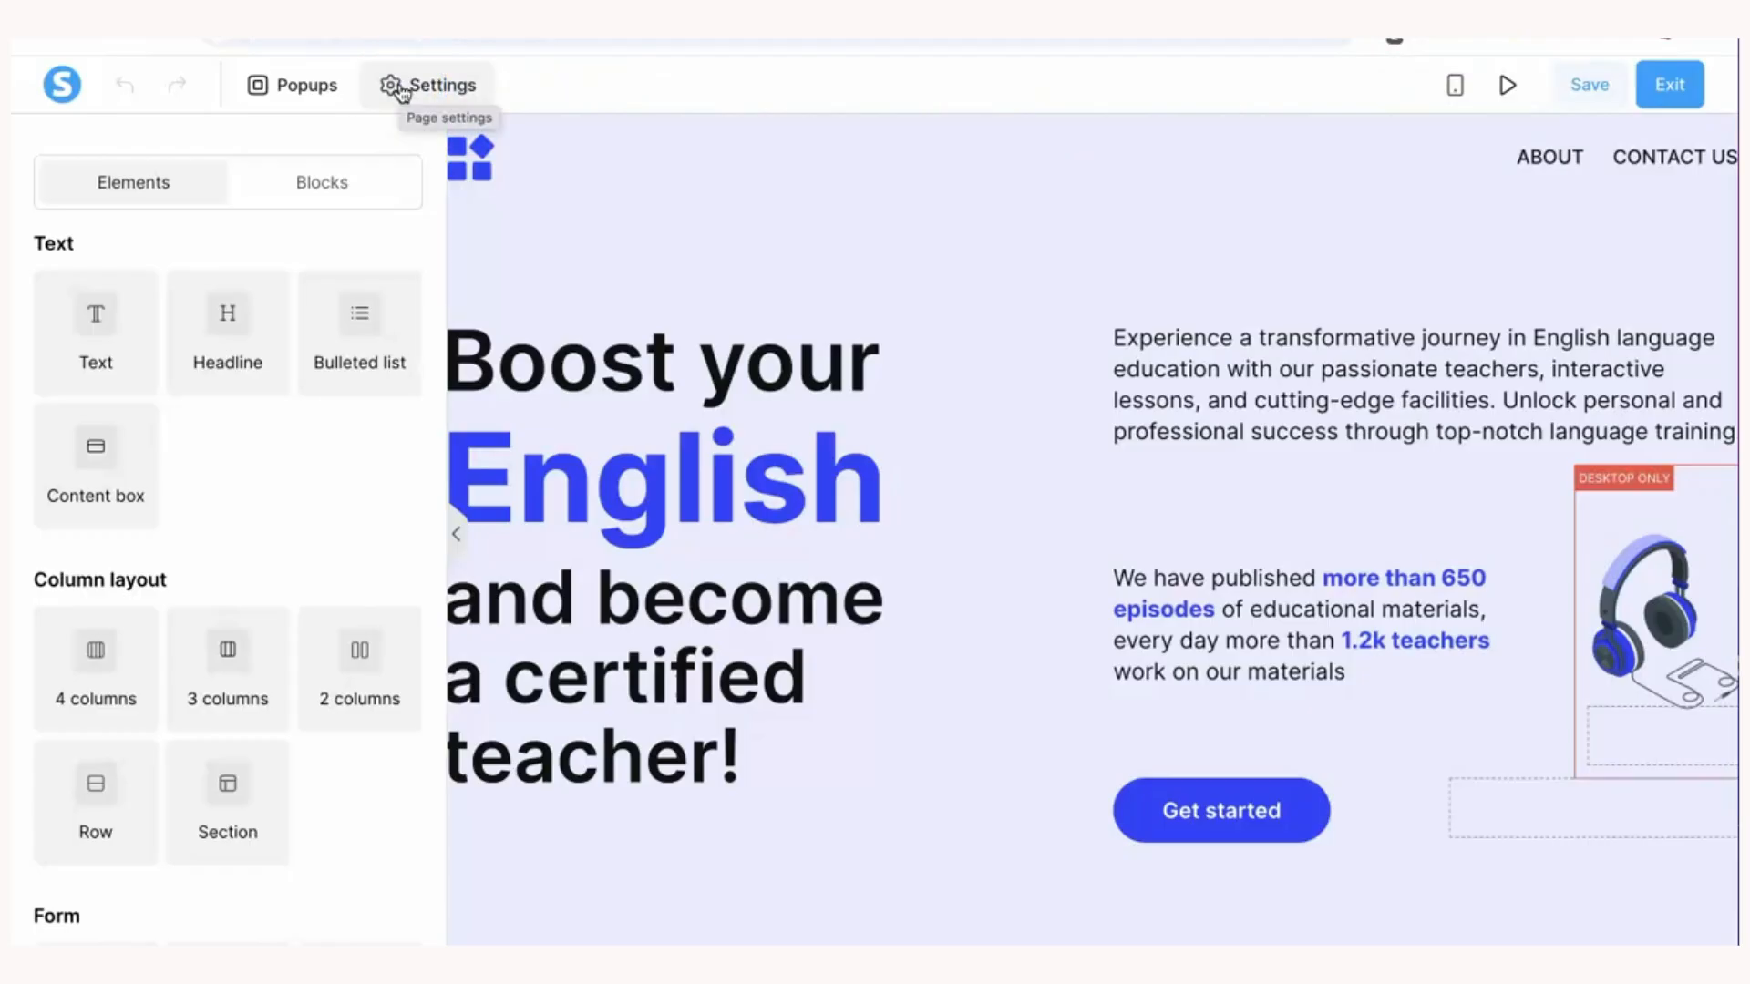
- Open the page settings and examine the default and heading typography options
{"action": "left_click", "coordinate": [401, 88]}
{"action": "left_click", "coordinate": [240, 314]}
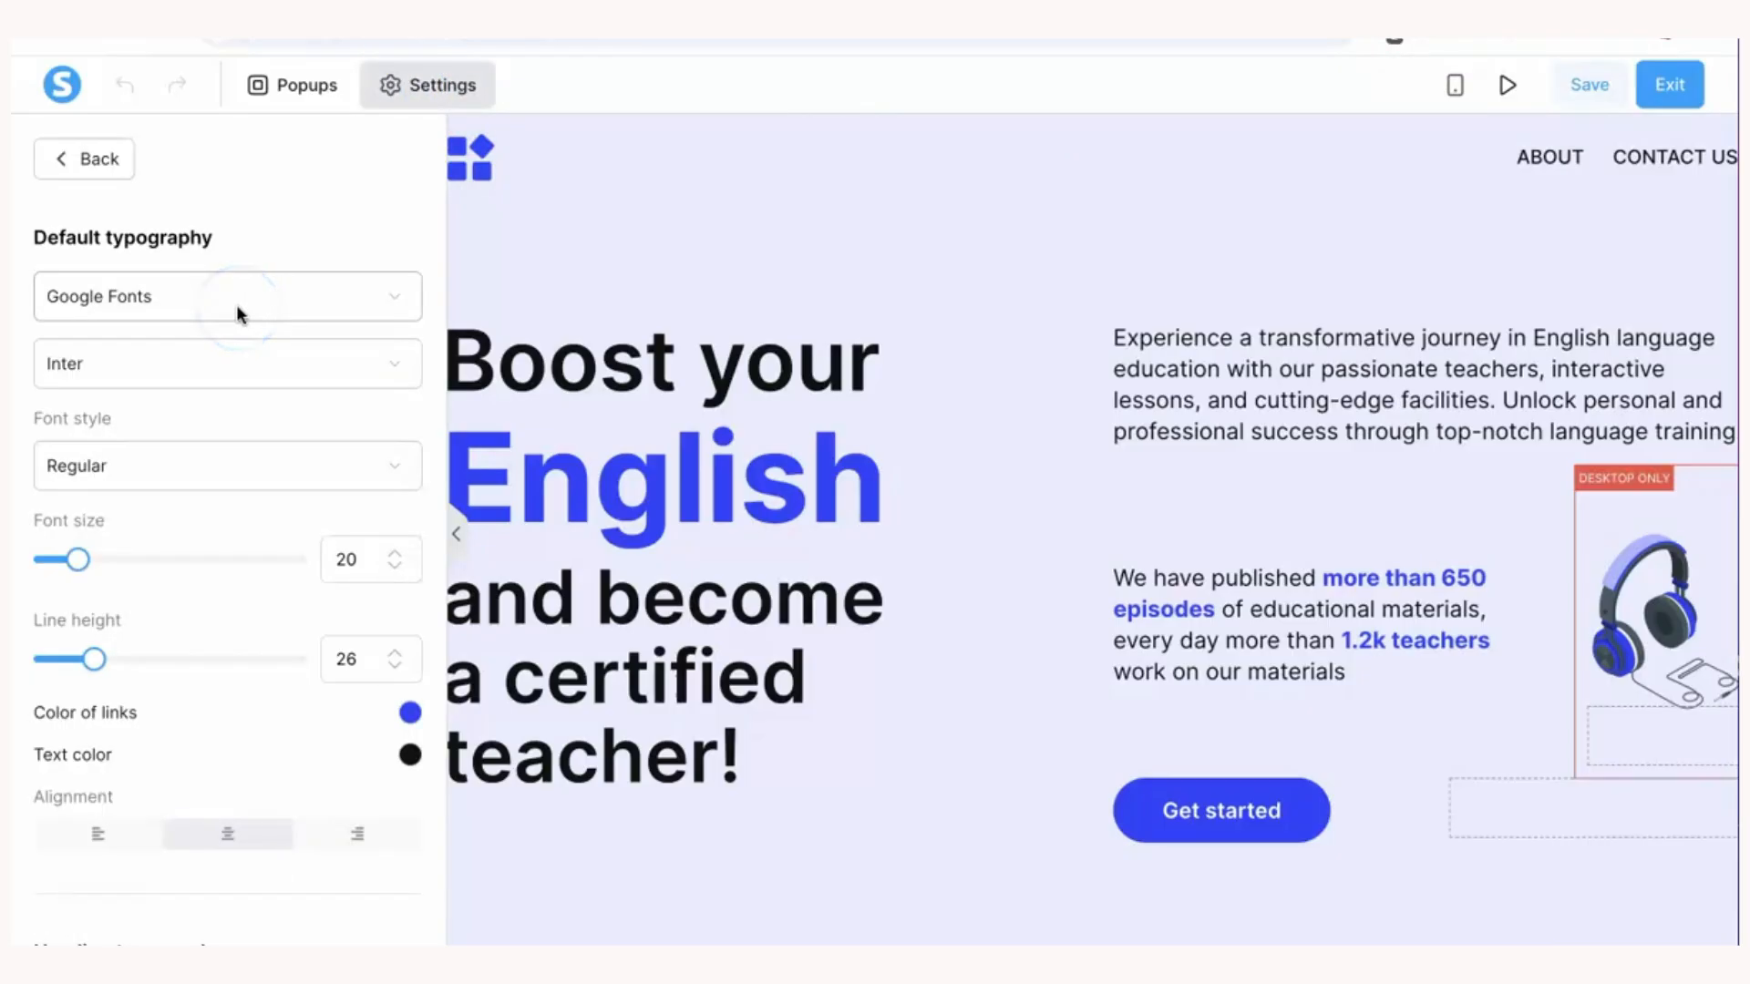
{"action": "left_click", "coordinate": [186, 301]}
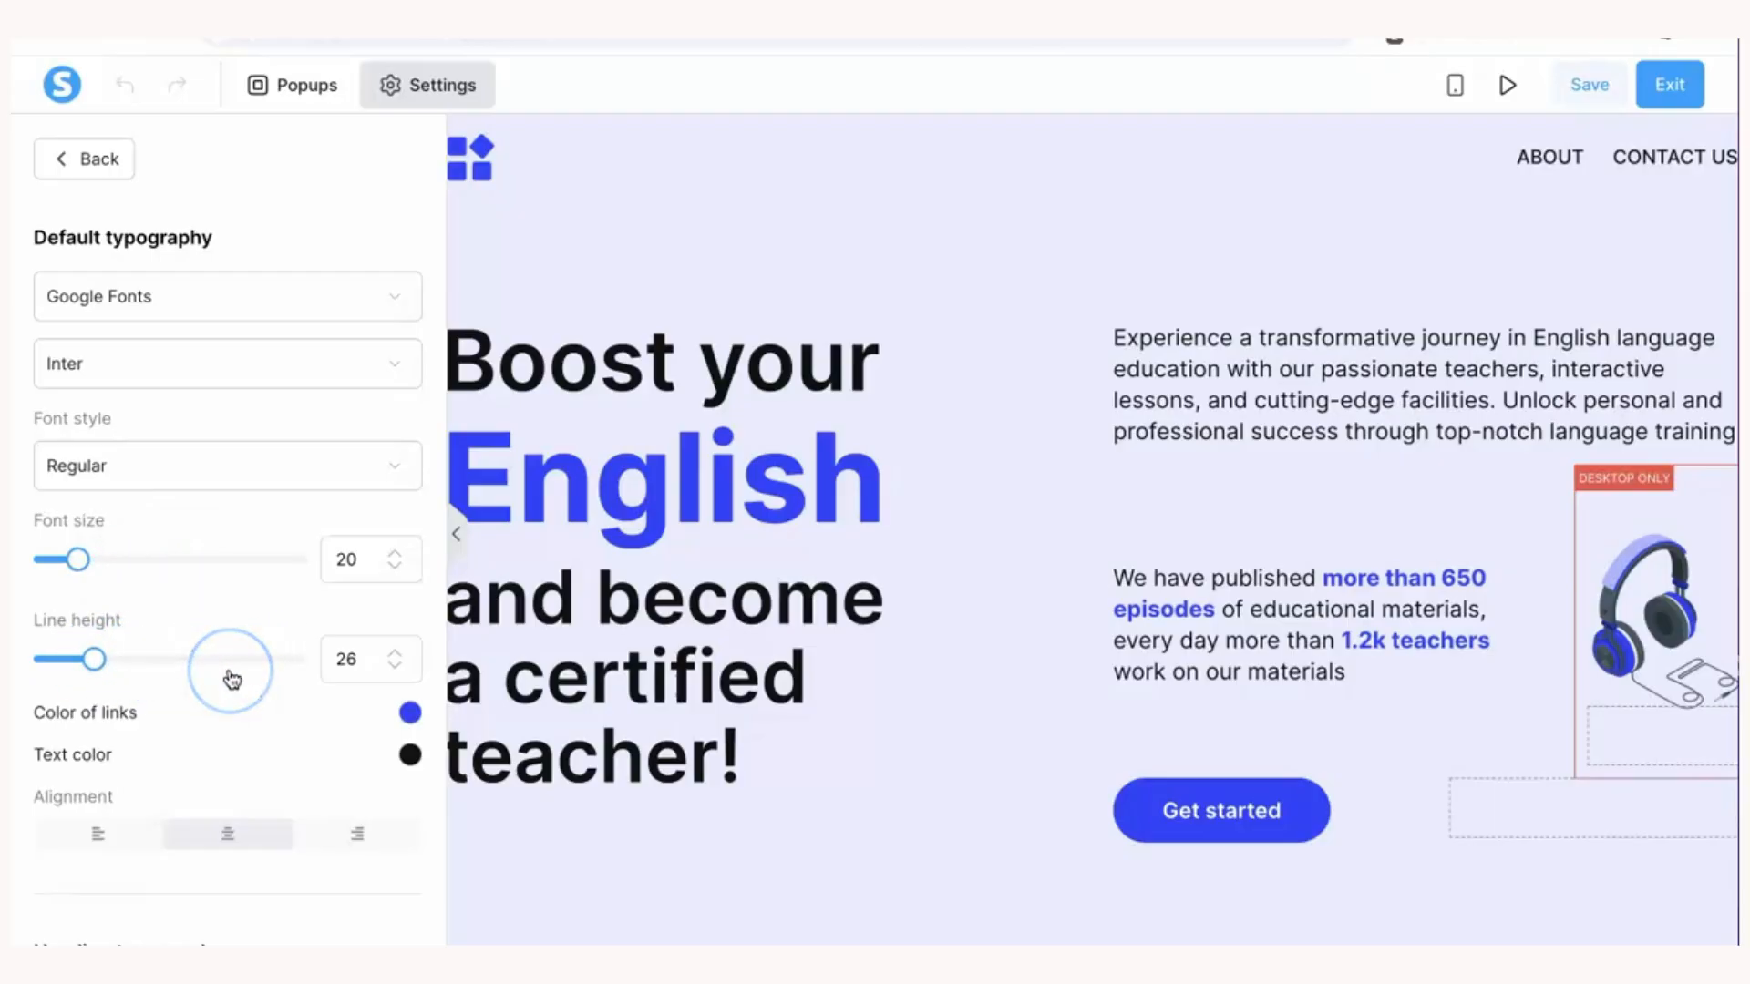
{"action": "scroll", "coordinate": [232, 679], "scroll_direction": "down", "scroll_amount": 2}
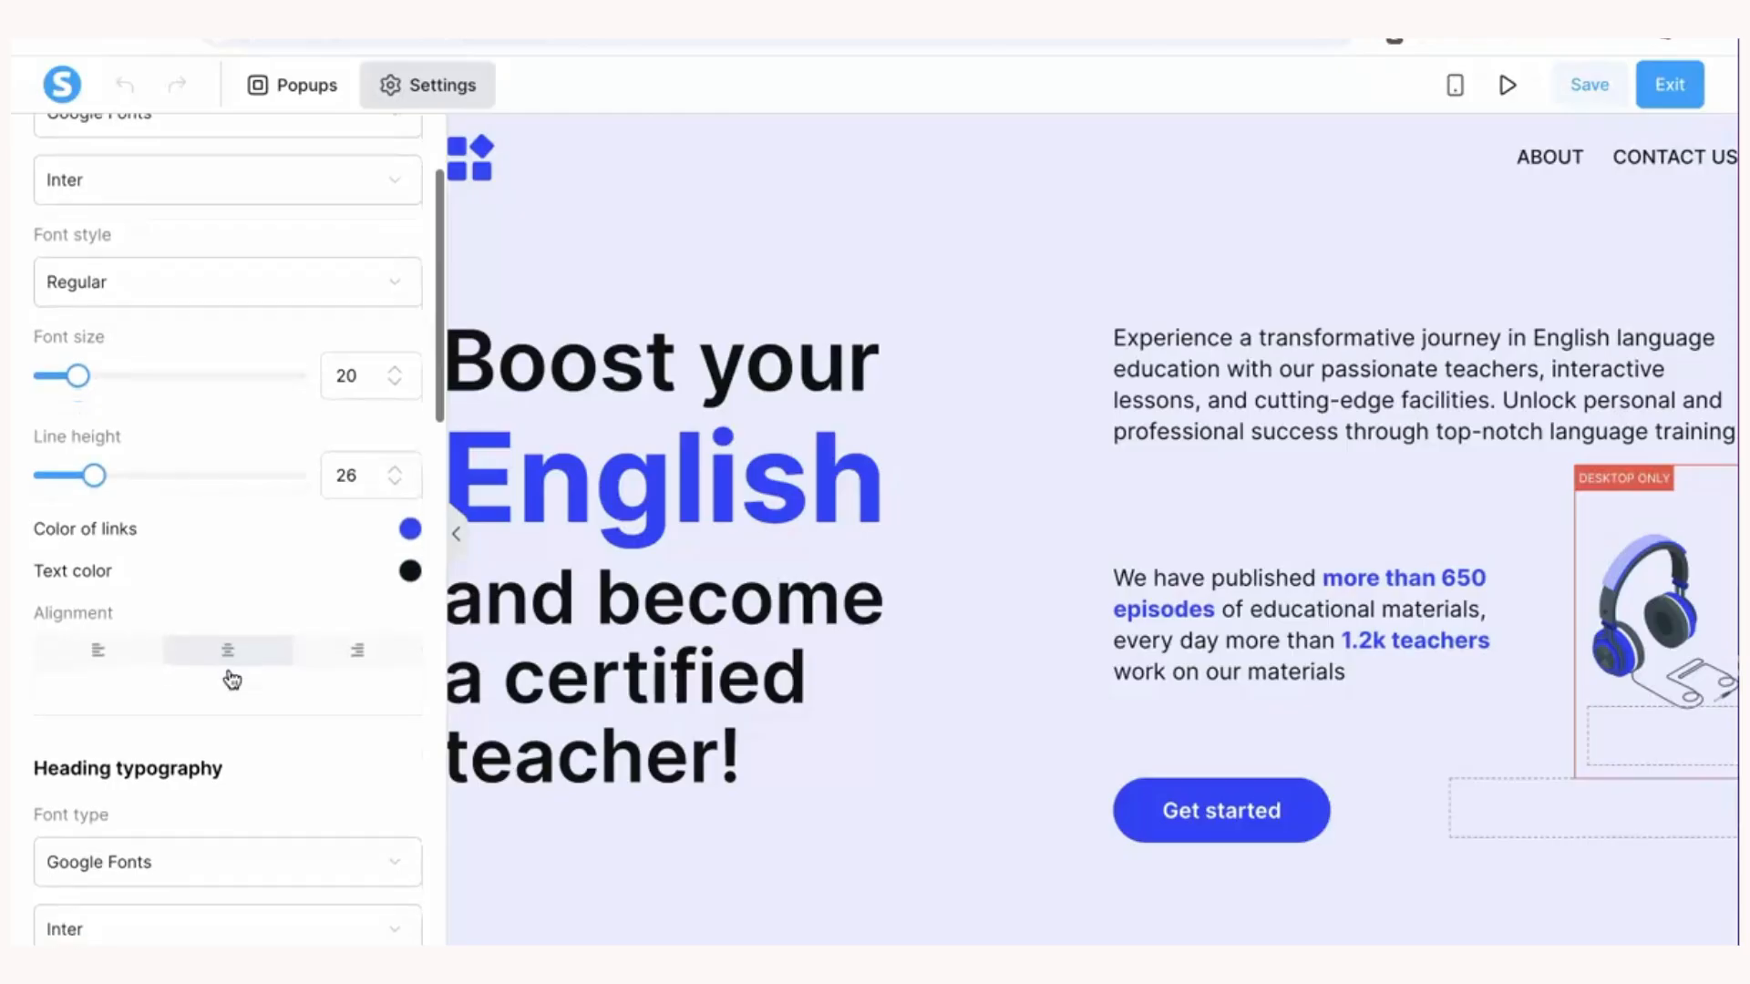
{"action": "scroll", "coordinate": [233, 679], "scroll_direction": "down", "scroll_amount": 2}
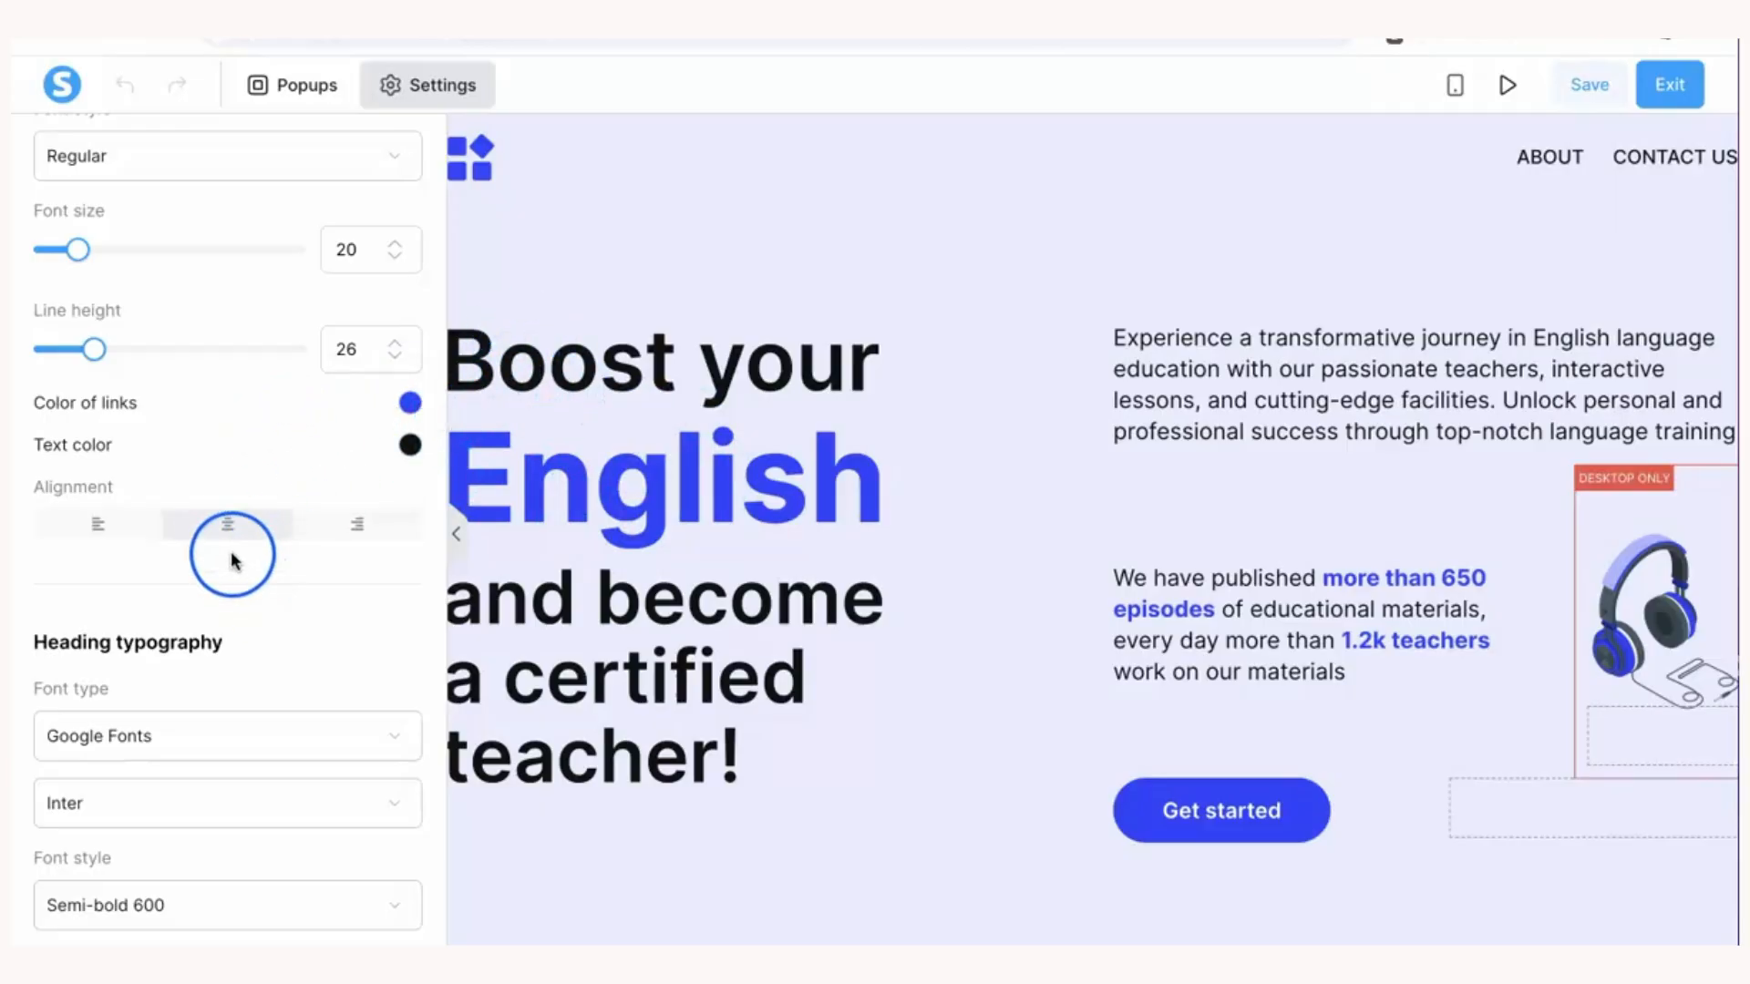
{"action": "scroll", "coordinate": [246, 593], "scroll_direction": "down", "scroll_amount": 3}
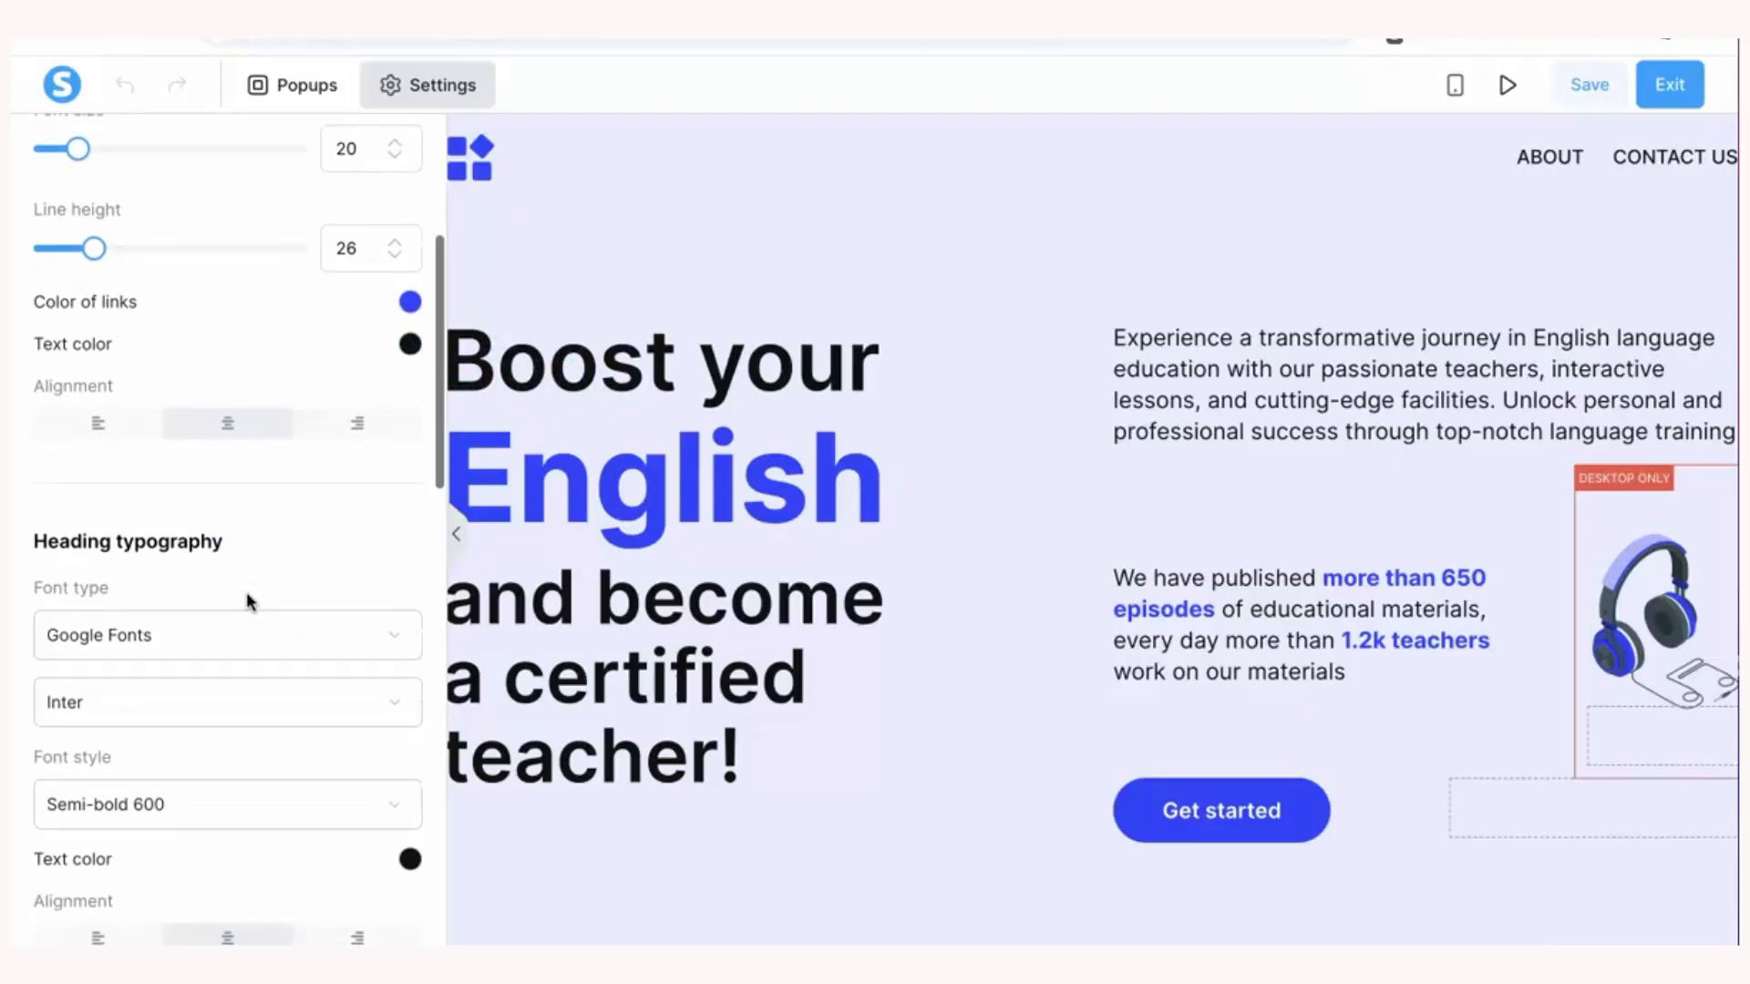
{"action": "scroll", "coordinate": [247, 592], "scroll_direction": "down", "scroll_amount": 2}
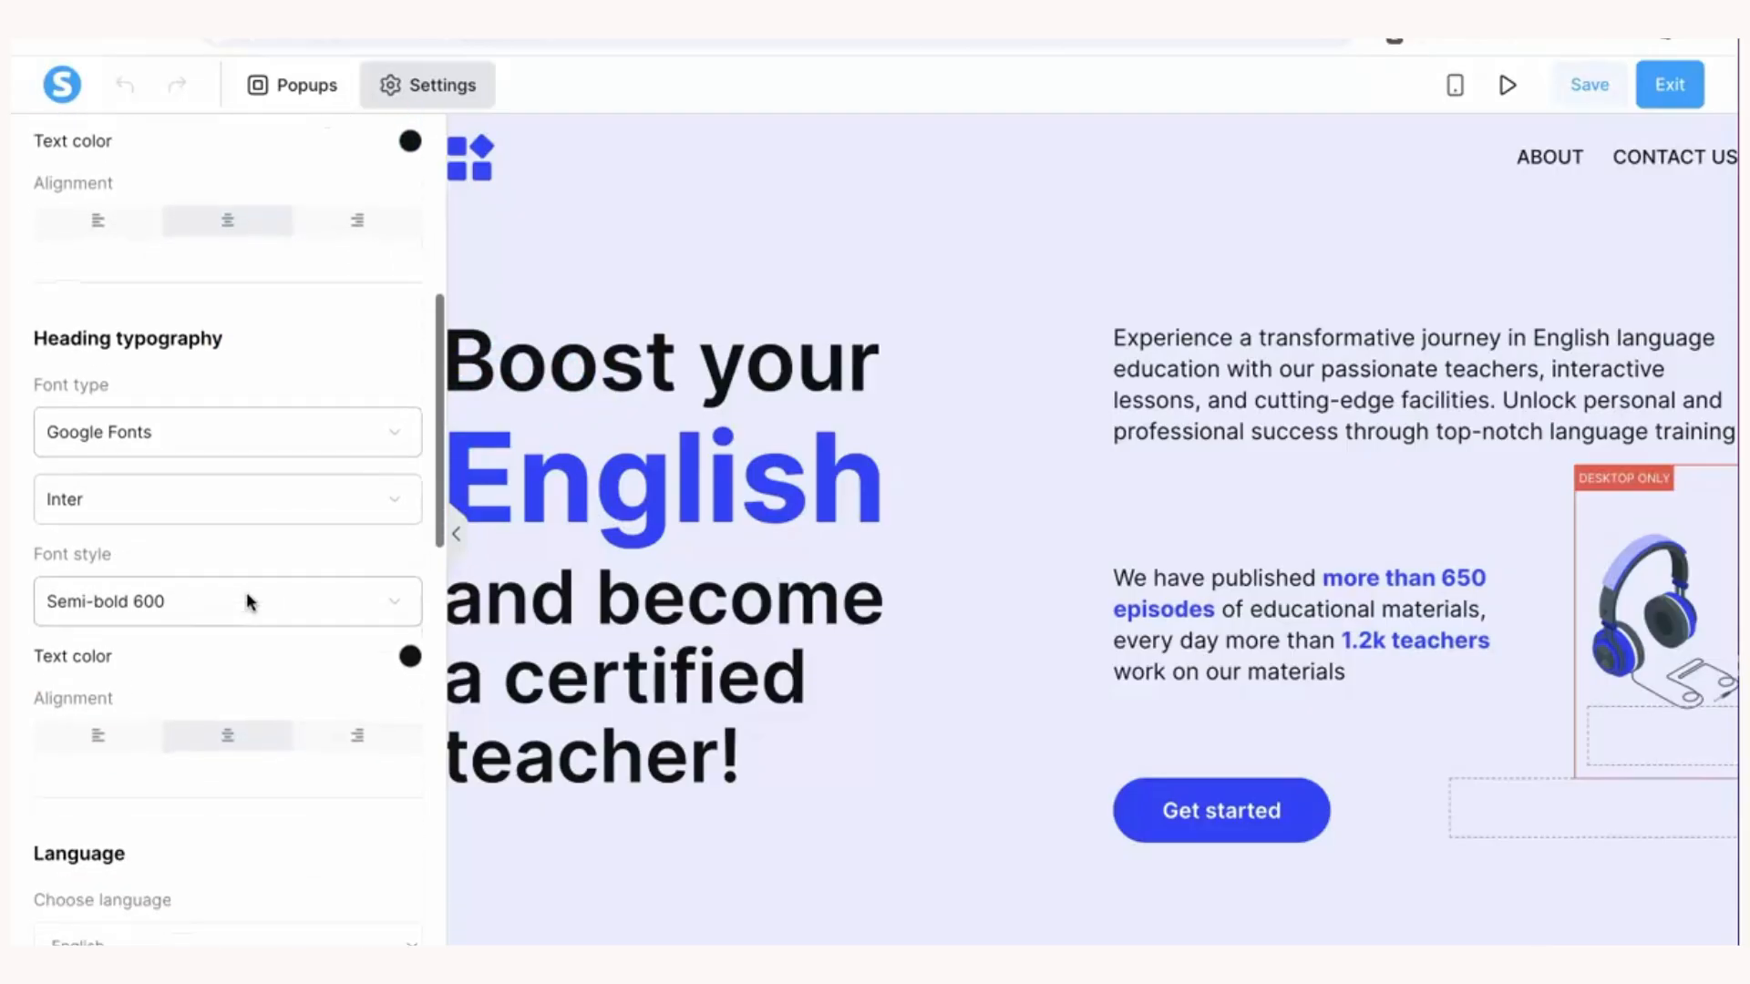
{"action": "scroll", "coordinate": [247, 592], "scroll_direction": "down", "scroll_amount": 1}
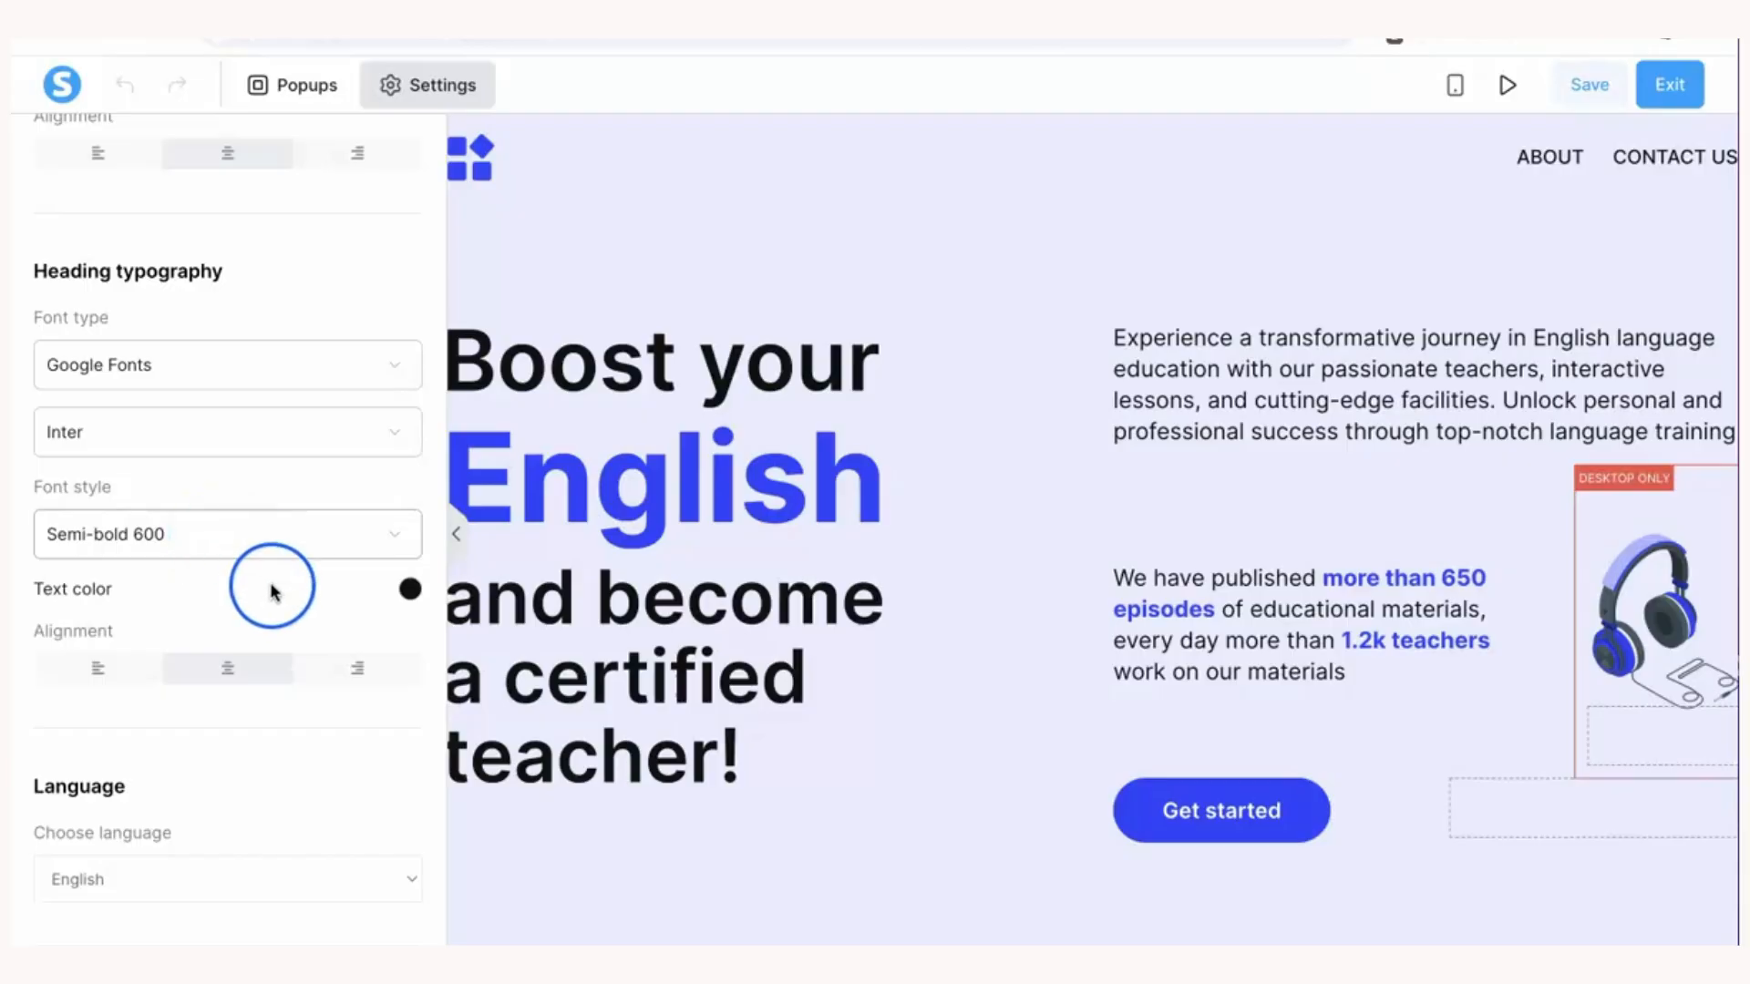
- Examine the page's language, background, SEO and tracking settings, and close the page settings
{"action": "scroll", "coordinate": [283, 619], "scroll_direction": "down", "scroll_amount": 4}
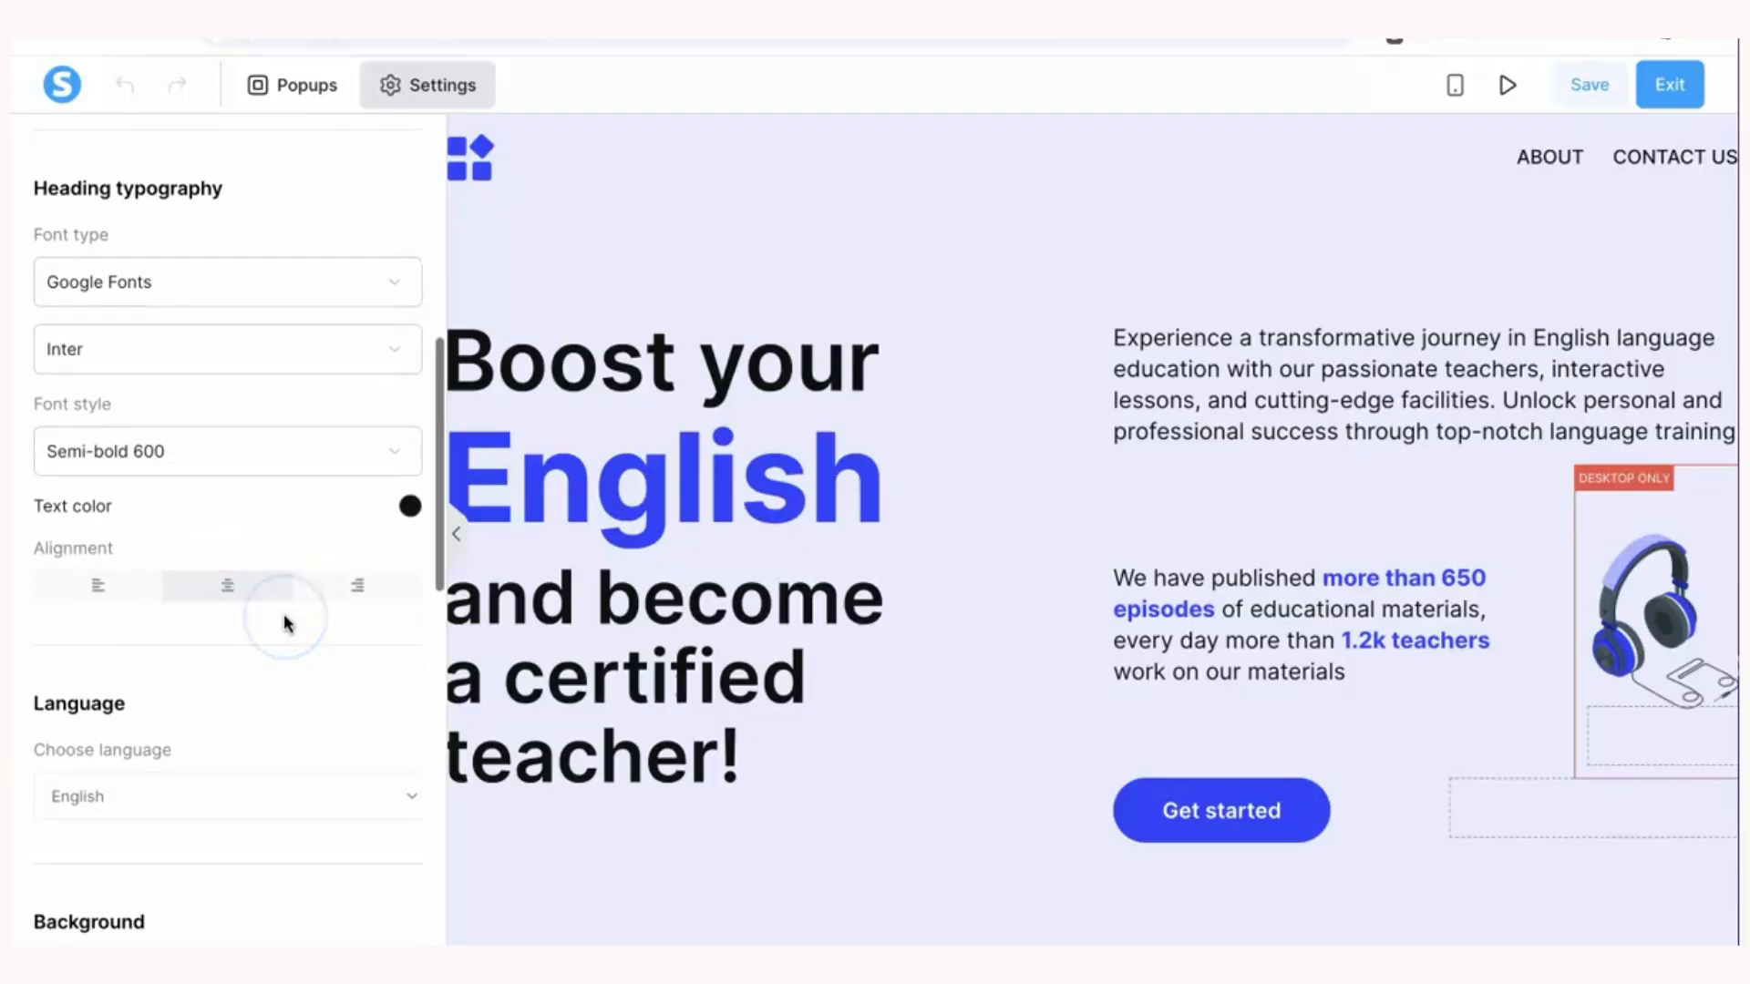
{"action": "scroll", "coordinate": [282, 618], "scroll_direction": "down", "scroll_amount": 3}
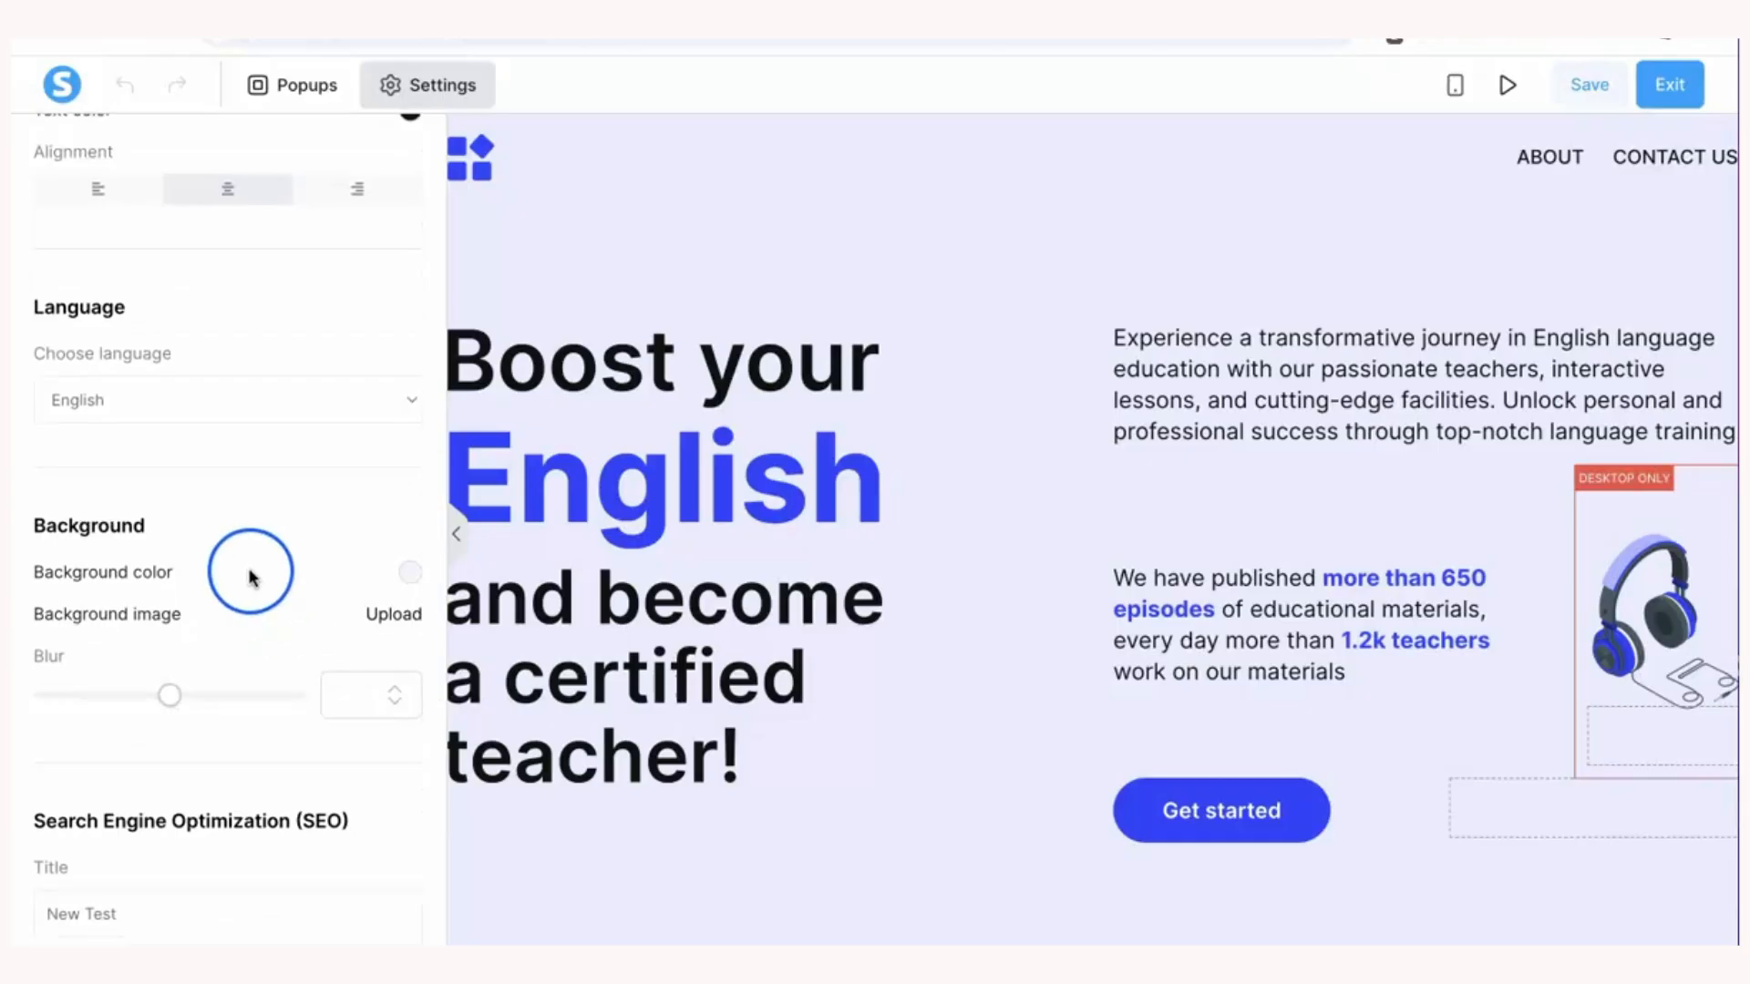
{"action": "scroll", "coordinate": [265, 572], "scroll_direction": "down", "scroll_amount": 2}
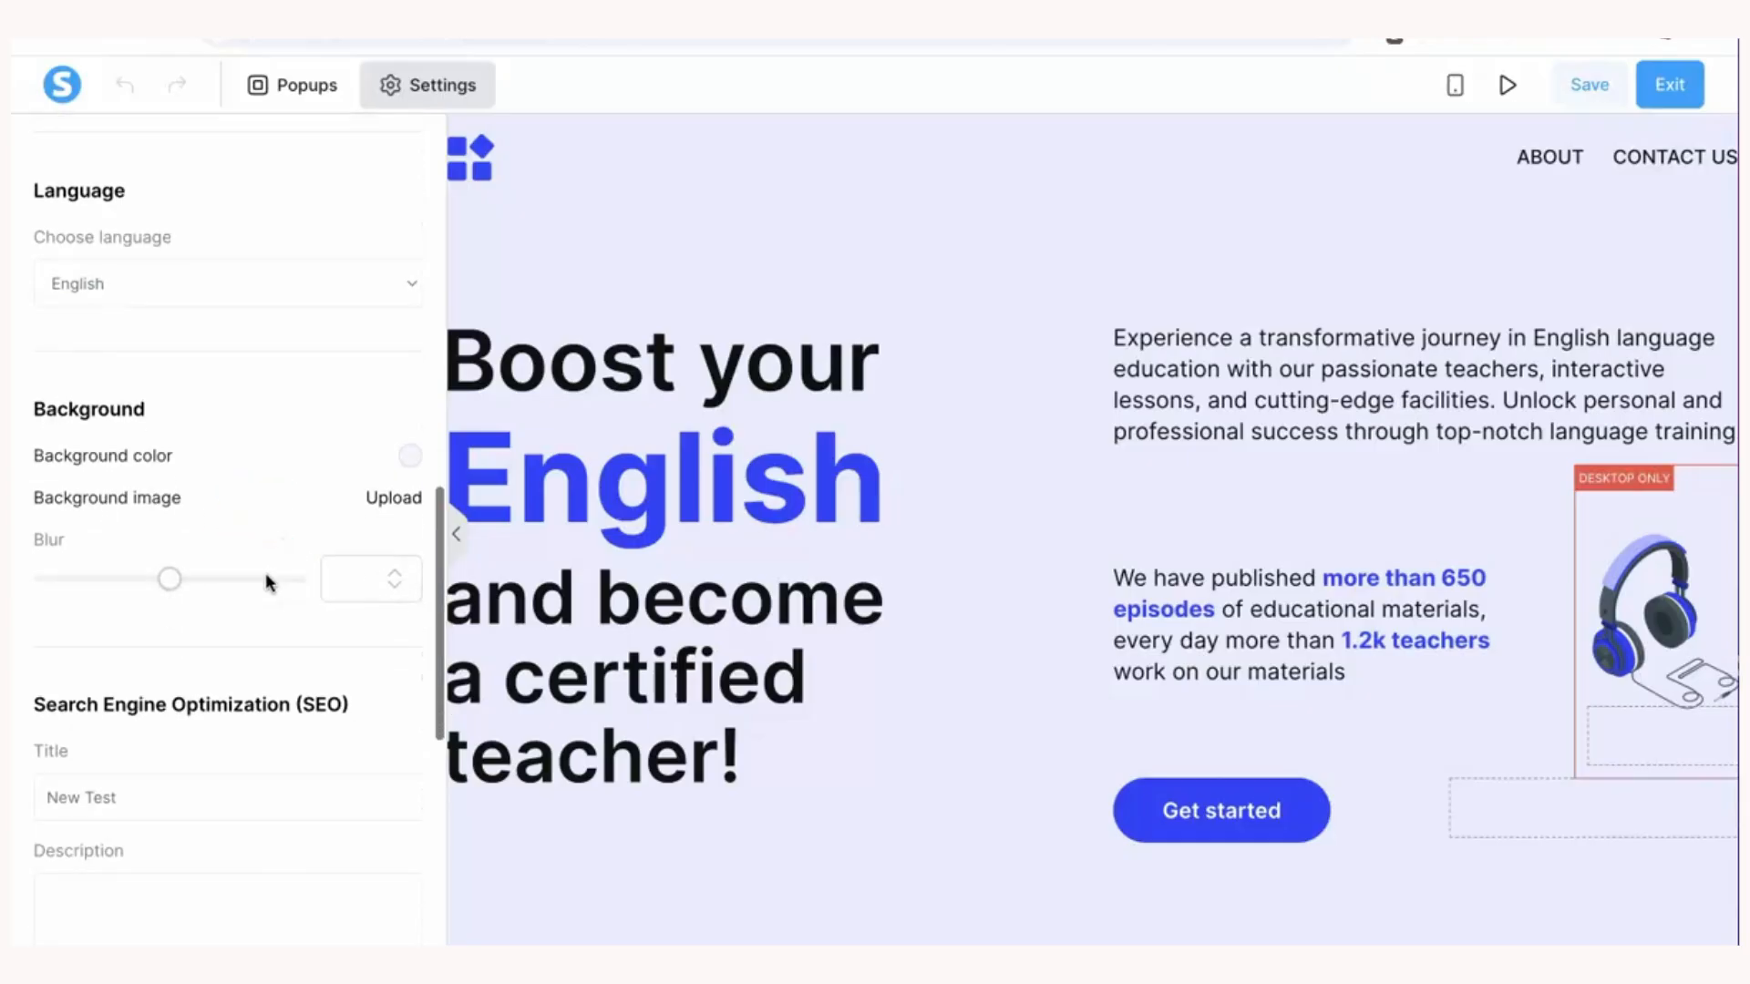
{"action": "scroll", "coordinate": [265, 572], "scroll_direction": "down", "scroll_amount": 2}
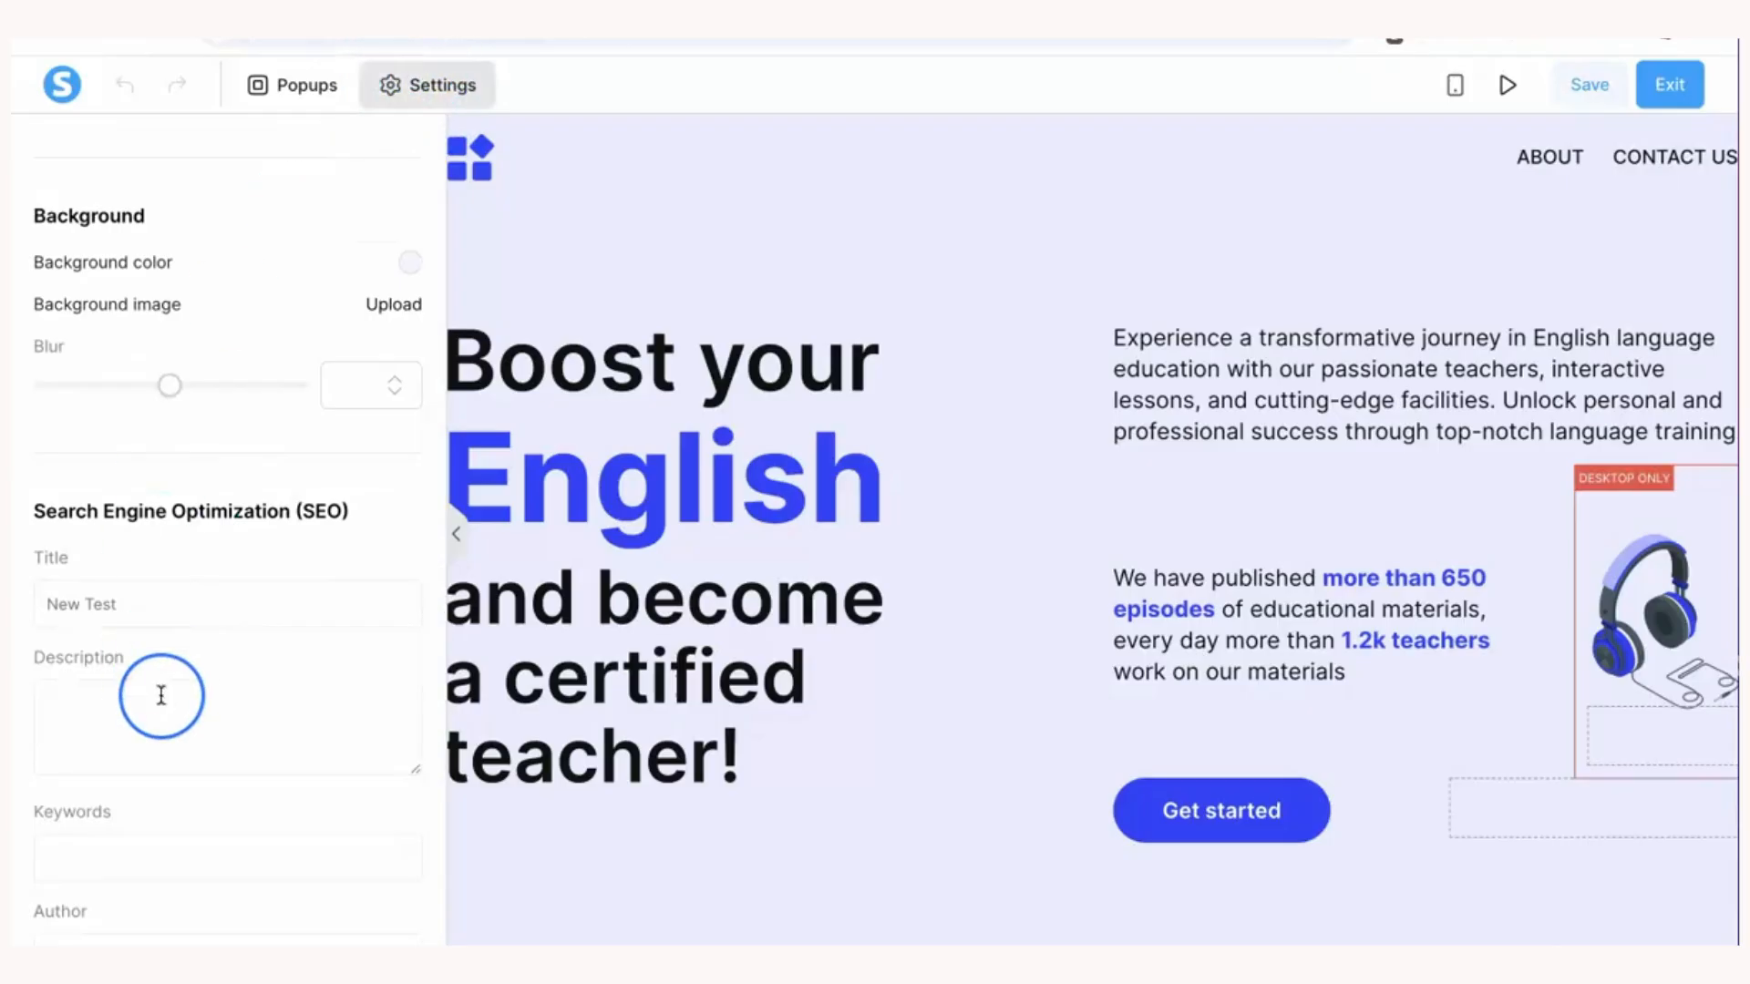
{"action": "scroll", "coordinate": [161, 696], "scroll_direction": "down", "scroll_amount": 3}
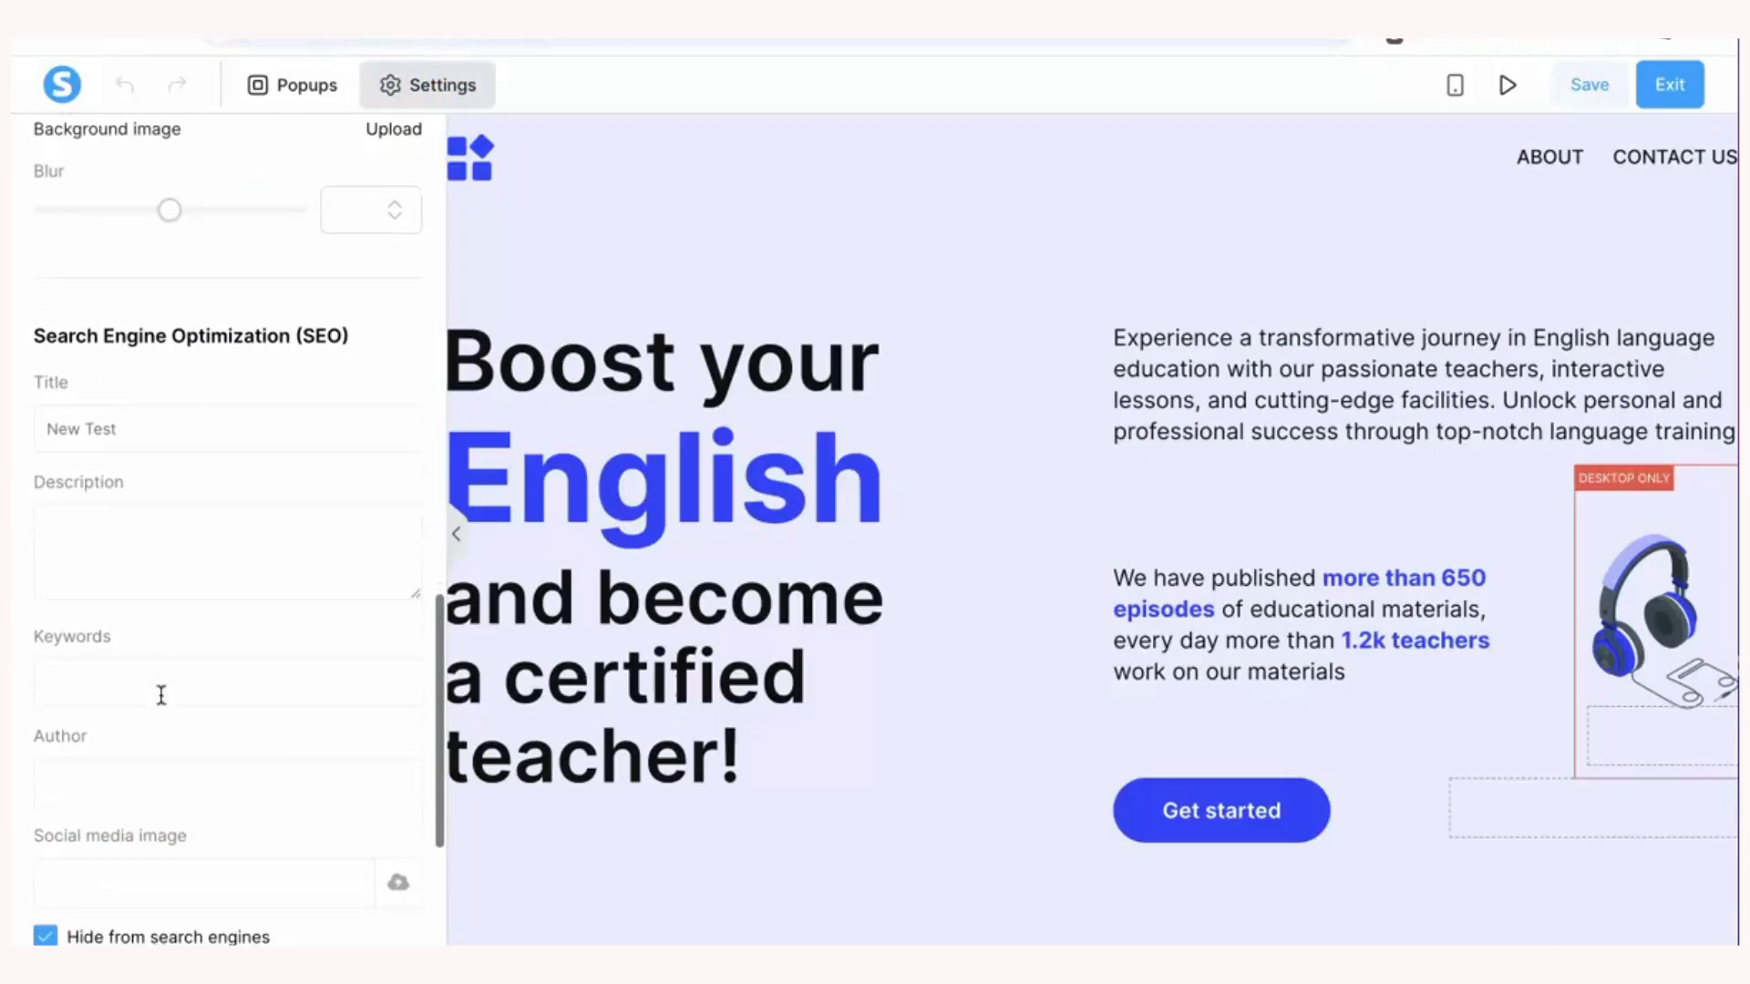
{"action": "scroll", "coordinate": [161, 695], "scroll_direction": "down", "scroll_amount": 2}
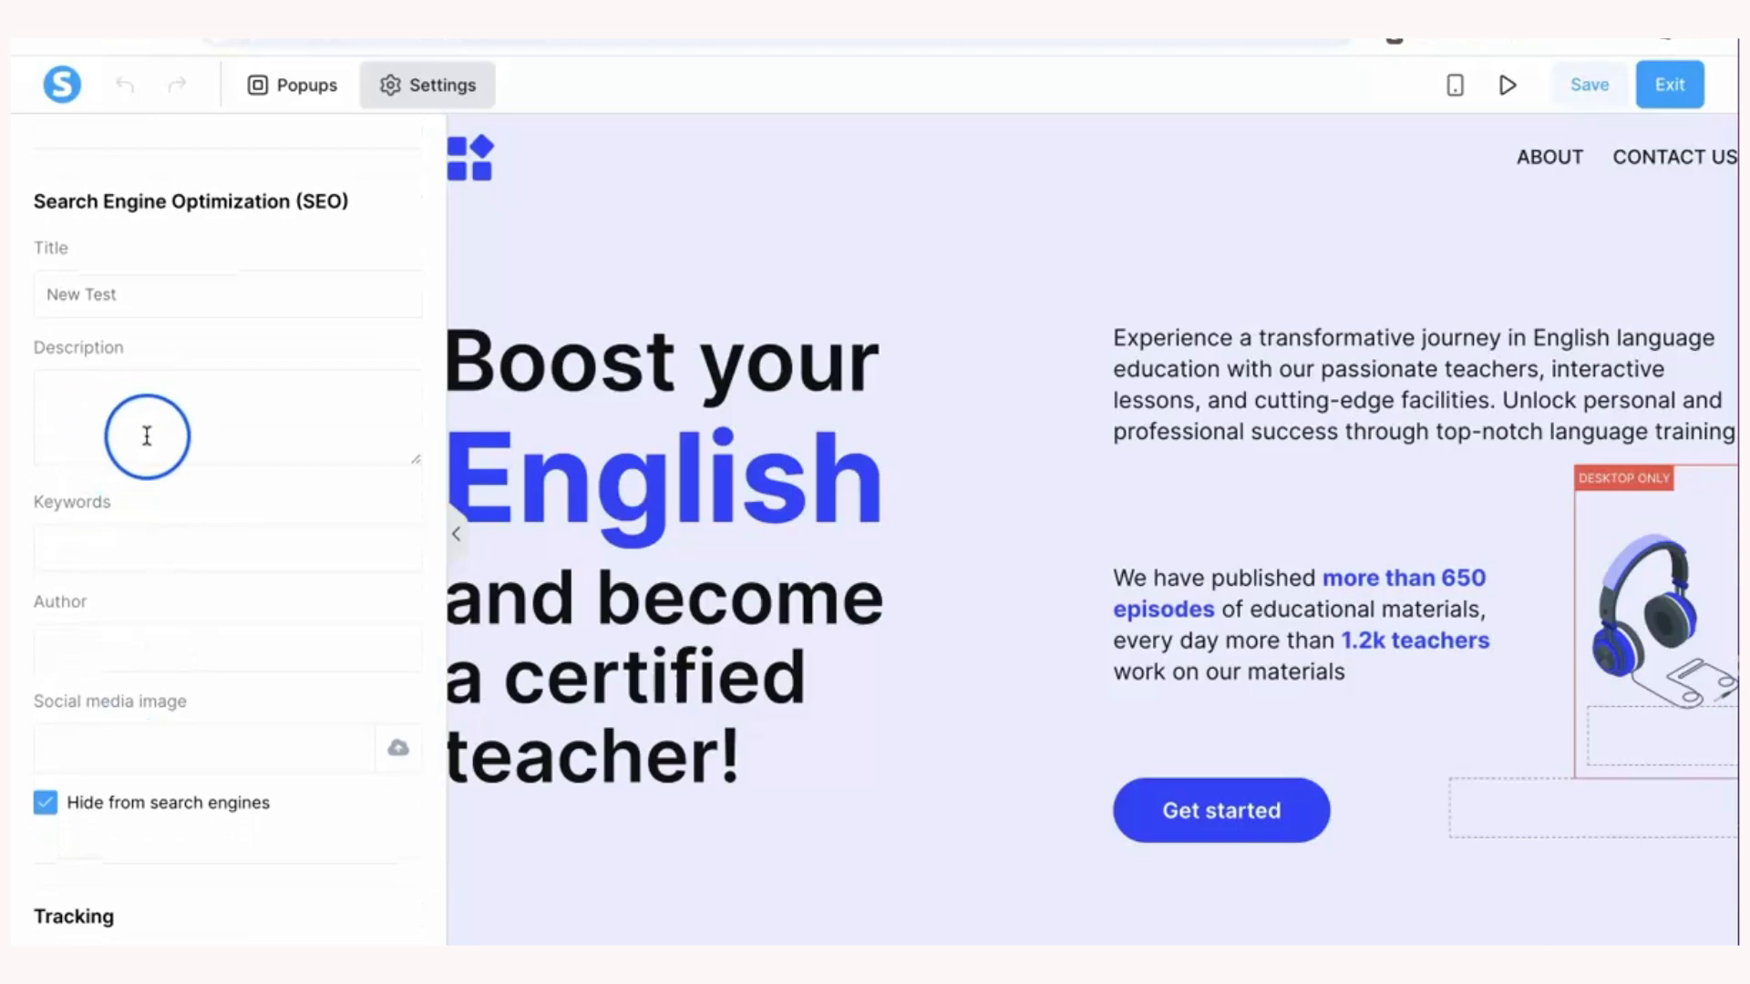
{"action": "scroll", "coordinate": [241, 663], "scroll_direction": "down", "scroll_amount": 3}
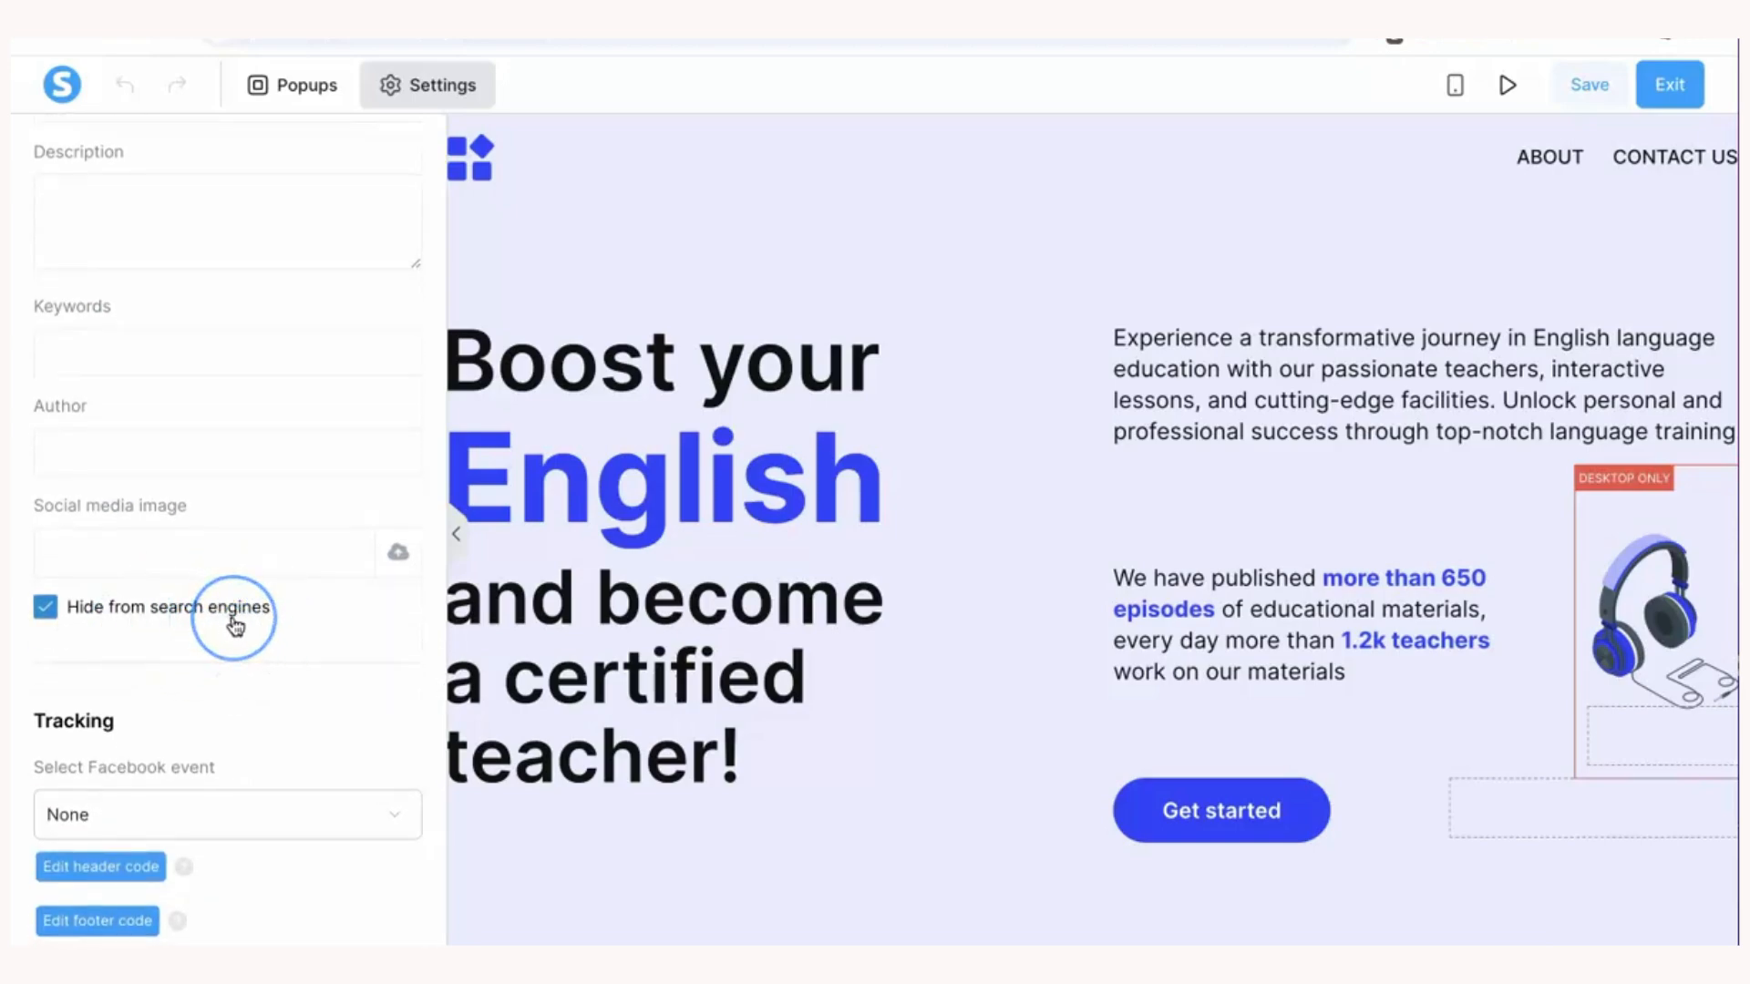
{"action": "scroll", "coordinate": [236, 625], "scroll_direction": "down", "scroll_amount": 1}
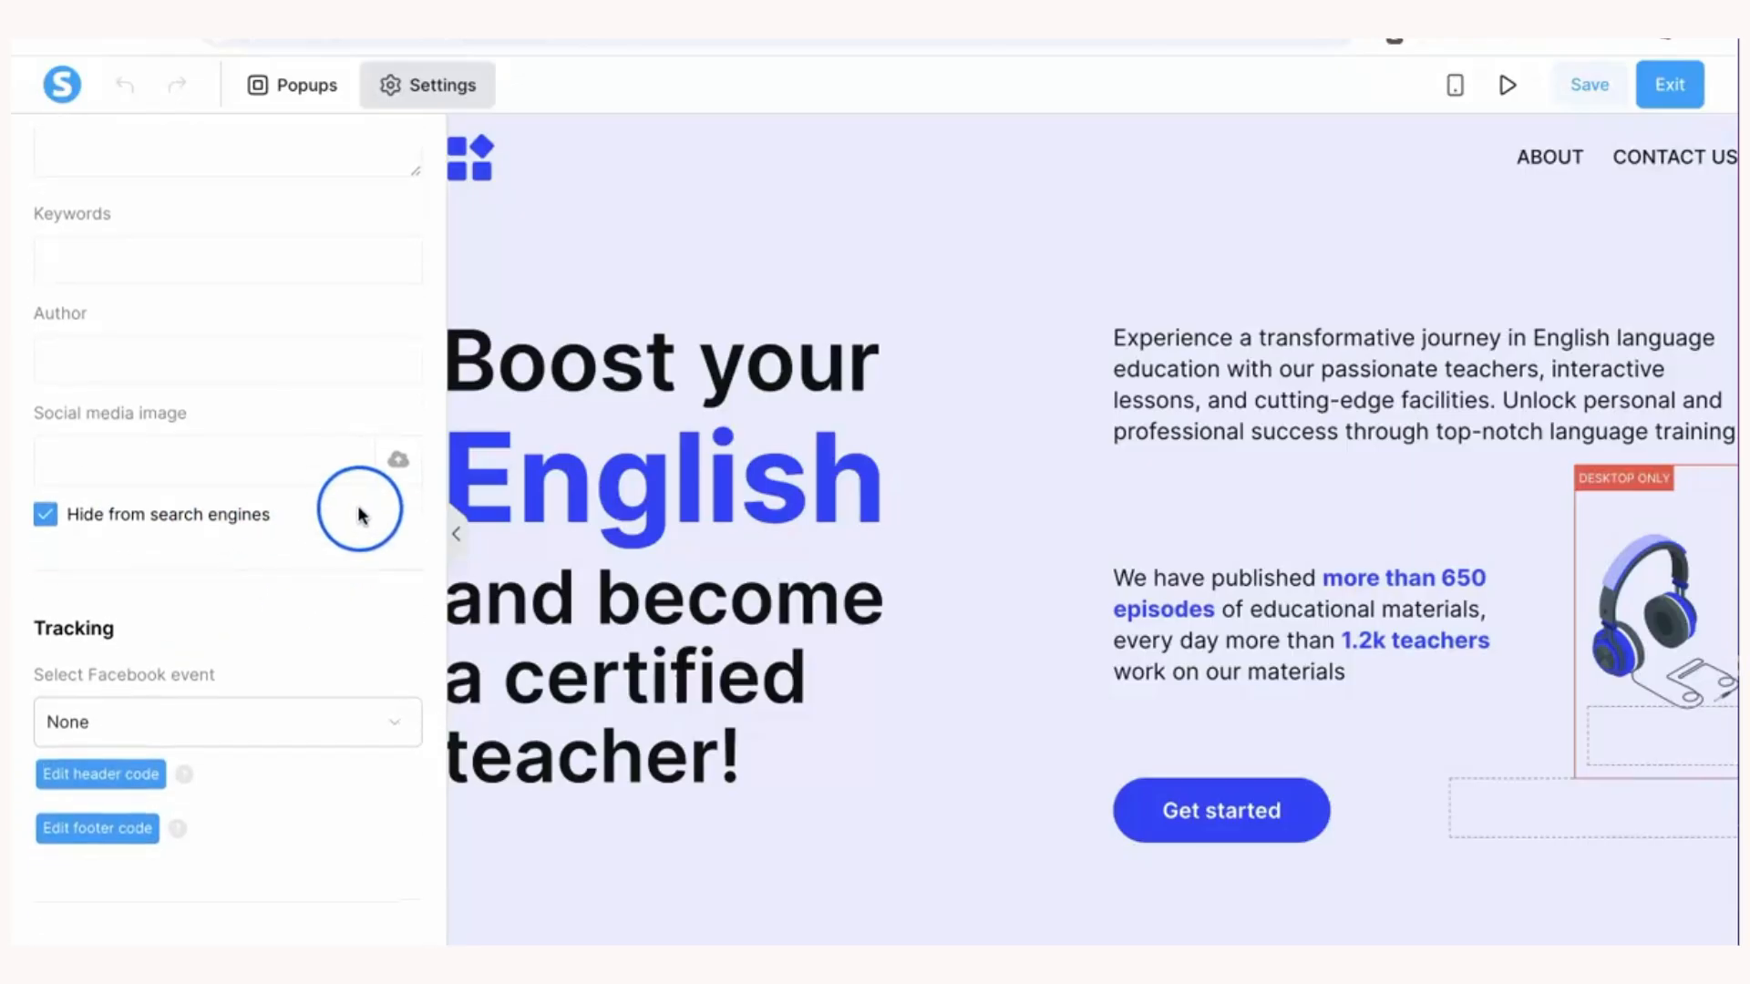
{"action": "left_click", "coordinate": [454, 88]}
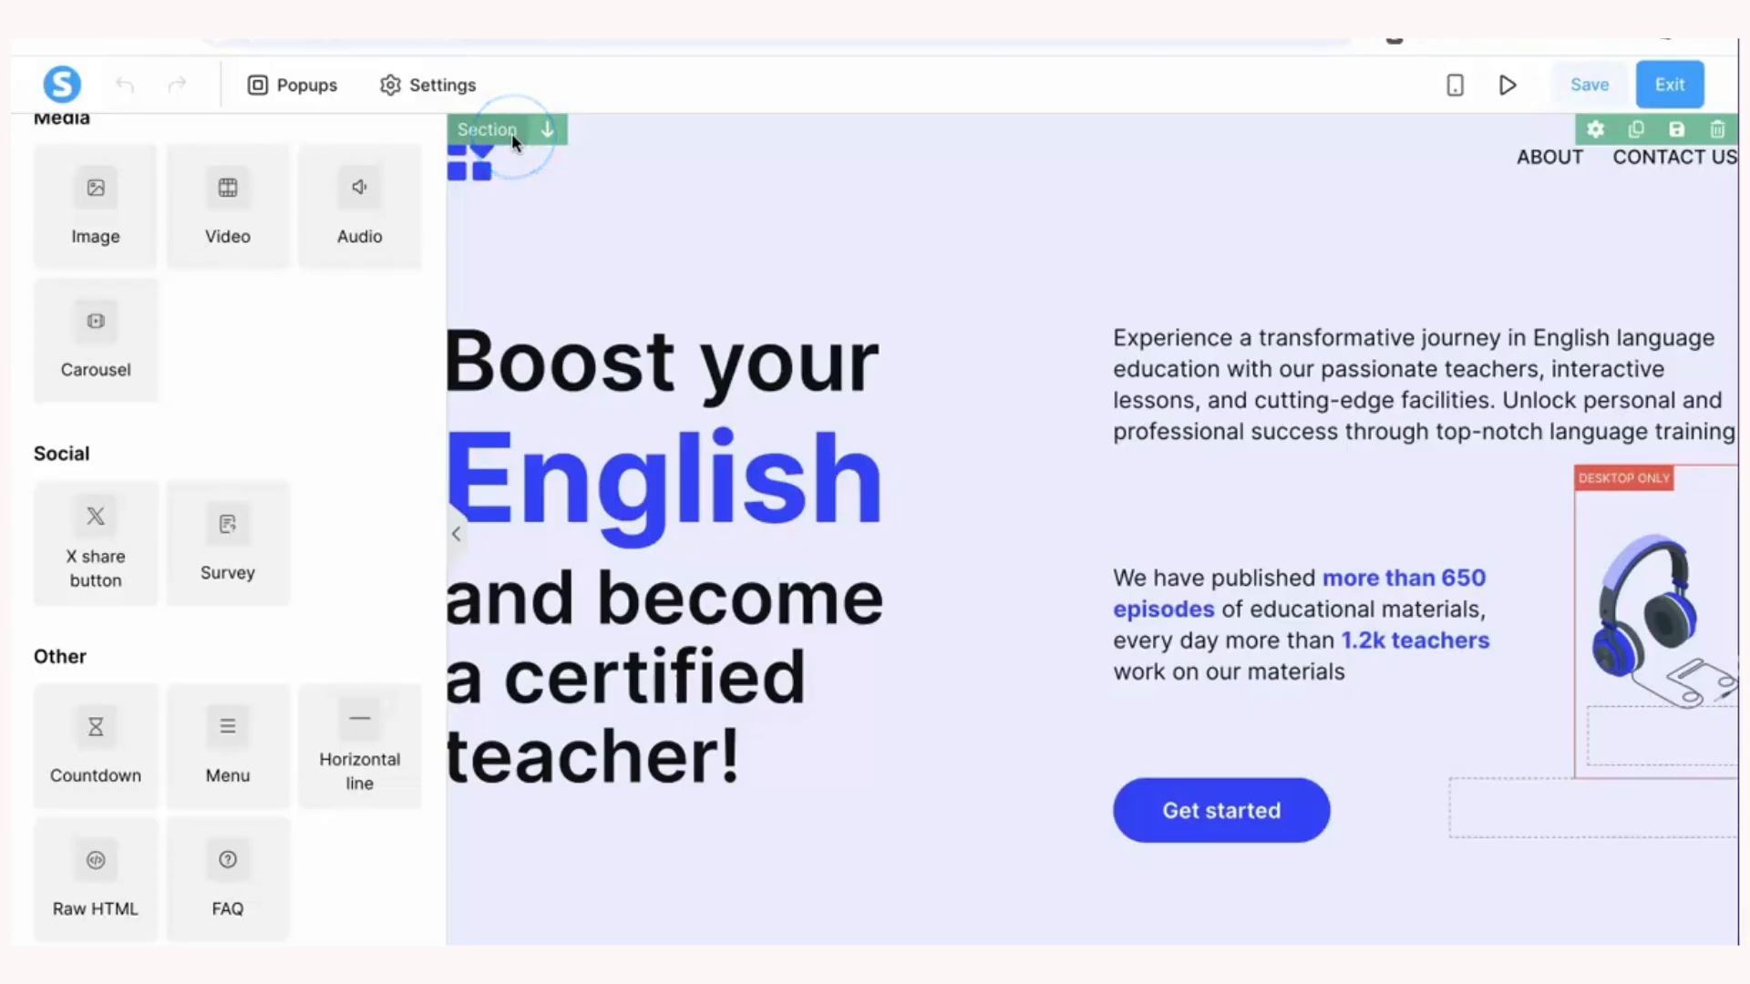
- Examine how the page is built from sections, rows and elements, from the hero section to the "Start your day with us" headline
{"action": "scroll", "coordinate": [682, 609], "scroll_direction": "down", "scroll_amount": 6}
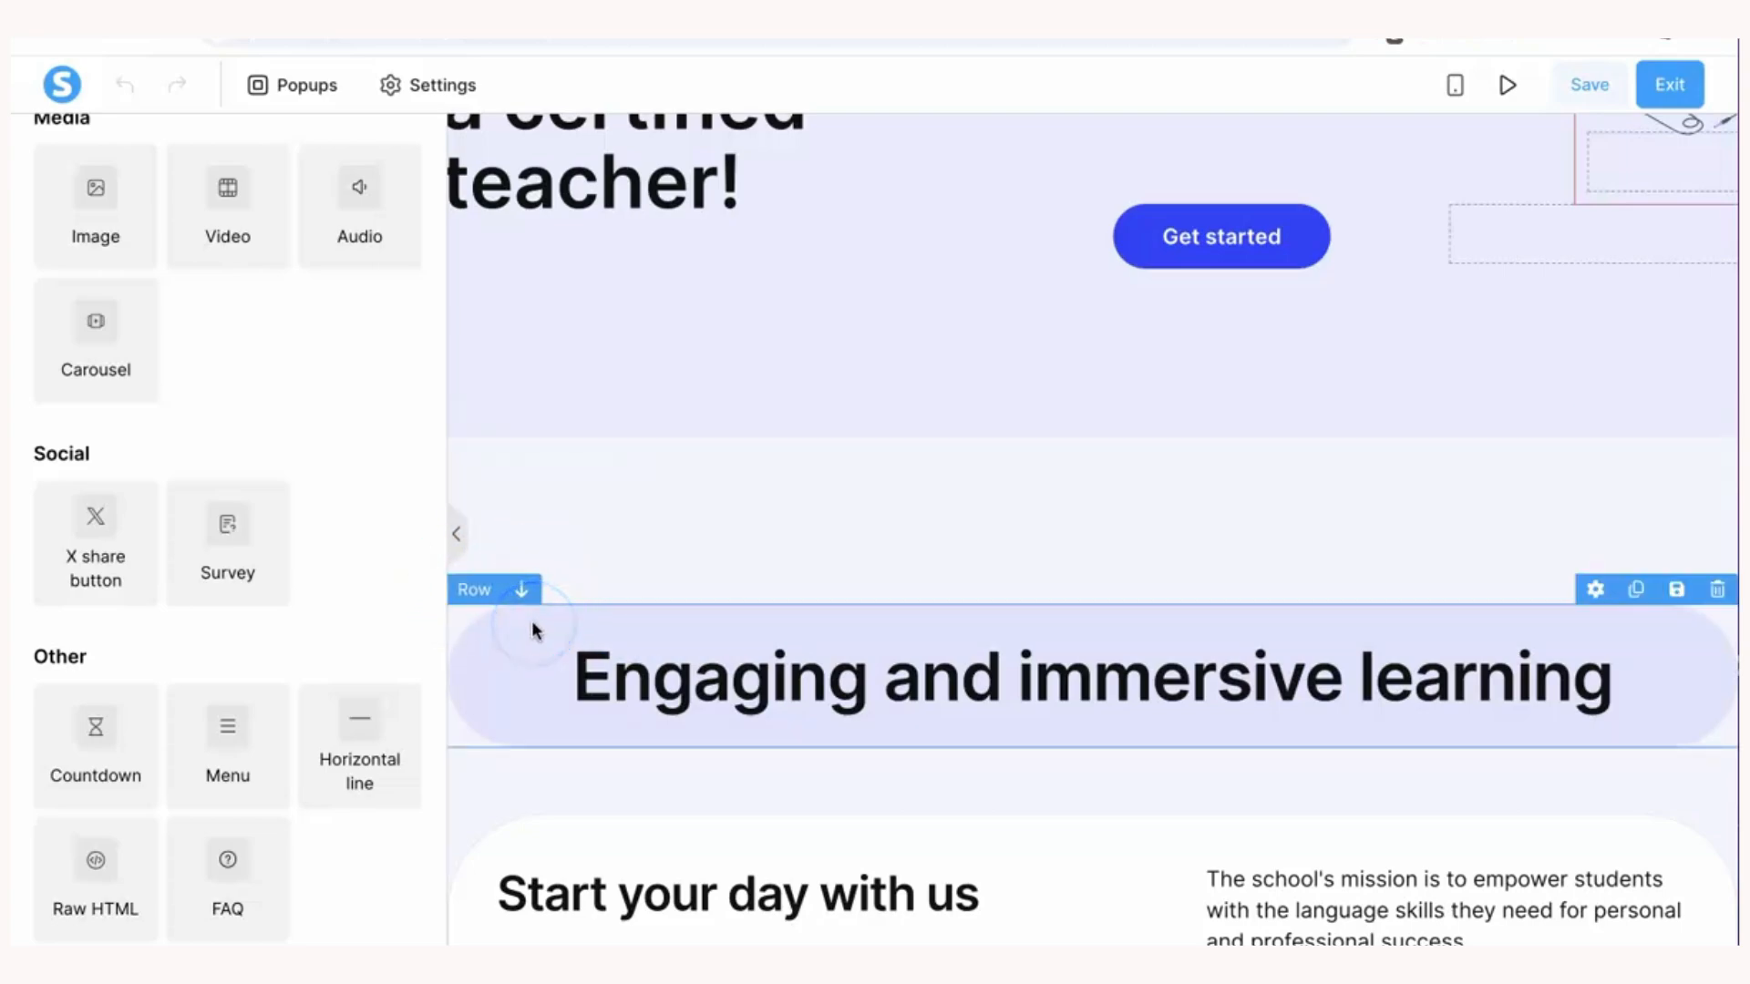
{"action": "scroll", "coordinate": [629, 420], "scroll_direction": "up", "scroll_amount": 6}
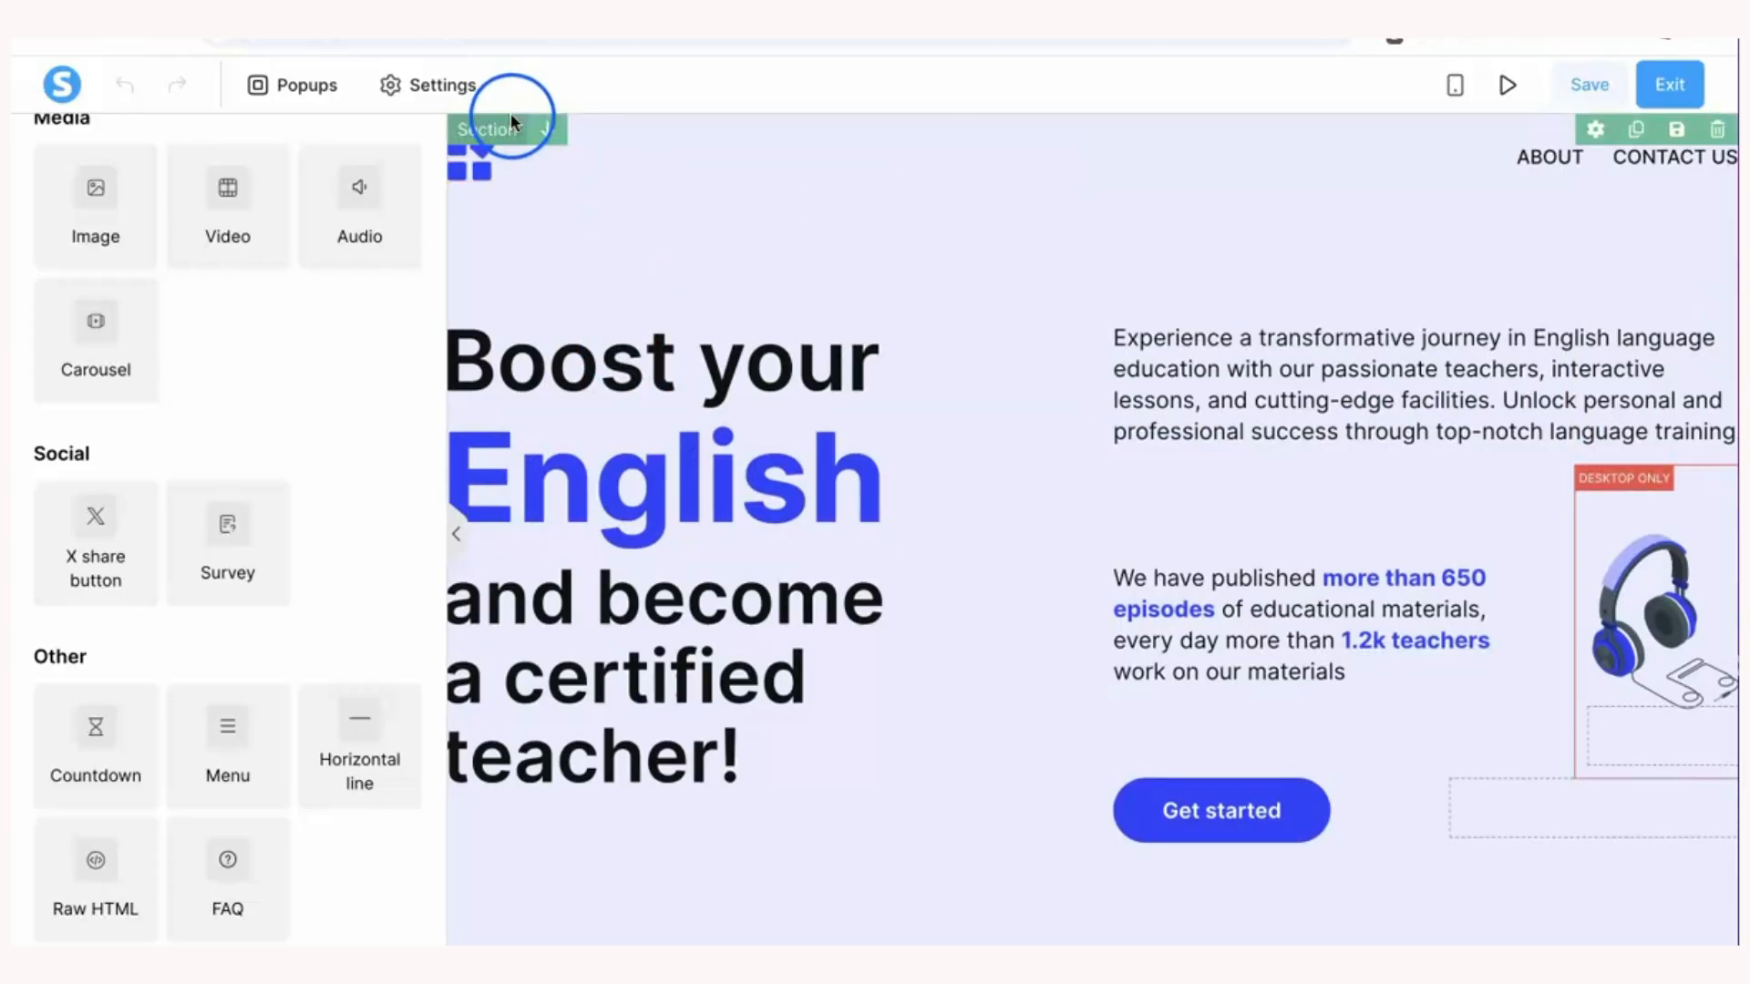
{"action": "scroll", "coordinate": [629, 456], "scroll_direction": "down", "scroll_amount": 6}
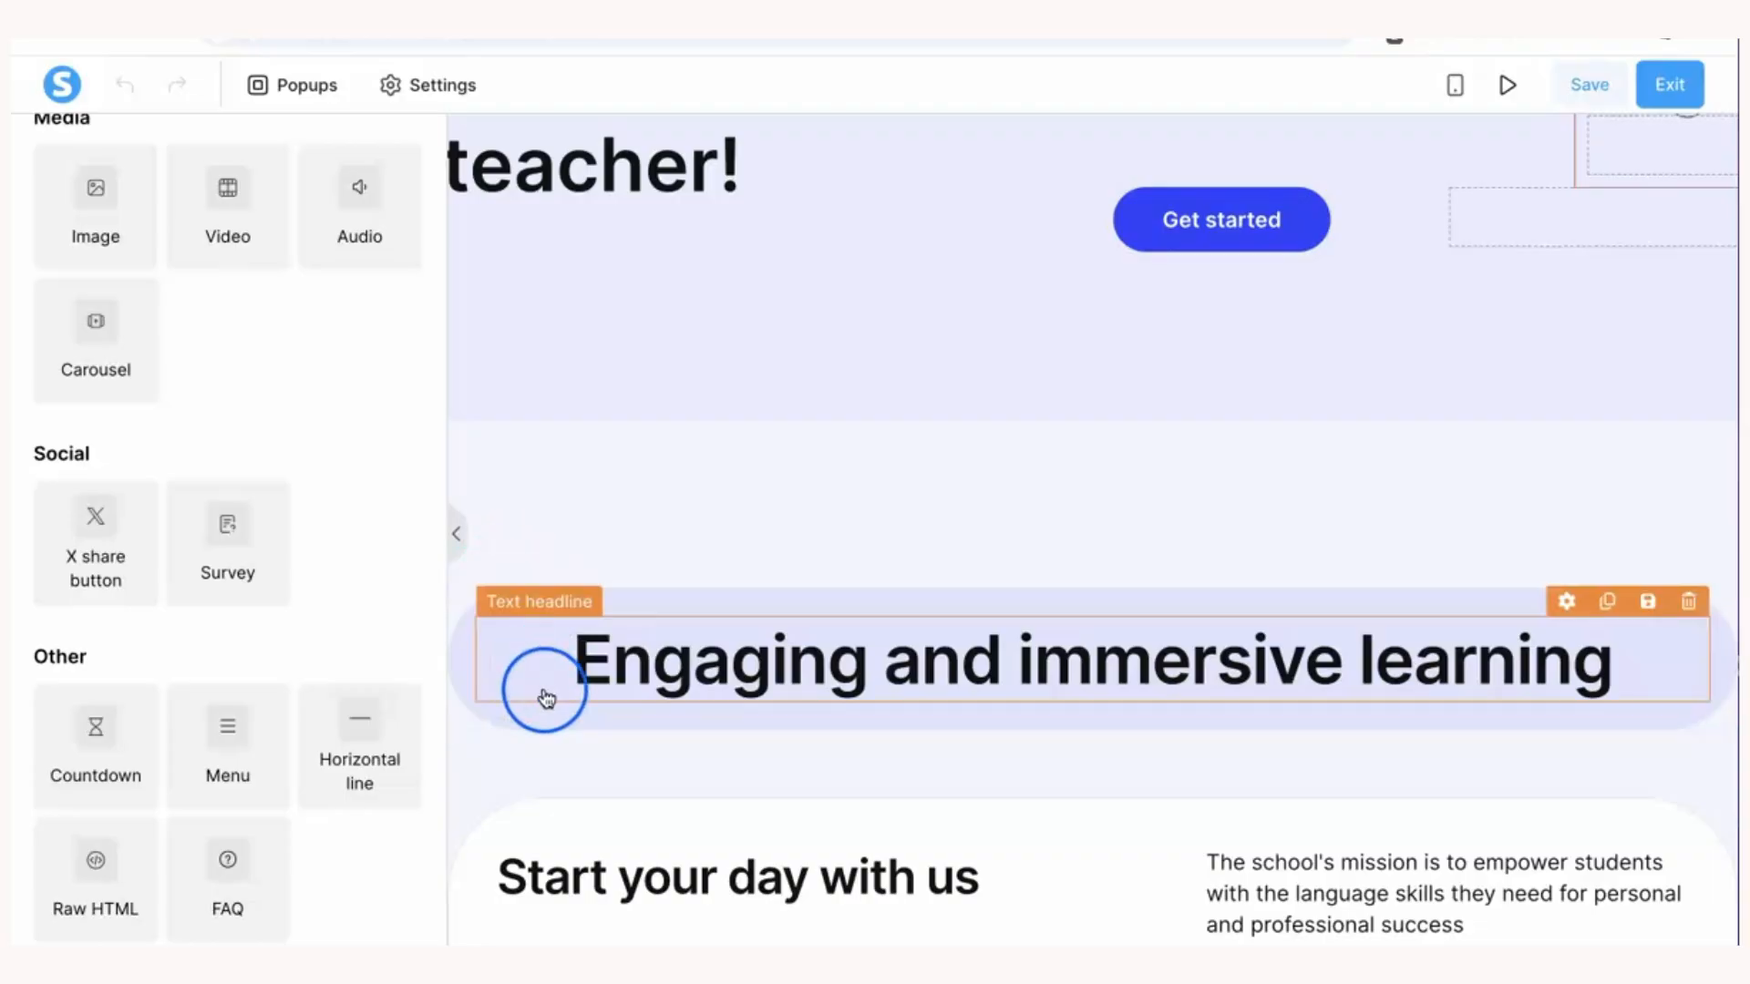
{"action": "scroll", "coordinate": [616, 806], "scroll_direction": "down", "scroll_amount": 3}
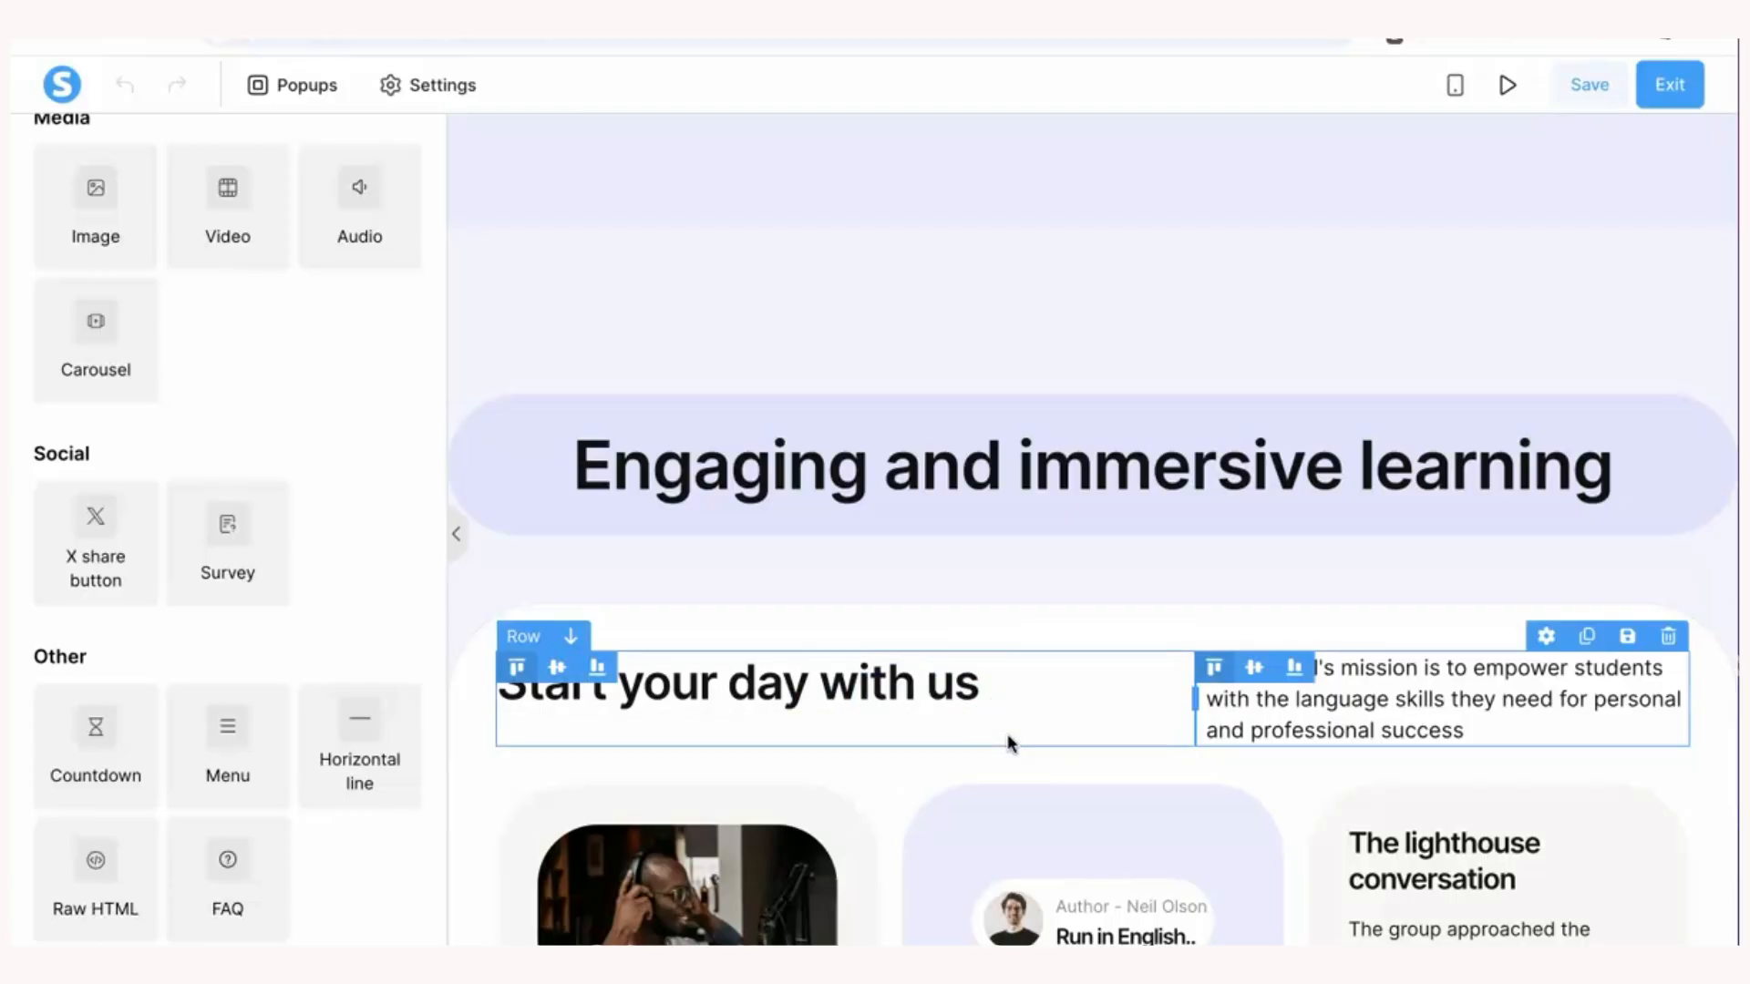
{"action": "left_click", "coordinate": [1041, 730]}
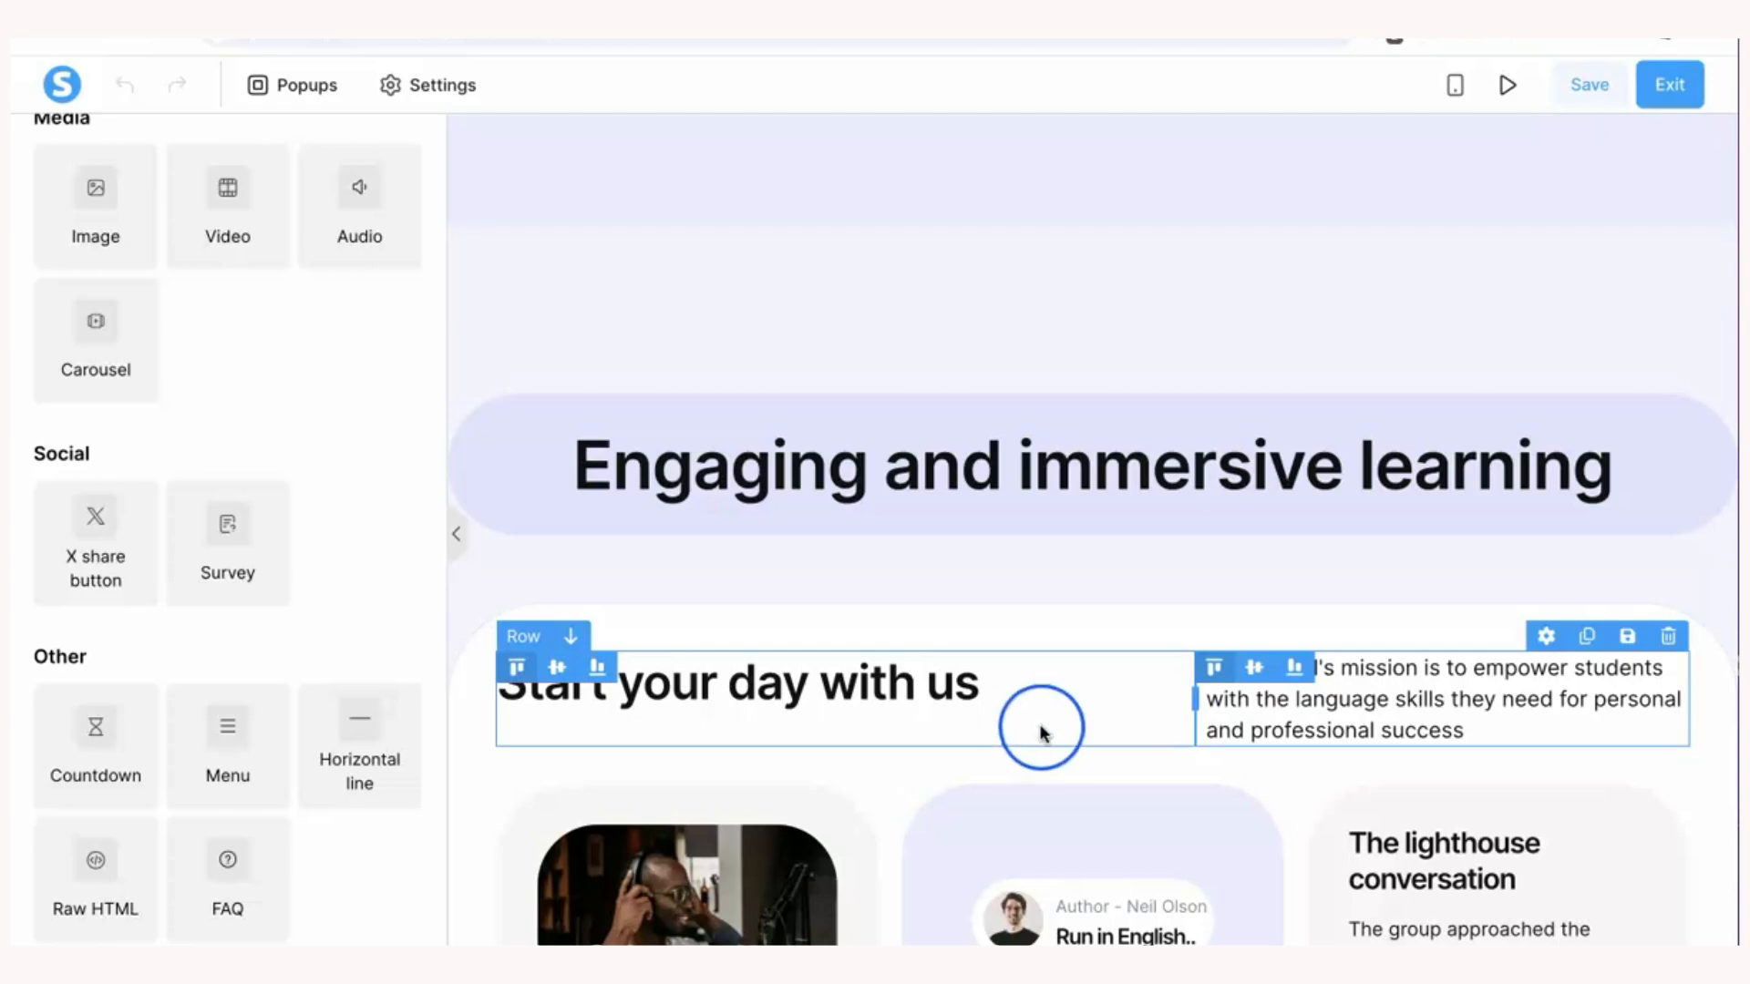
{"action": "left_click", "coordinate": [1215, 727]}
{"action": "left_click", "coordinate": [1044, 796]}
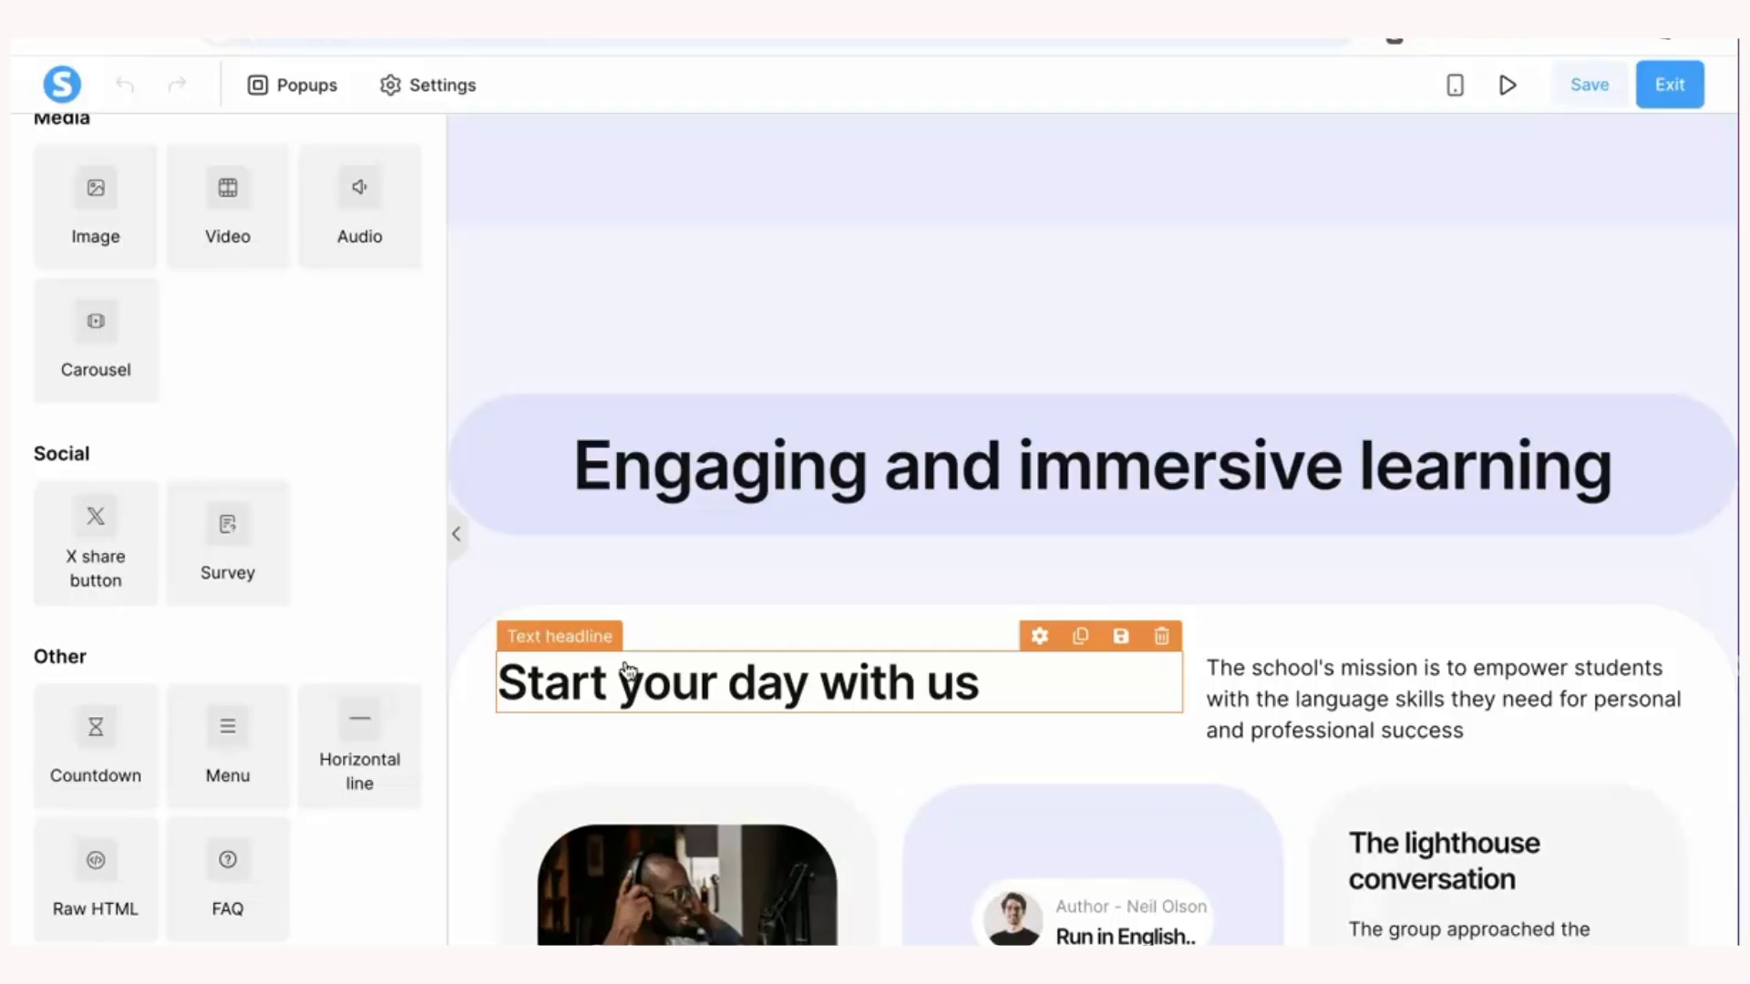
{"action": "left_click", "coordinate": [784, 492]}
{"action": "scroll", "coordinate": [783, 499], "scroll_direction": "down", "scroll_amount": 2}
{"action": "left_click", "coordinate": [755, 447]}
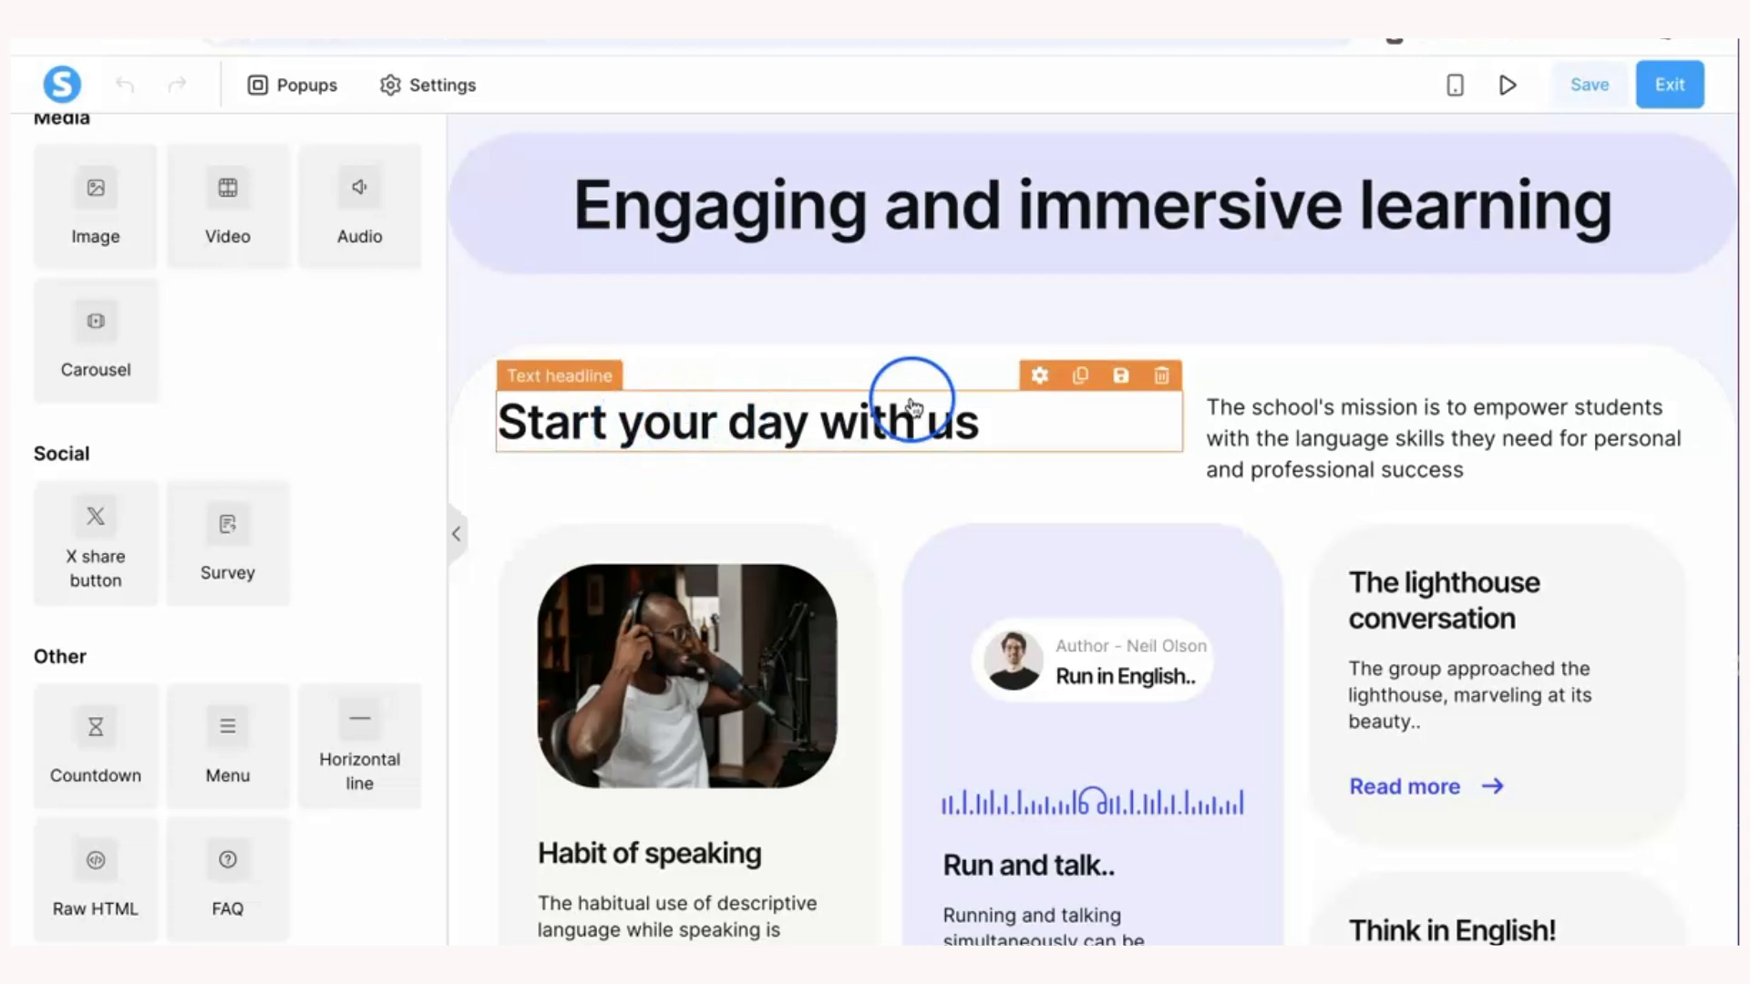
- Open the settings of the "Start your day with us" headline and review its typography, color, size and position options
{"action": "left_click", "coordinate": [1040, 377]}
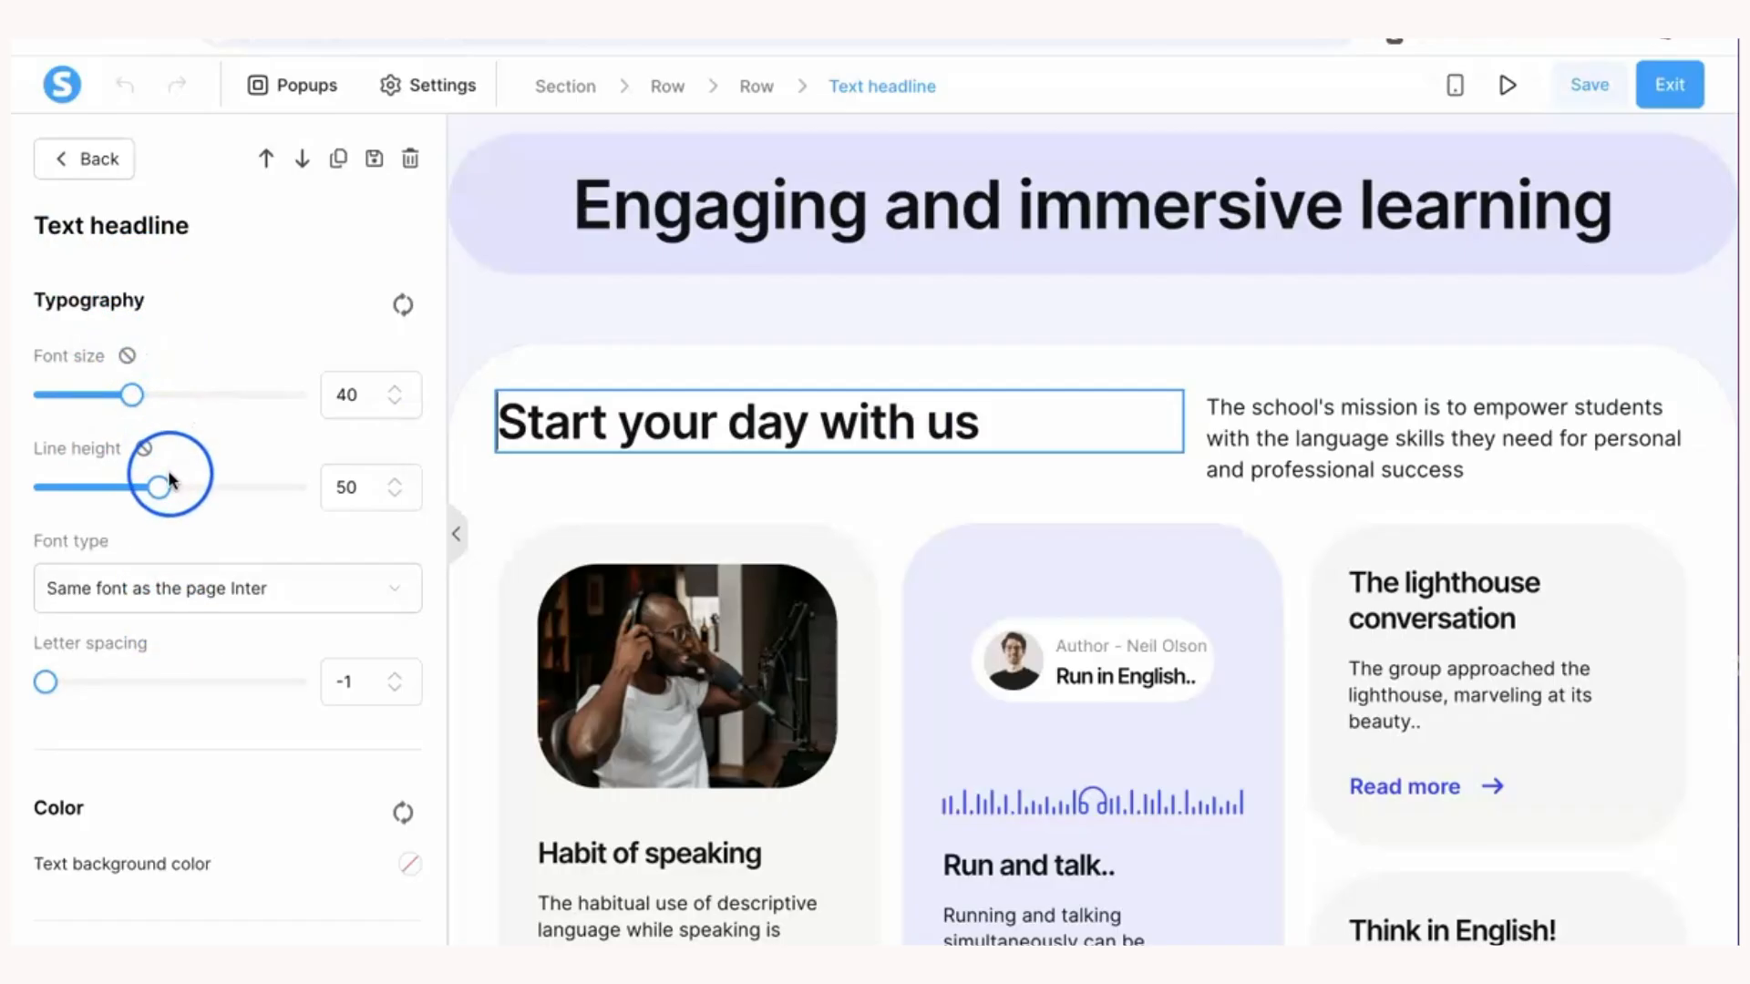
{"action": "scroll", "coordinate": [174, 491], "scroll_direction": "down", "scroll_amount": 2}
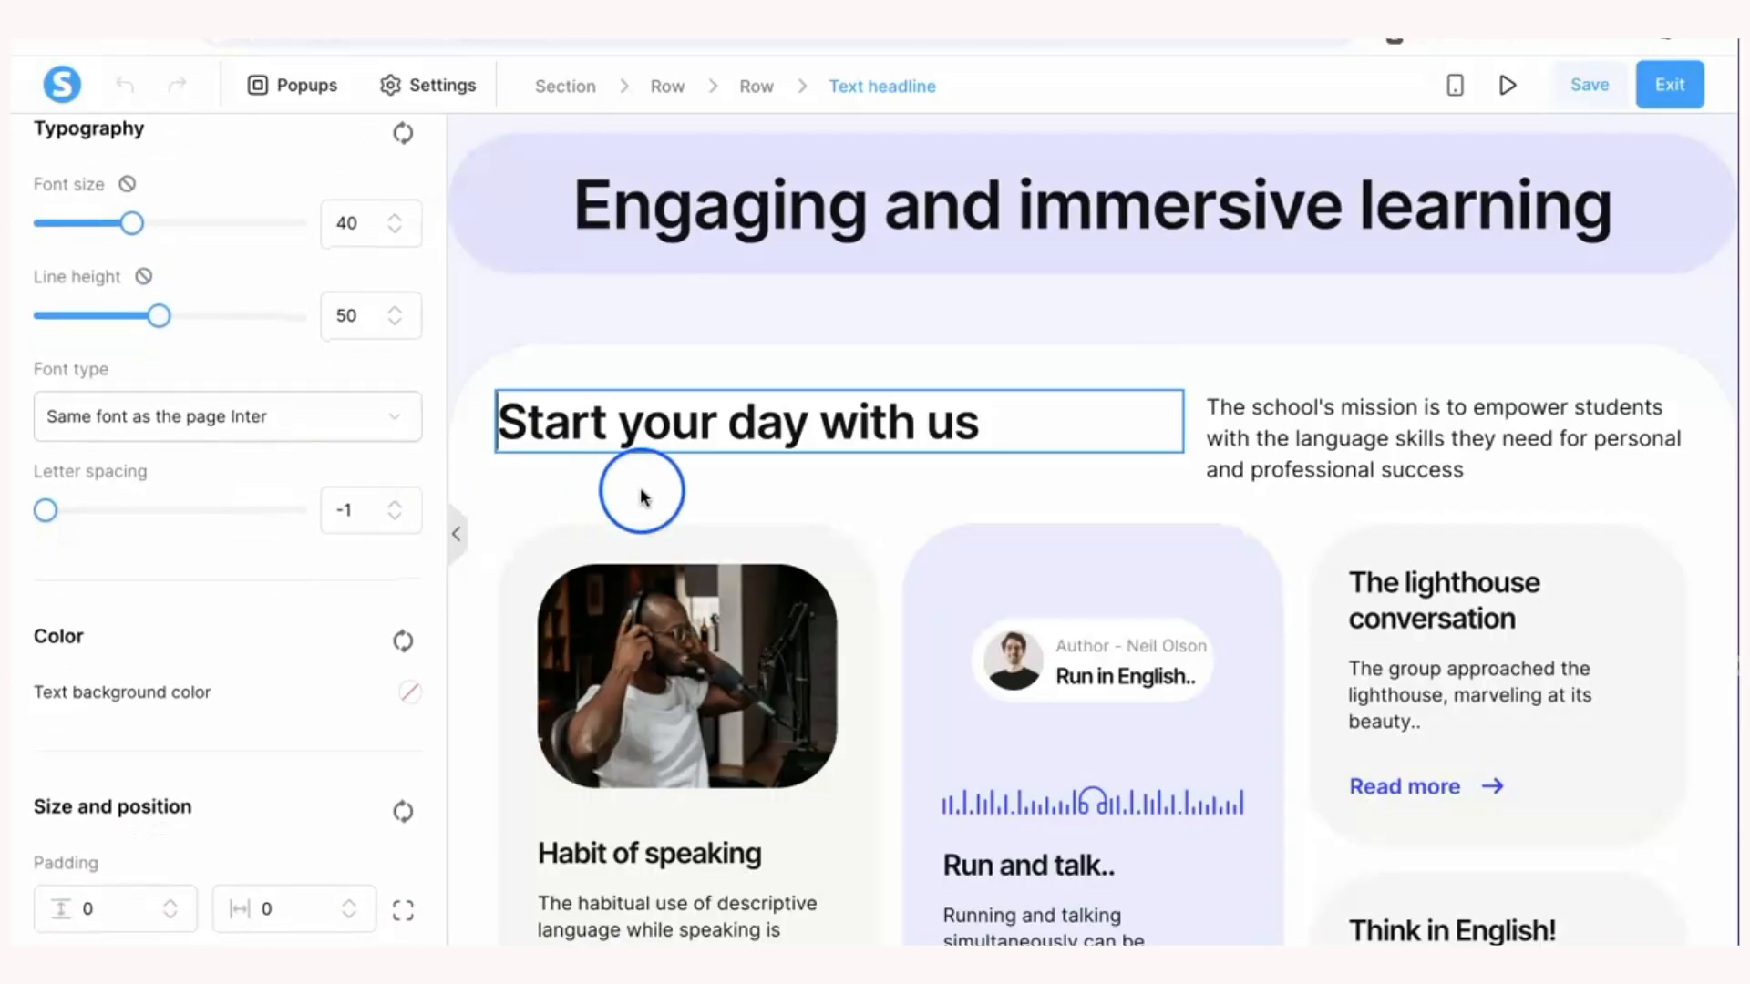
{"action": "left_click", "coordinate": [476, 426]}
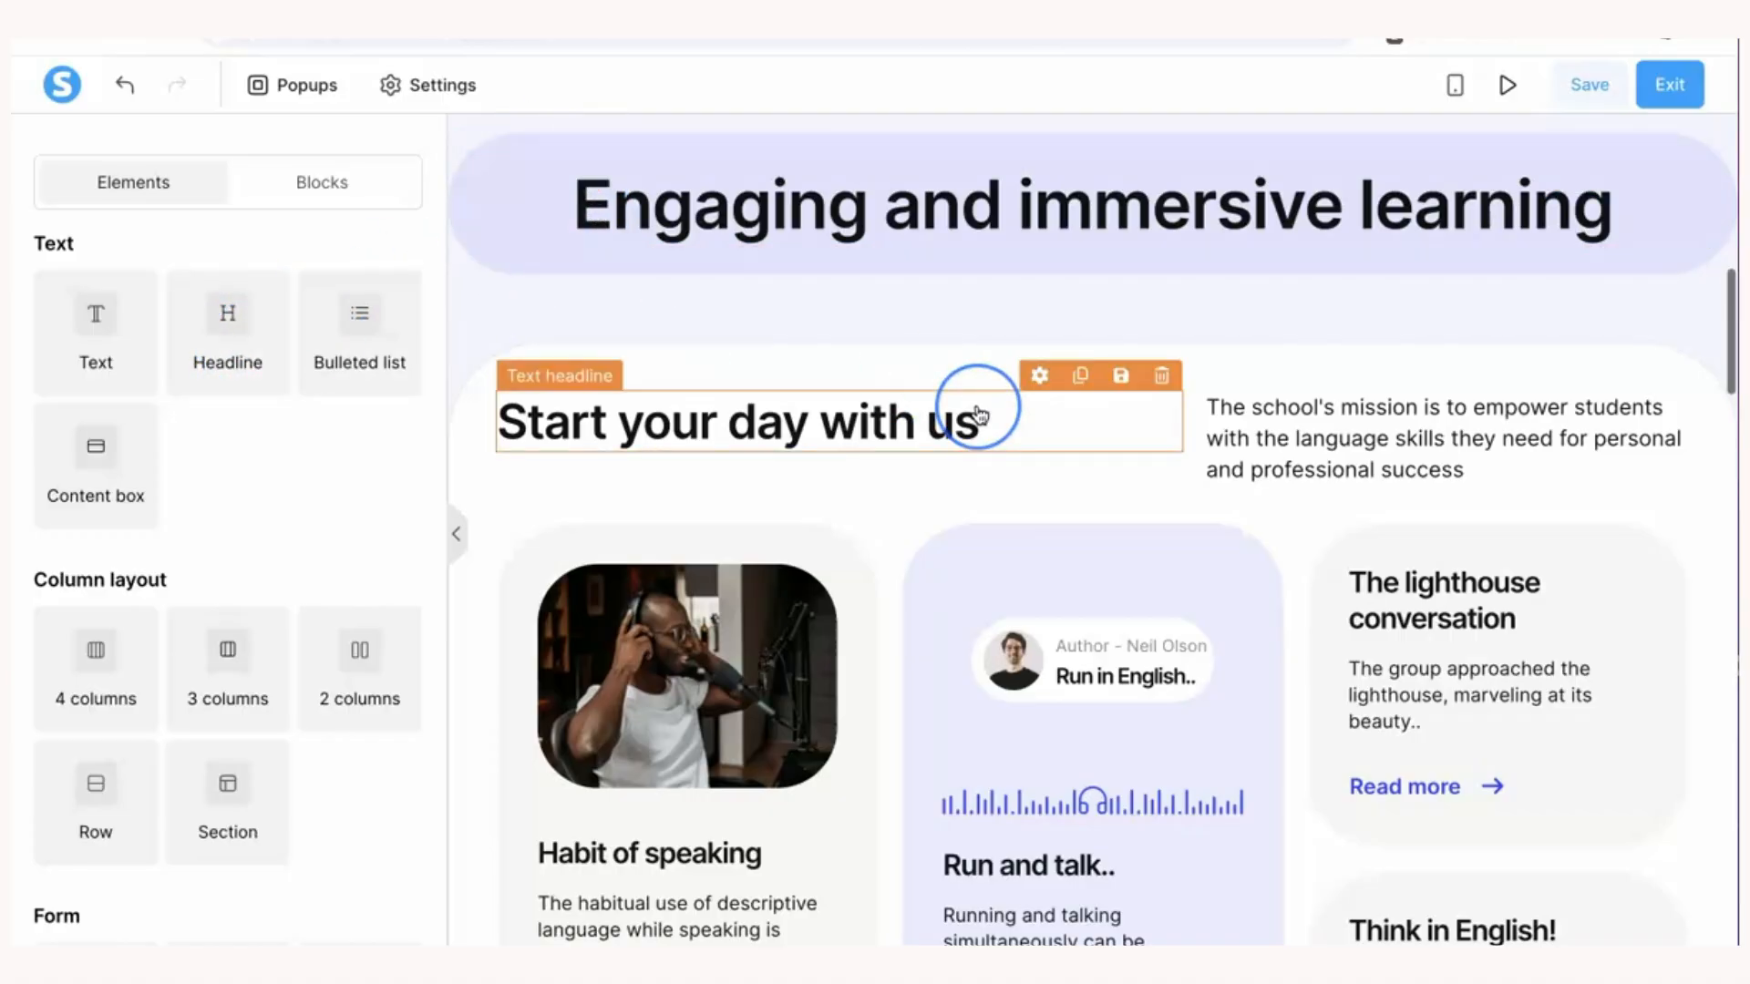
- Look through the page down to the "Flexible learning packages" pricing section and browse the available text, column layout and form elements
{"action": "scroll", "coordinate": [978, 410], "scroll_direction": "down", "scroll_amount": 5}
{"action": "scroll", "coordinate": [980, 415], "scroll_direction": "down", "scroll_amount": 13}
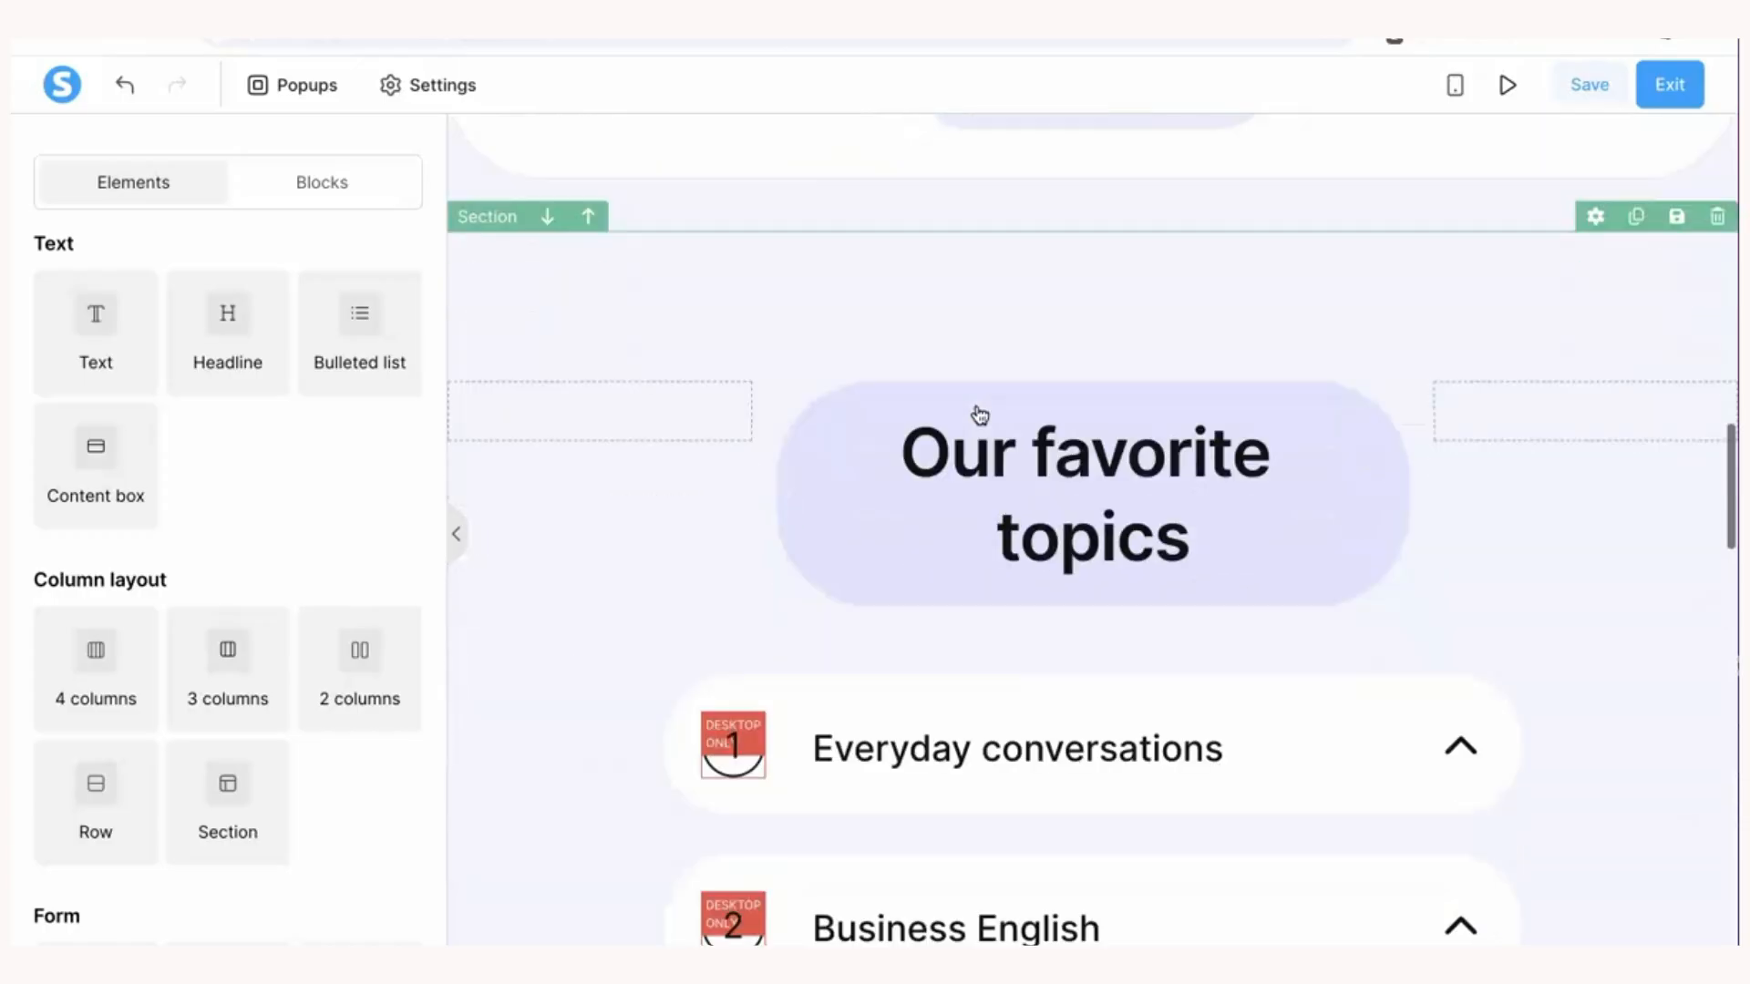
{"action": "scroll", "coordinate": [980, 414], "scroll_direction": "up", "scroll_amount": 12}
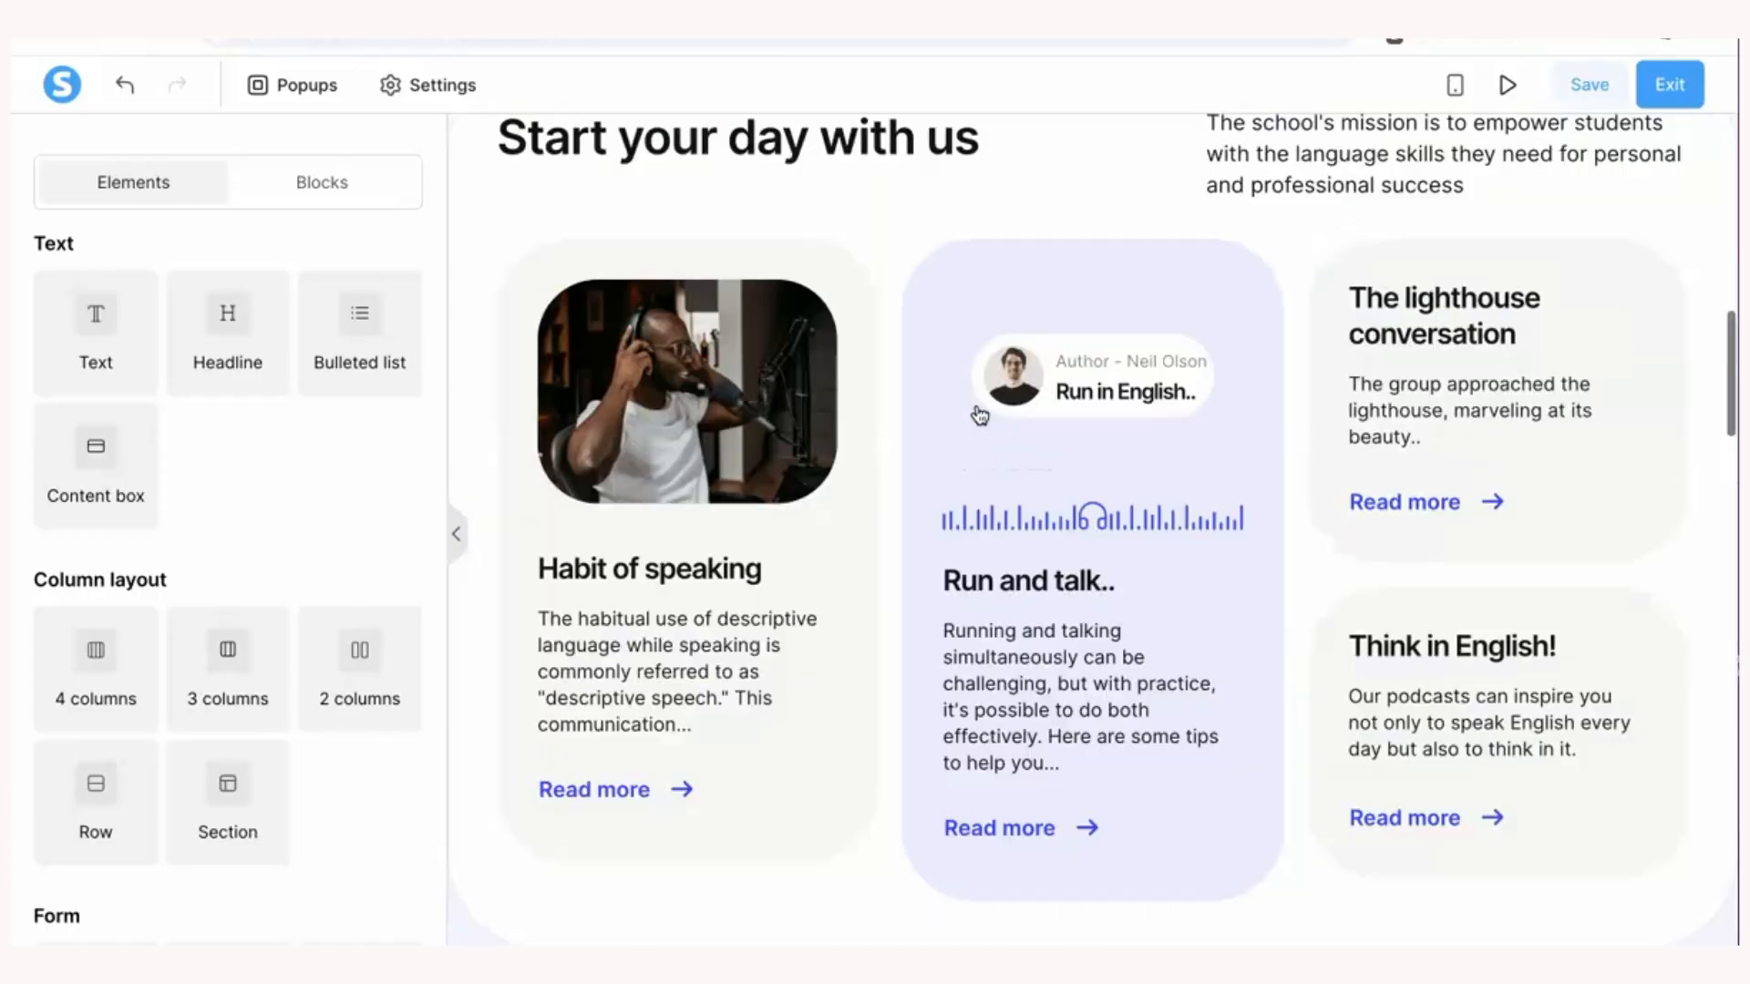
{"action": "scroll", "coordinate": [980, 415], "scroll_direction": "down", "scroll_amount": 15}
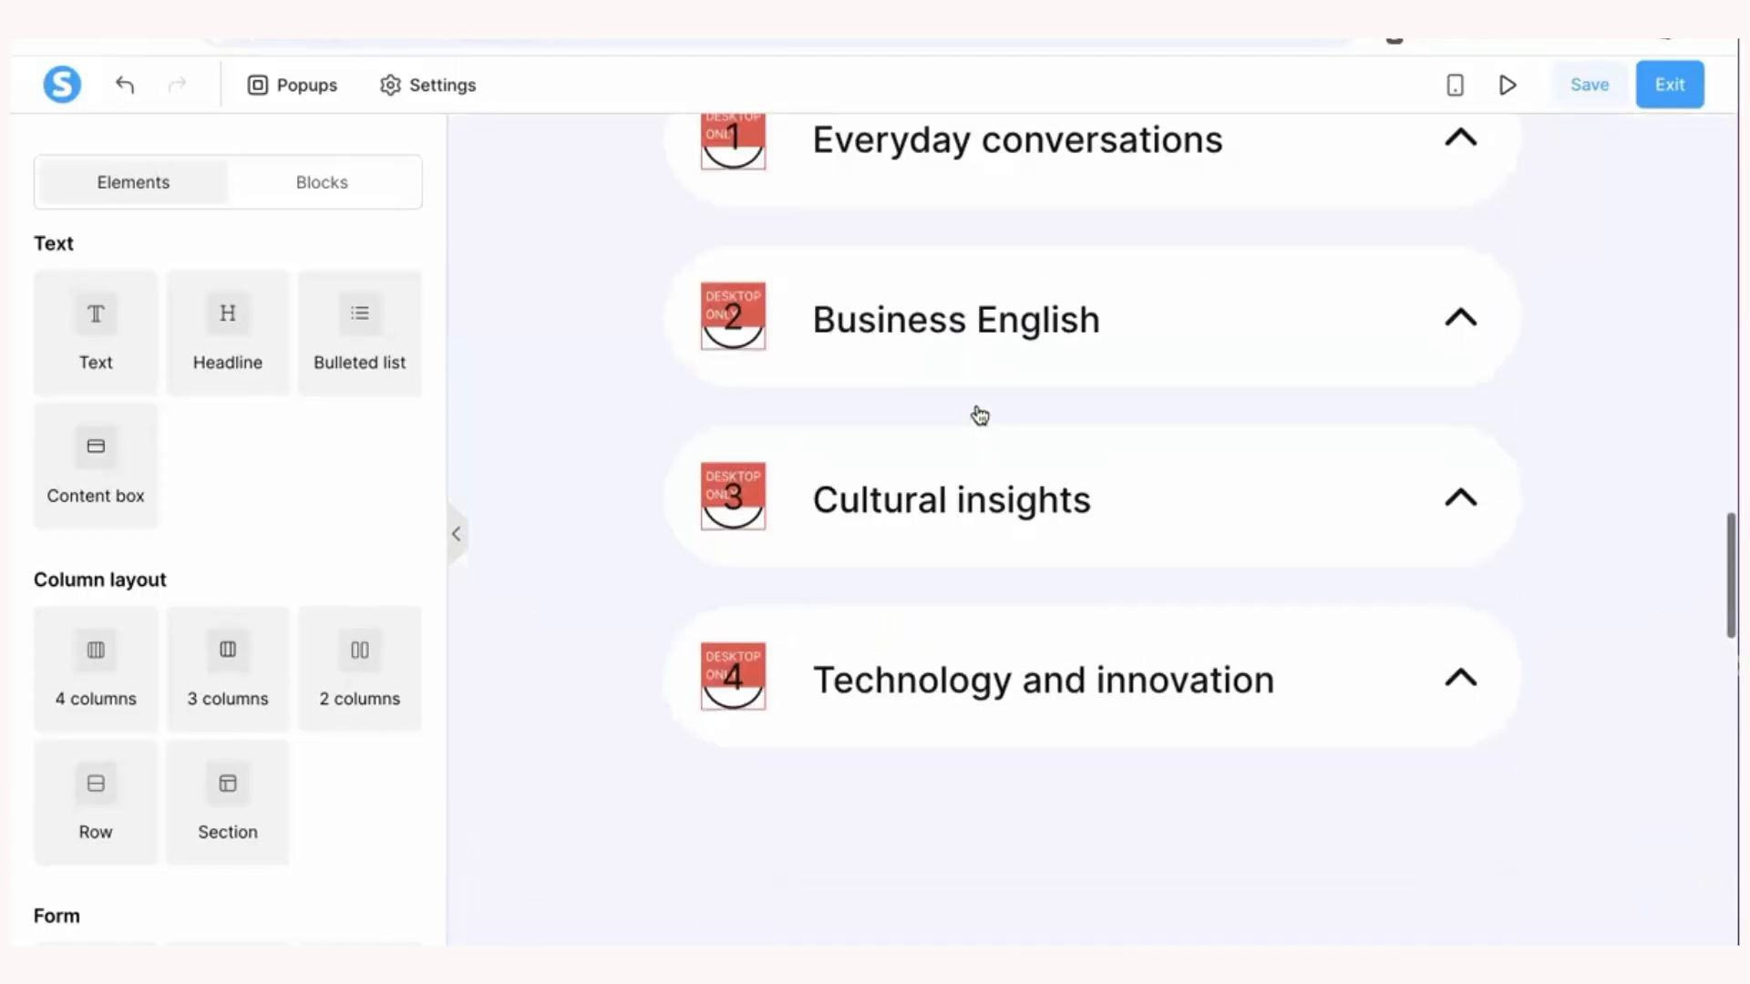
{"action": "scroll", "coordinate": [980, 415], "scroll_direction": "down", "scroll_amount": 10}
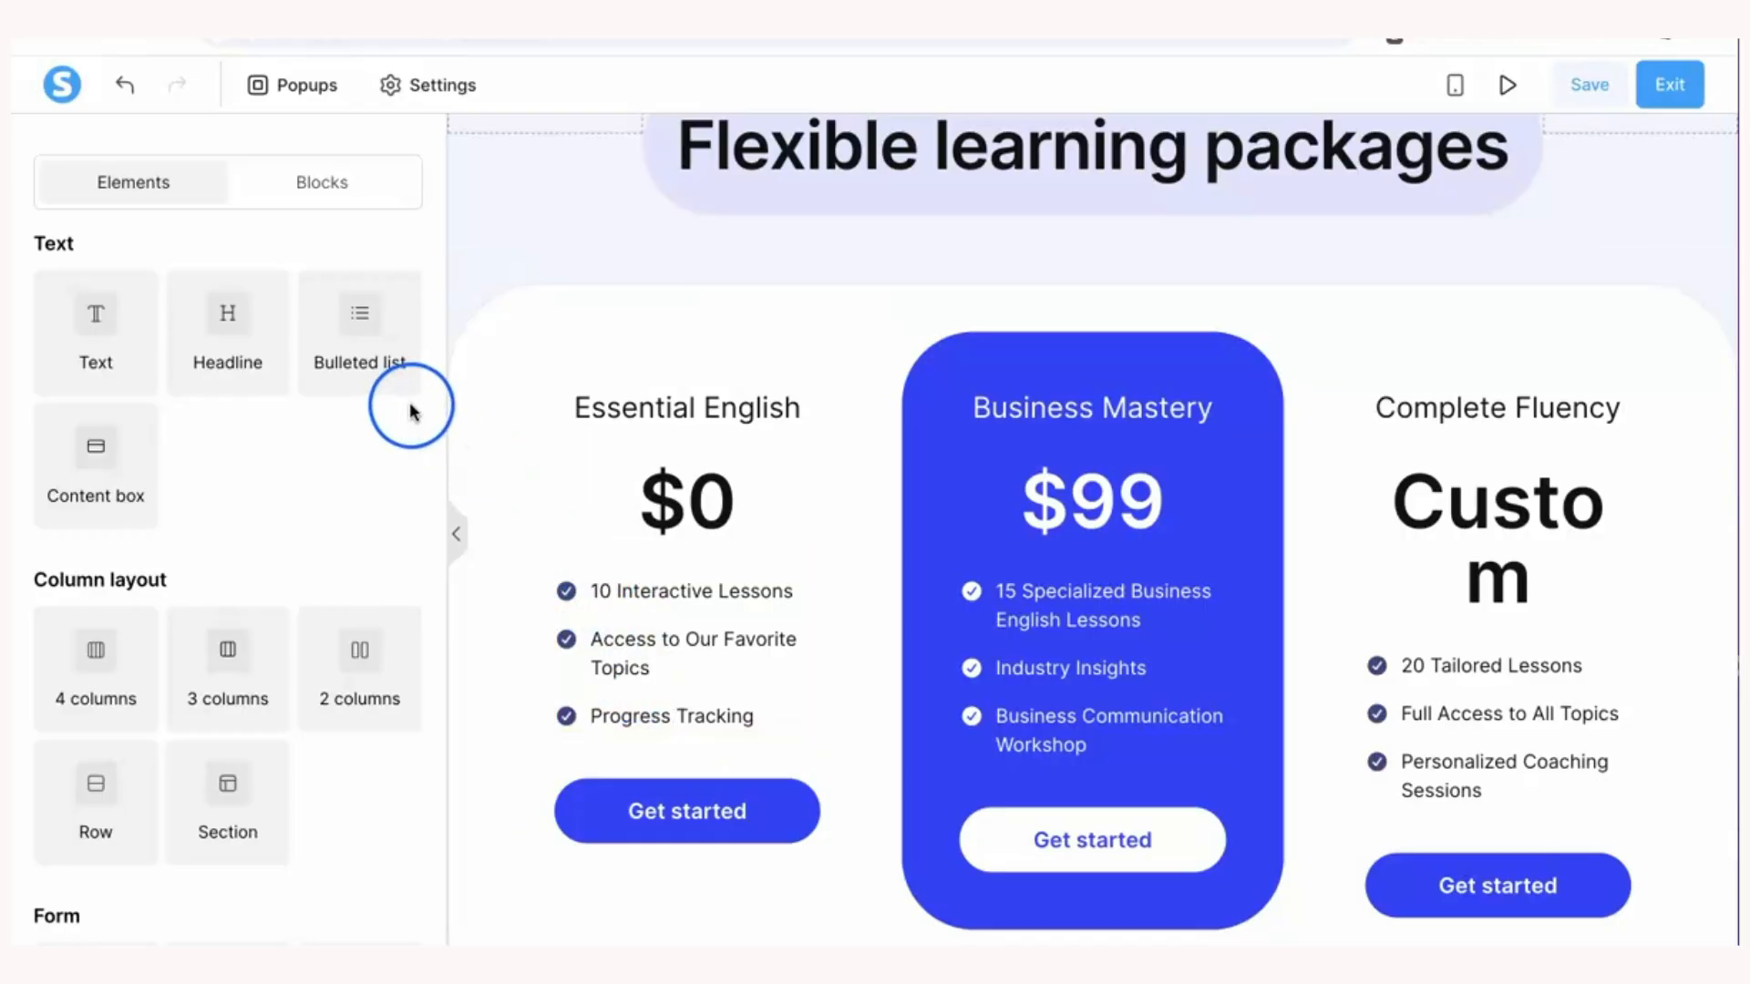
{"action": "scroll", "coordinate": [319, 514], "scroll_direction": "down", "scroll_amount": 1}
{"action": "scroll", "coordinate": [316, 514], "scroll_direction": "down", "scroll_amount": 3}
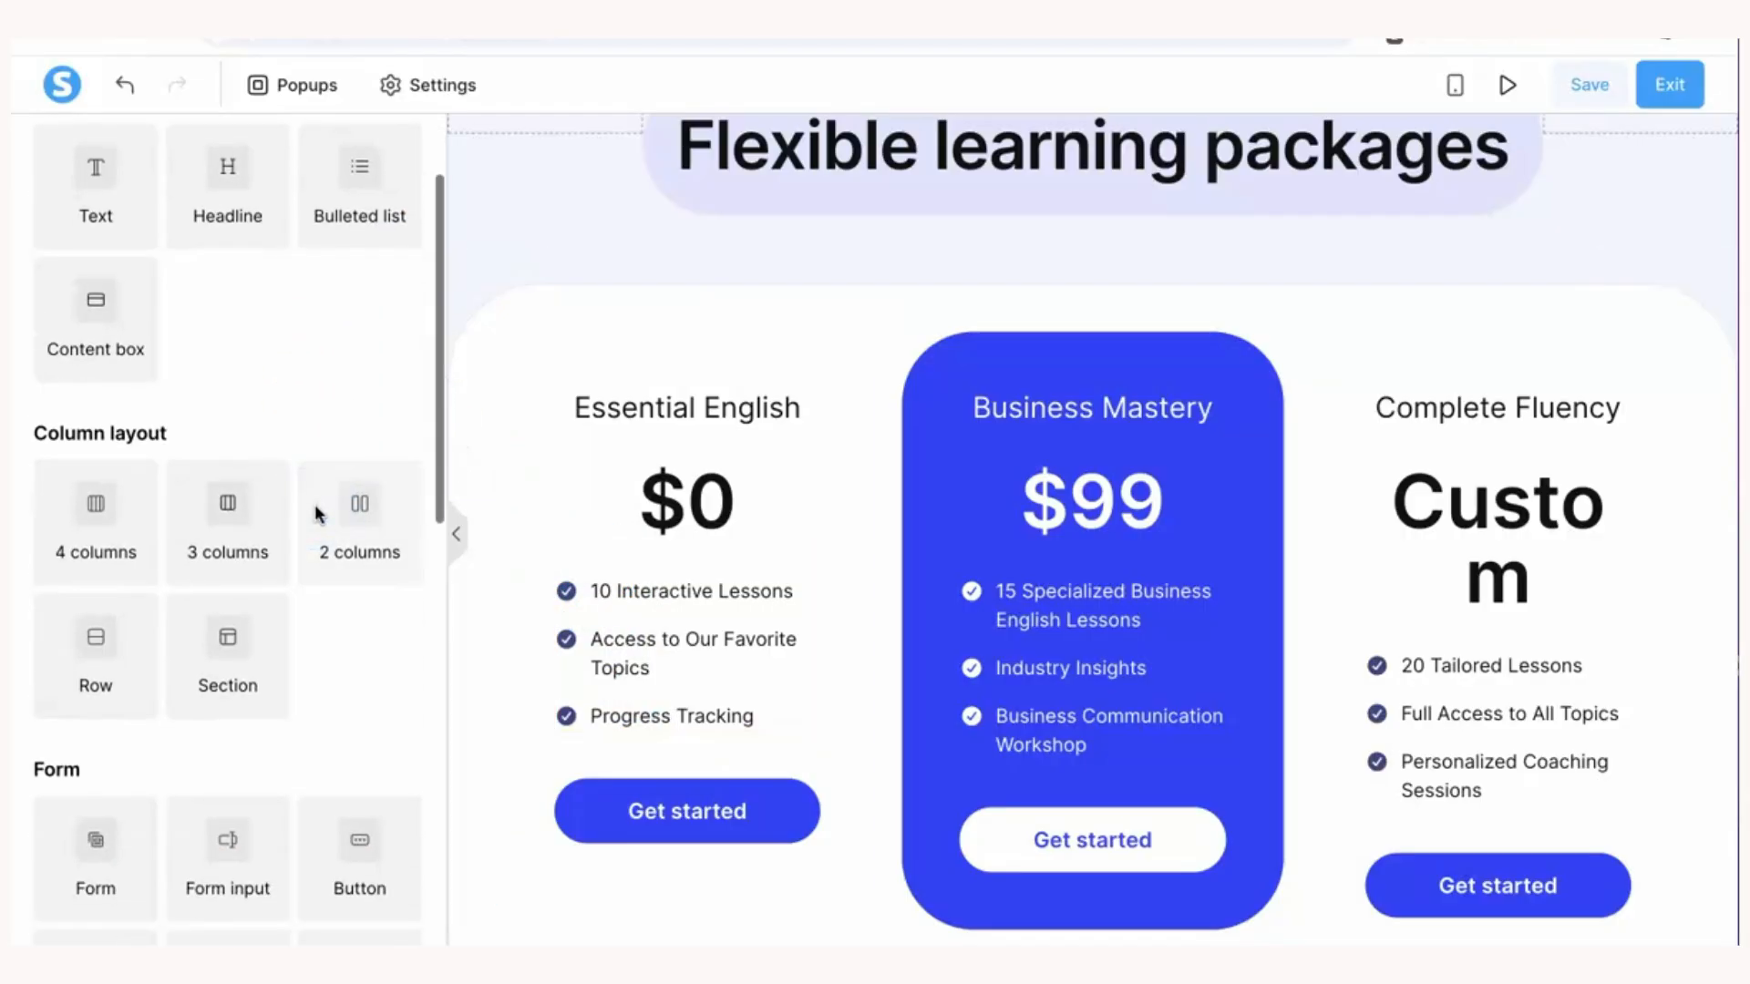
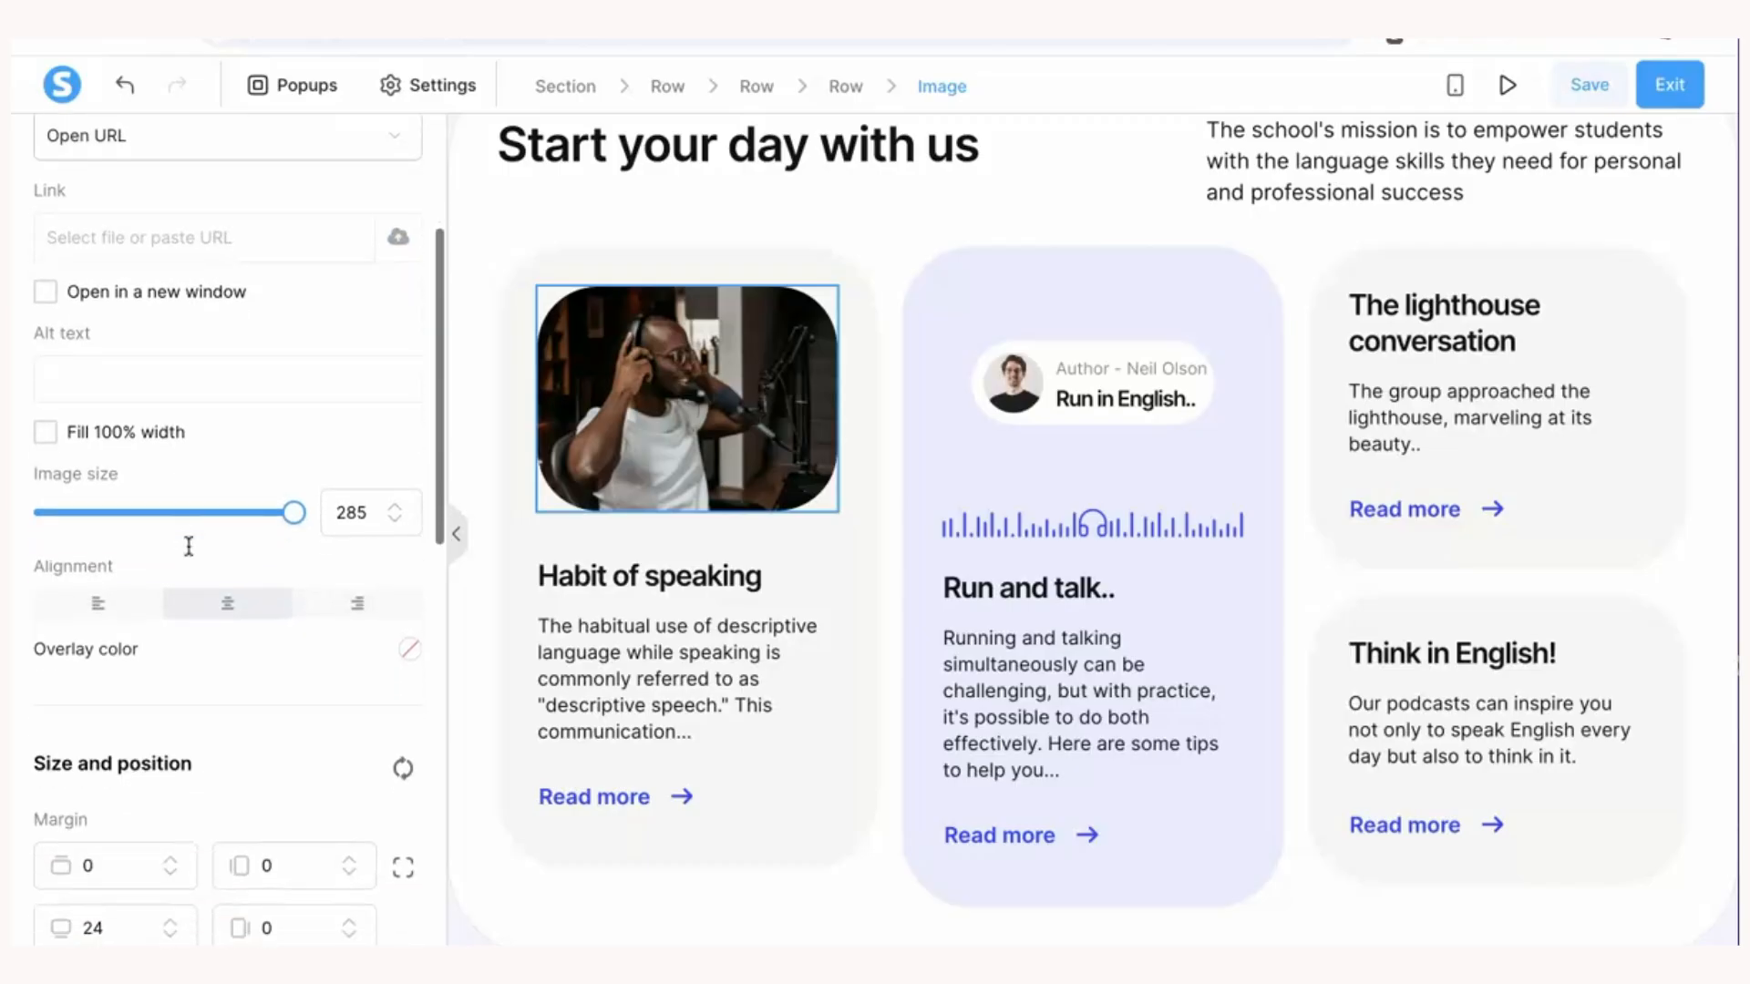
- Review the link, size, alignment, margin, border, filter and shadow options of the "Habit of speaking" image, and close its settings
{"action": "scroll", "coordinate": [188, 546], "scroll_direction": "down", "scroll_amount": 4}
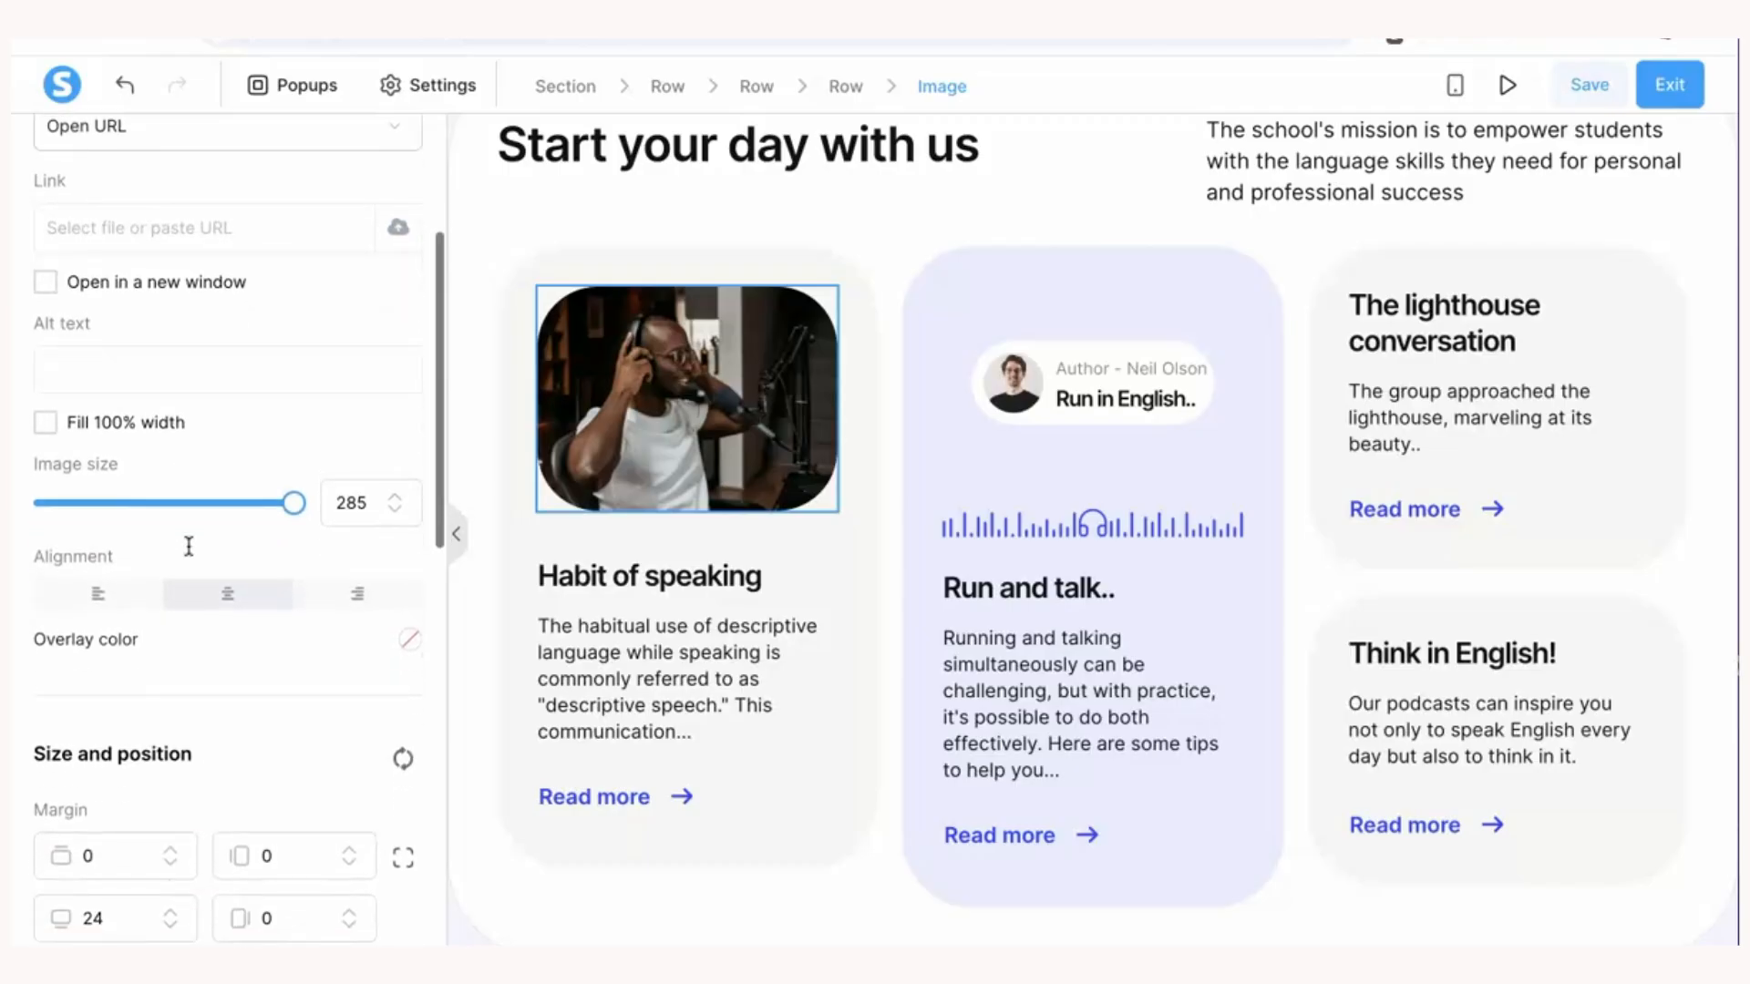
{"action": "scroll", "coordinate": [189, 546], "scroll_direction": "down", "scroll_amount": 7}
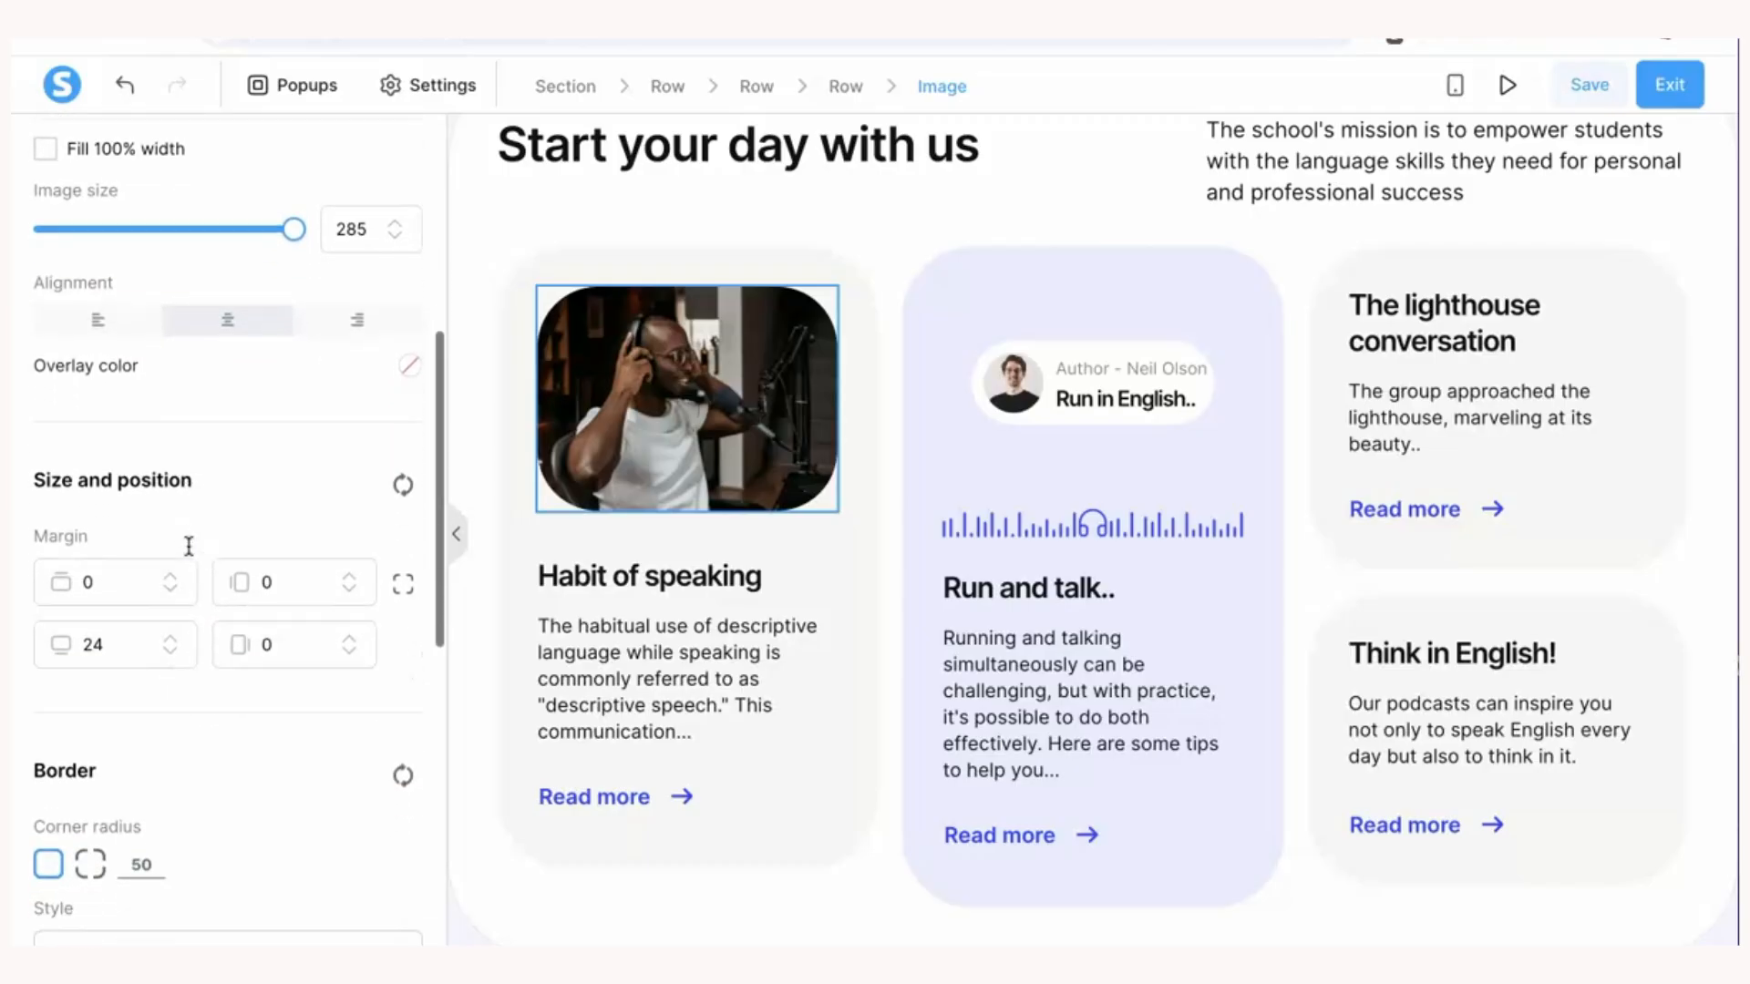
{"action": "scroll", "coordinate": [189, 546], "scroll_direction": "down", "scroll_amount": 3}
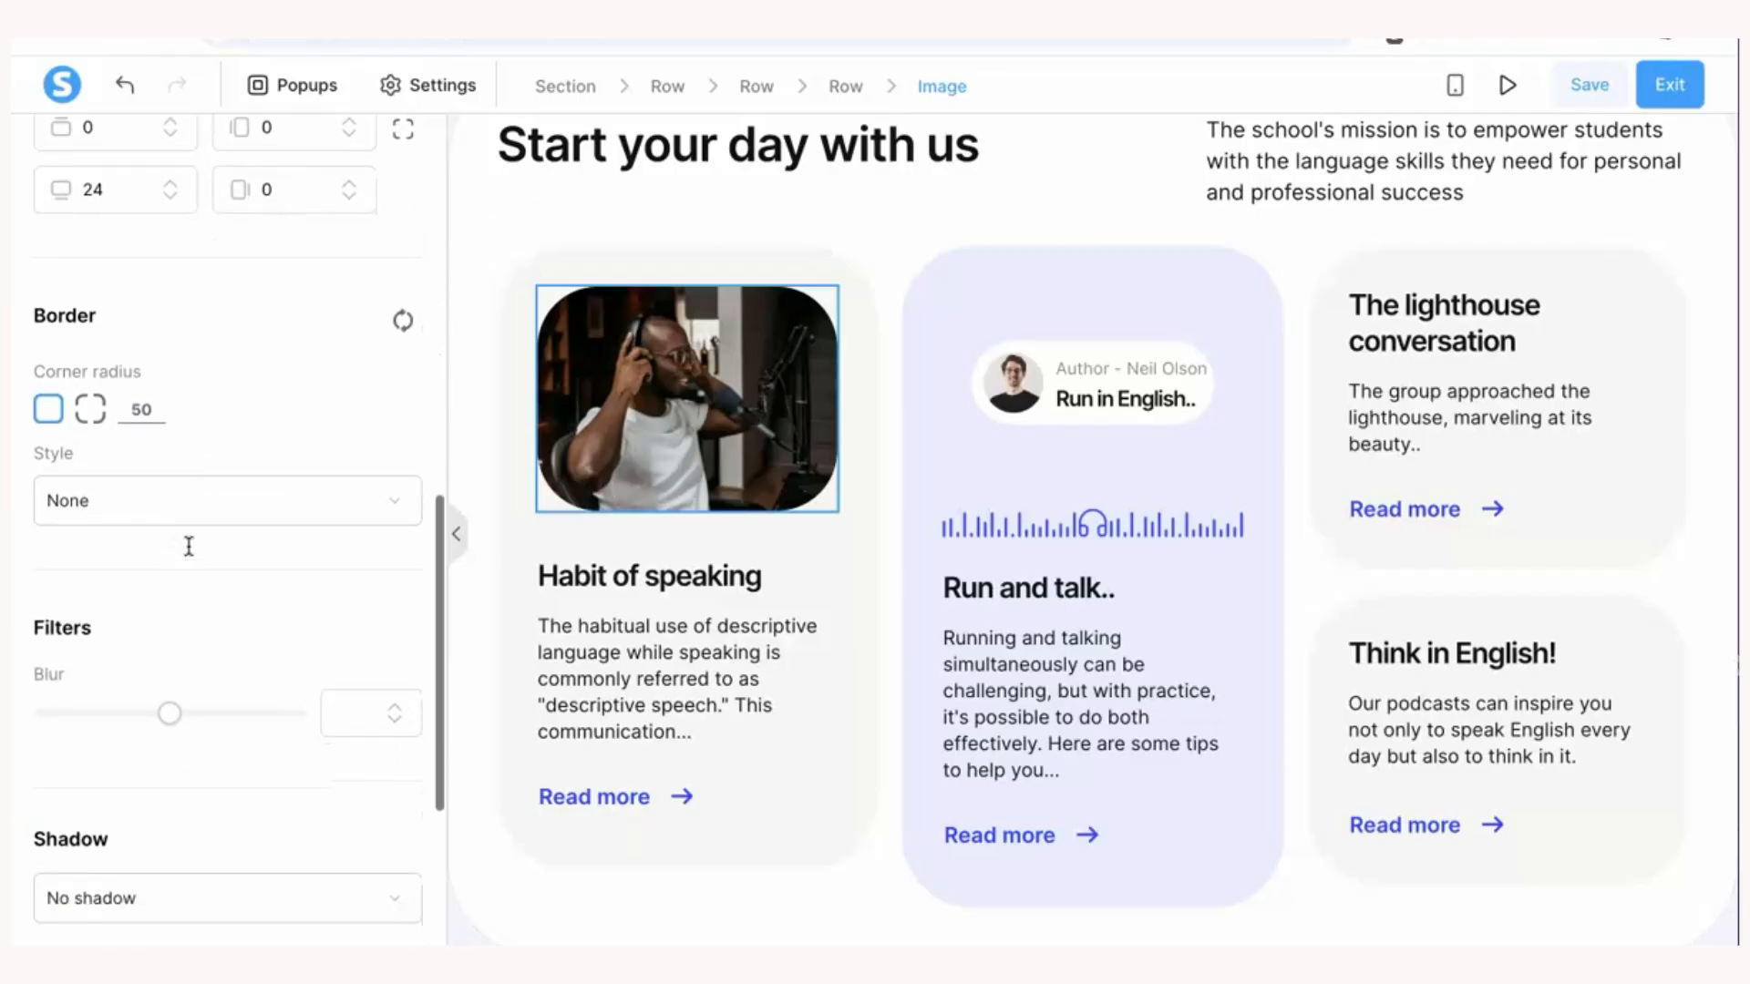
{"action": "scroll", "coordinate": [189, 546], "scroll_direction": "up", "scroll_amount": 14}
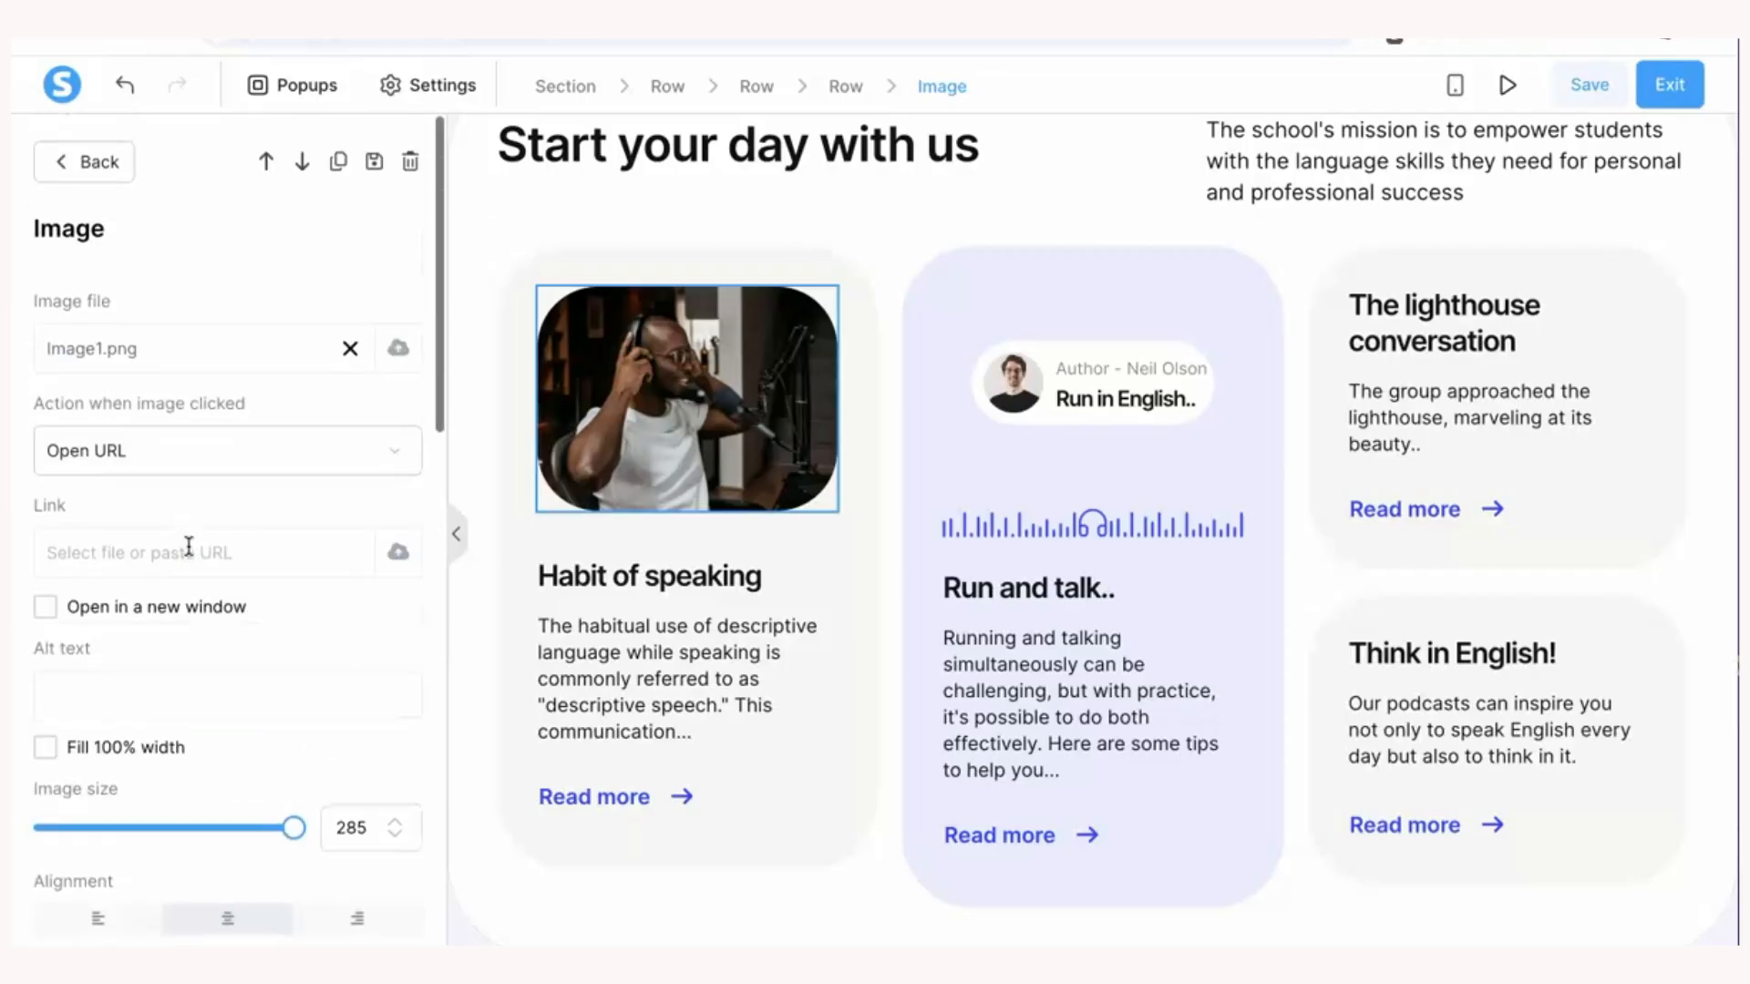
{"action": "left_click", "coordinate": [94, 220]}
- Browse the available form, payment, media, social and other page elements, such as Carousel, Survey, Countdown, Menu and Raw HTML
{"action": "scroll", "coordinate": [194, 452], "scroll_direction": "down", "scroll_amount": 4}
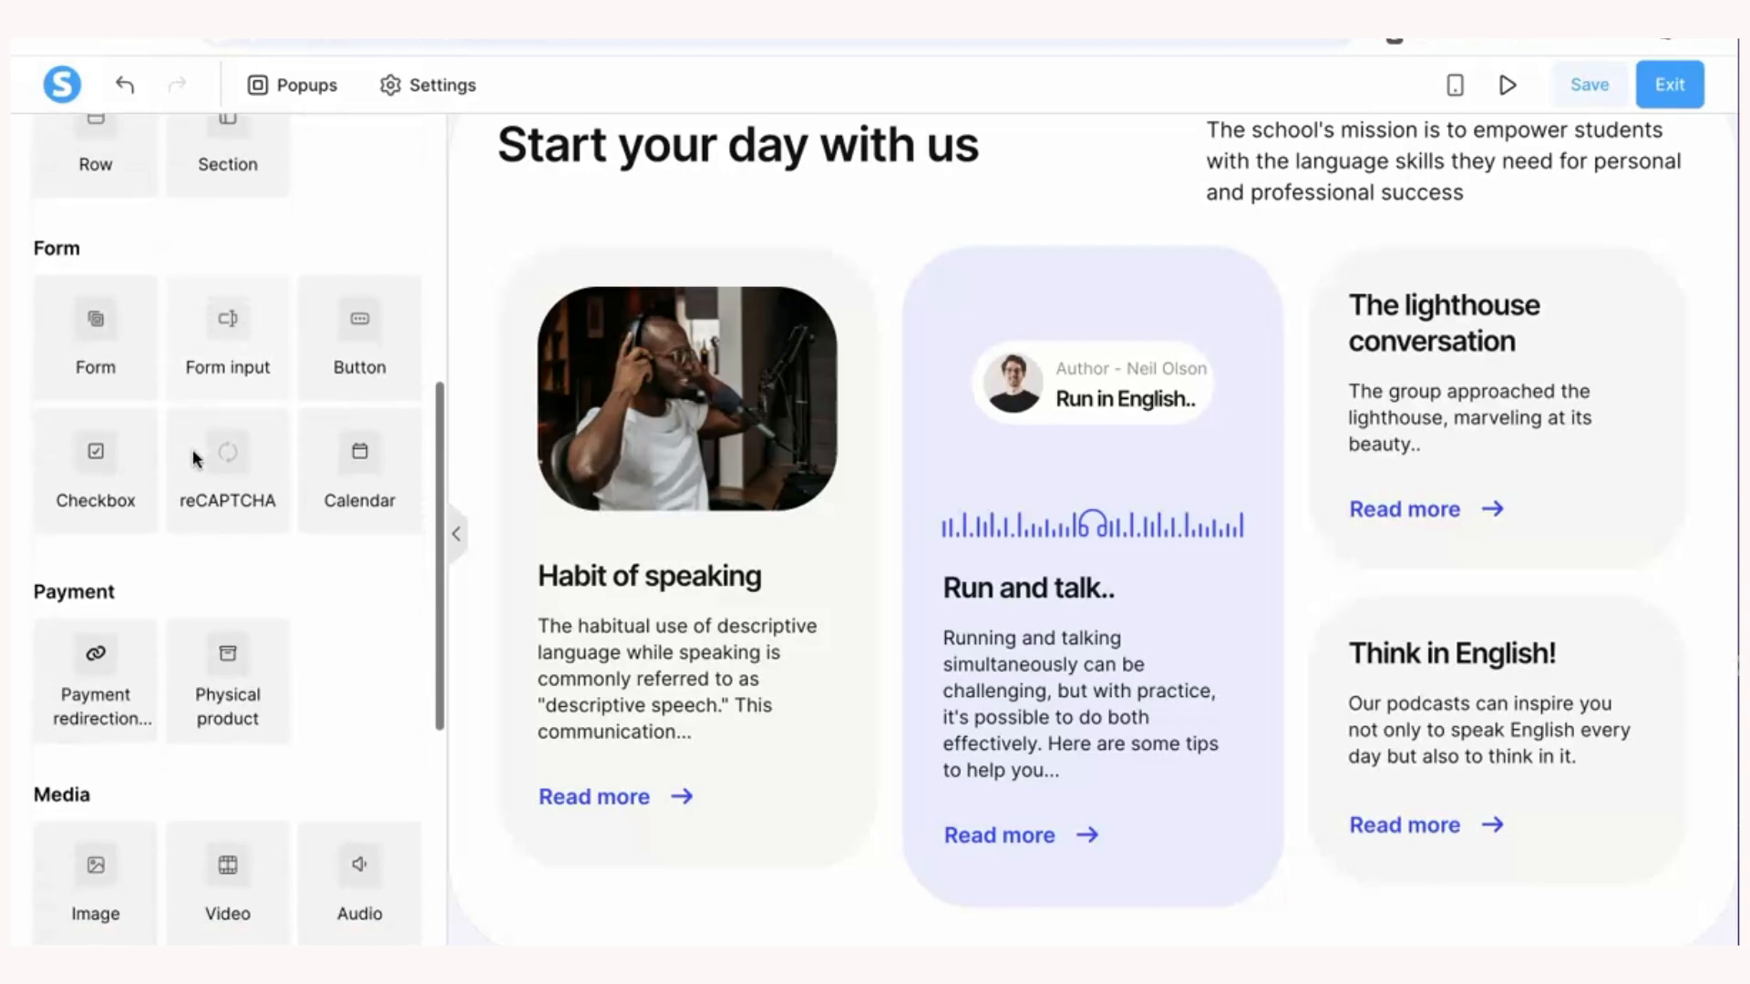
{"action": "scroll", "coordinate": [193, 449], "scroll_direction": "down", "scroll_amount": 5}
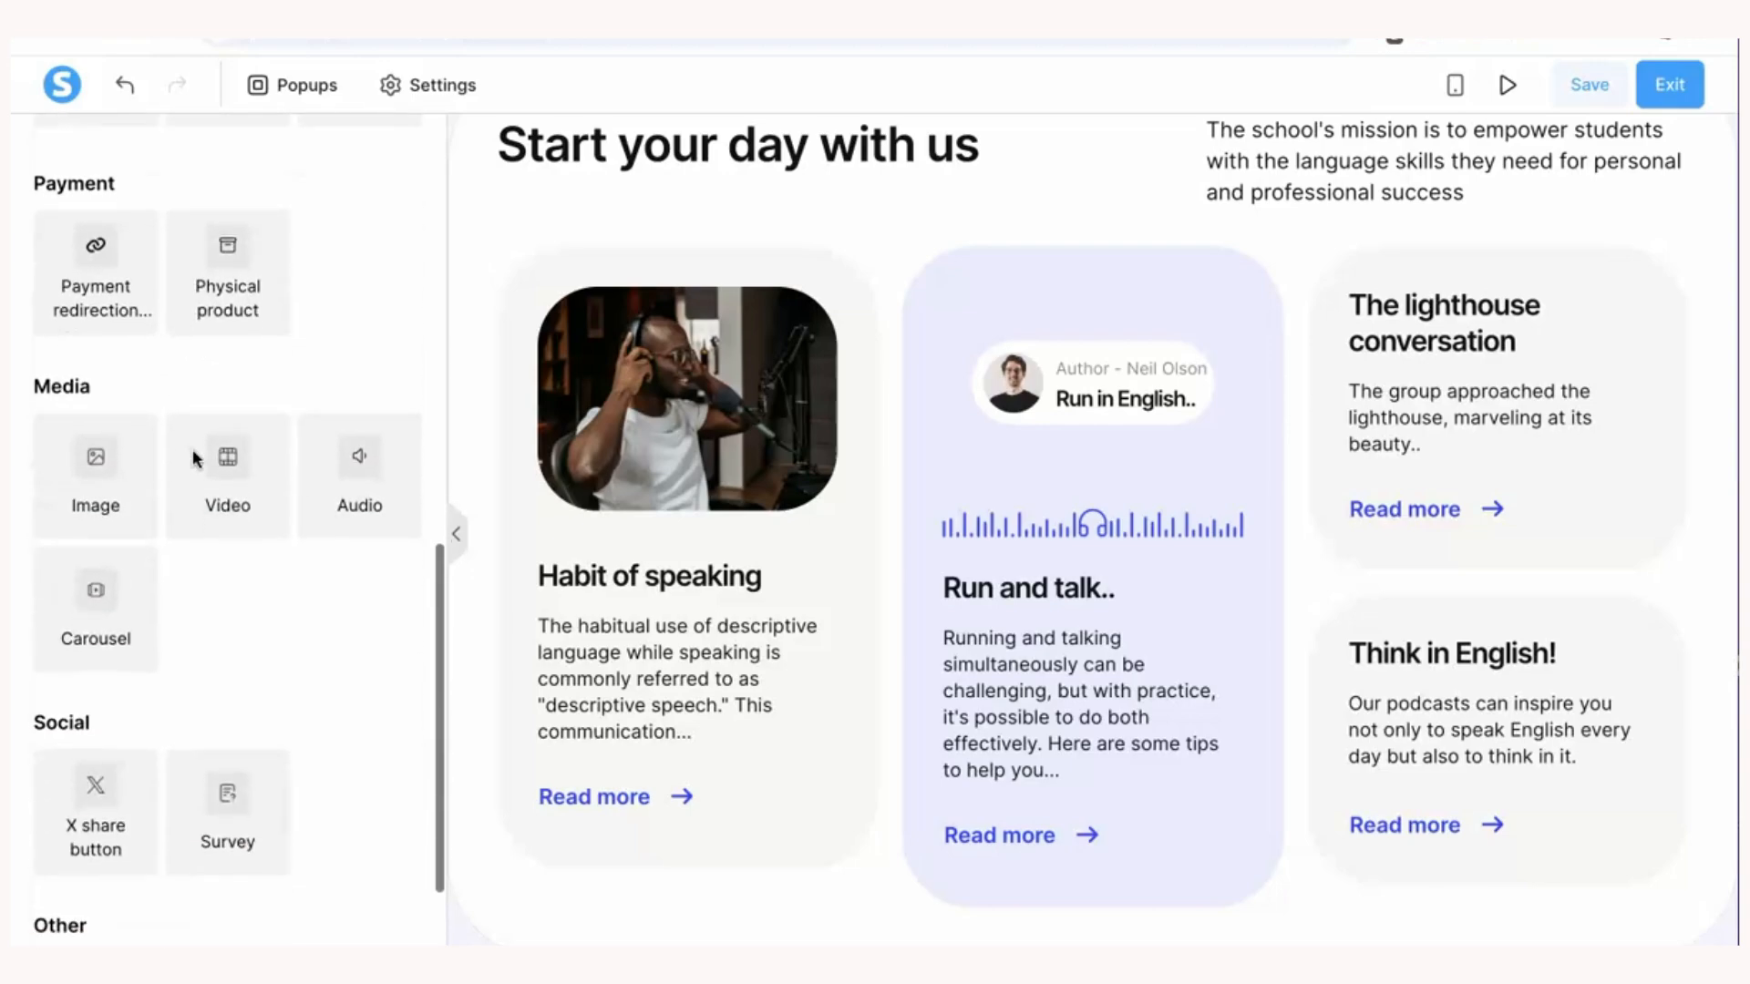
{"action": "scroll", "coordinate": [193, 452], "scroll_direction": "down", "scroll_amount": 1}
{"action": "left_click_drag", "start_coordinate": [86, 430], "coordinate": [307, 524]}
{"action": "scroll", "coordinate": [306, 524], "scroll_direction": "down", "scroll_amount": 3}
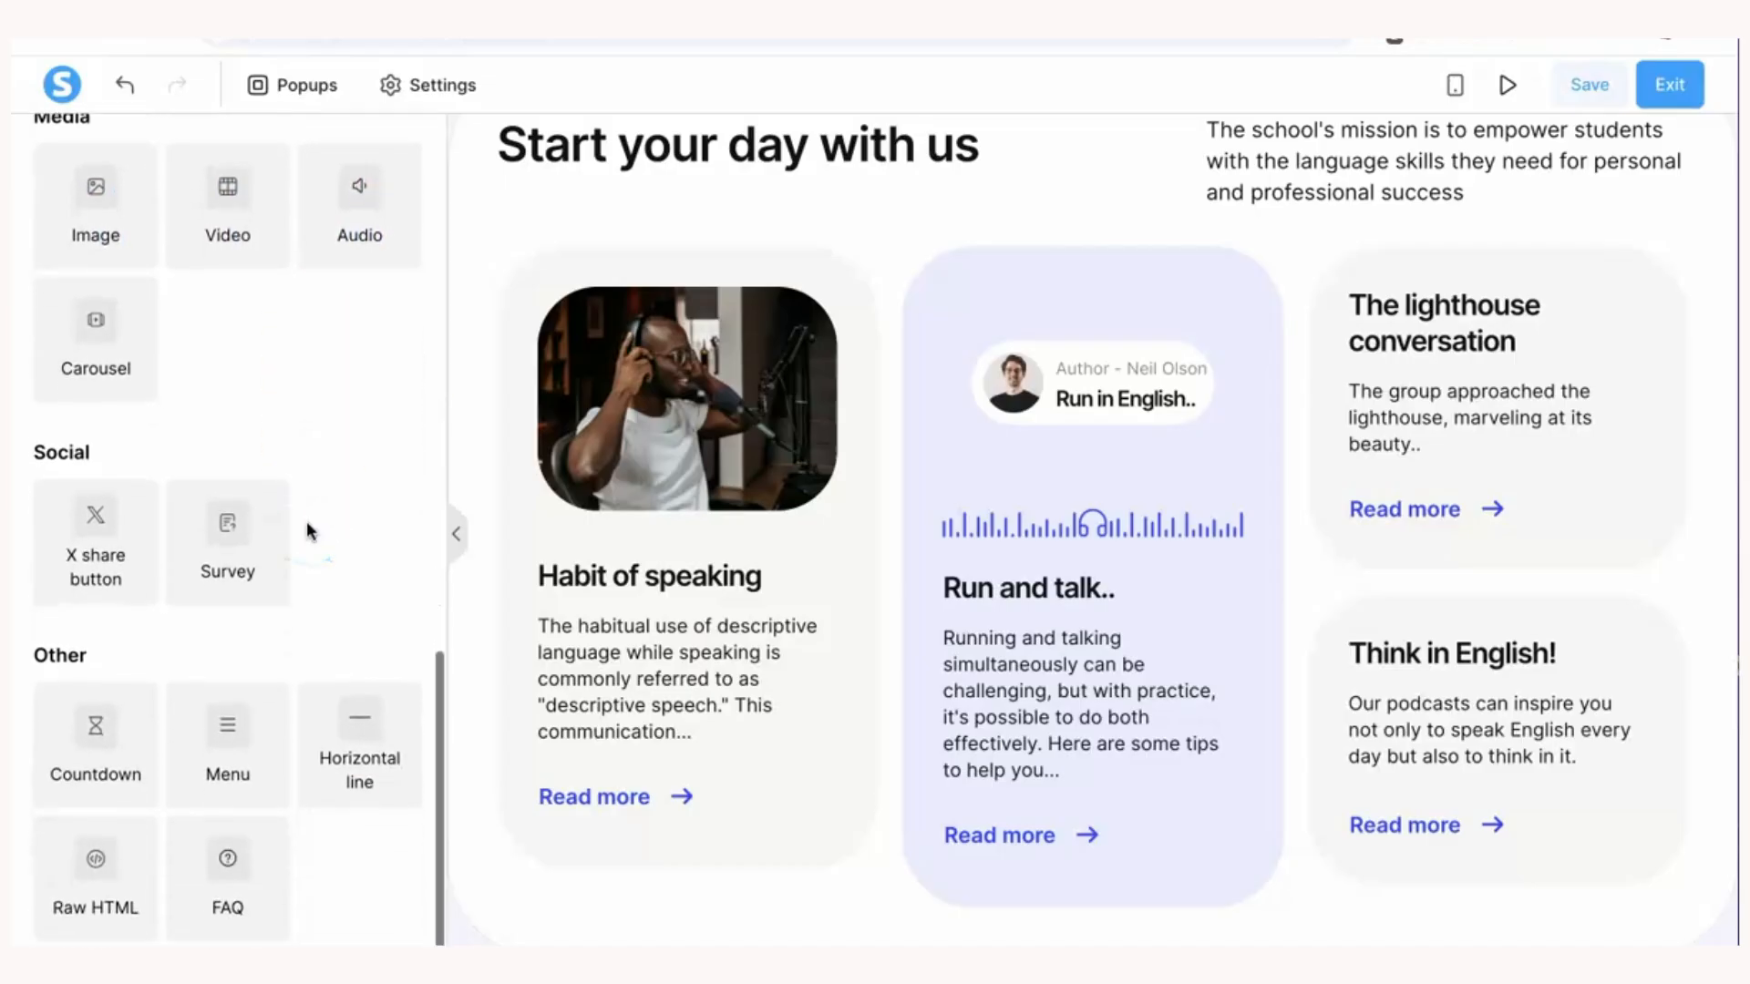
{"action": "left_click_drag", "start_coordinate": [57, 558], "coordinate": [216, 747]}
{"action": "scroll", "coordinate": [217, 747], "scroll_direction": "down", "scroll_amount": 1}
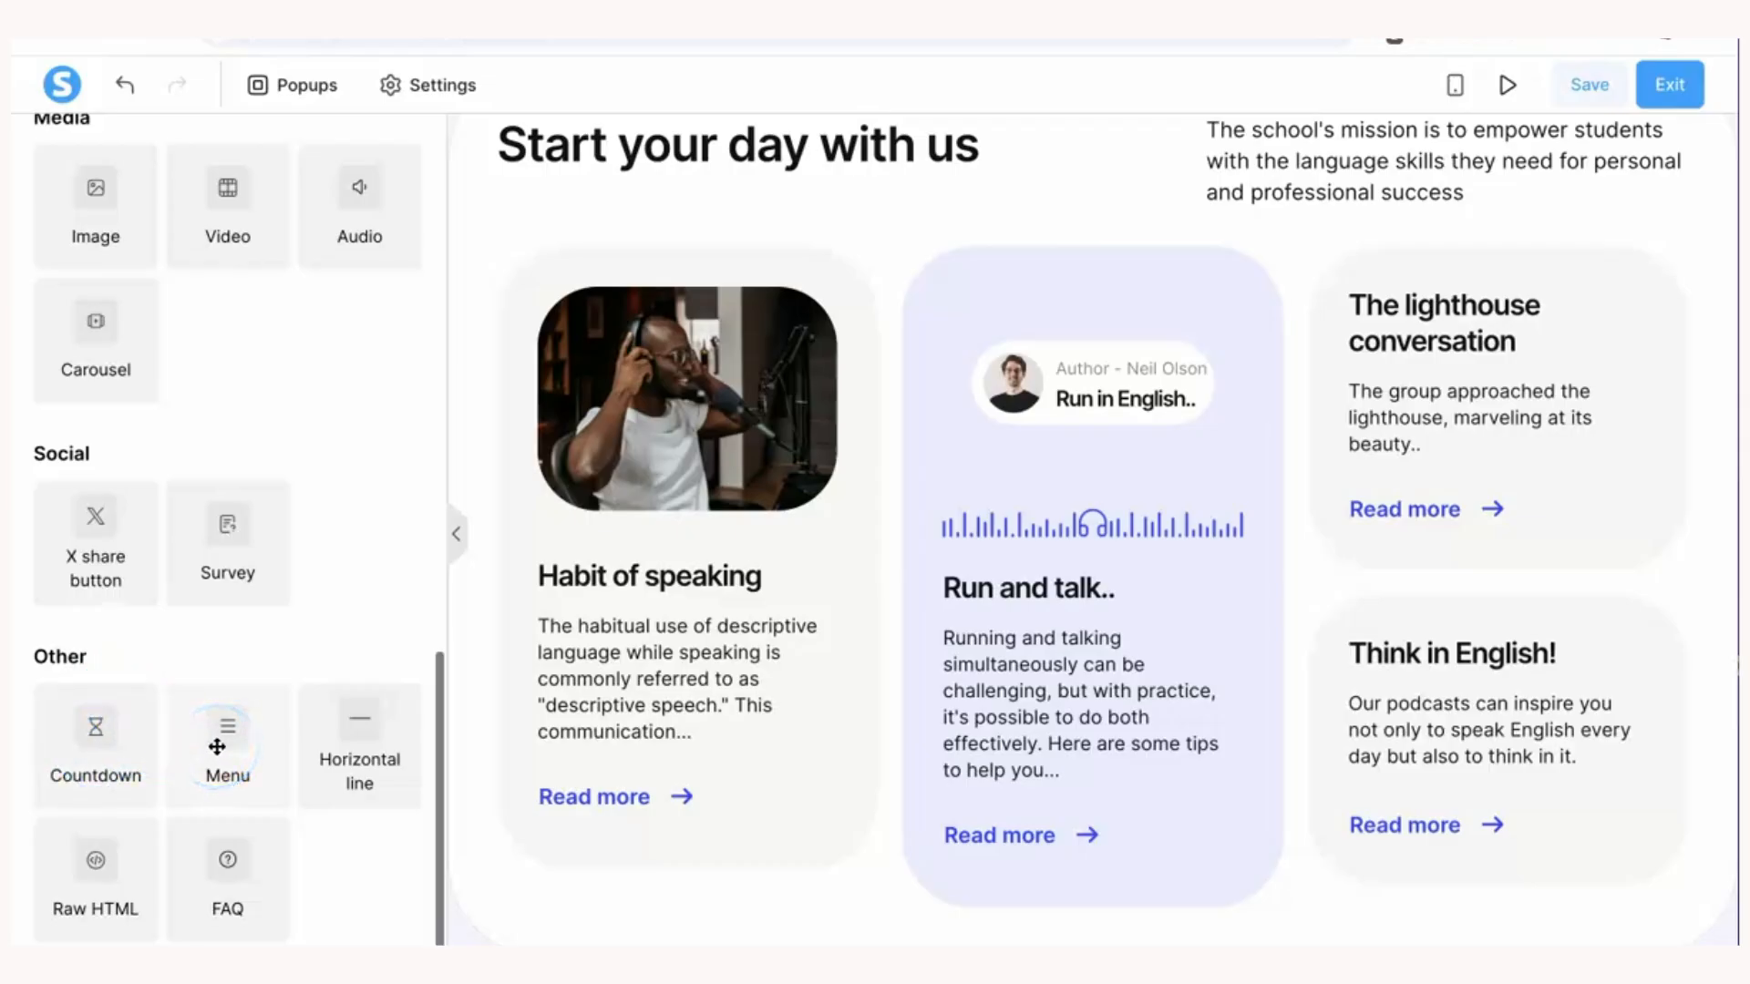
{"action": "left_click_drag", "start_coordinate": [223, 742], "coordinate": [378, 733]}
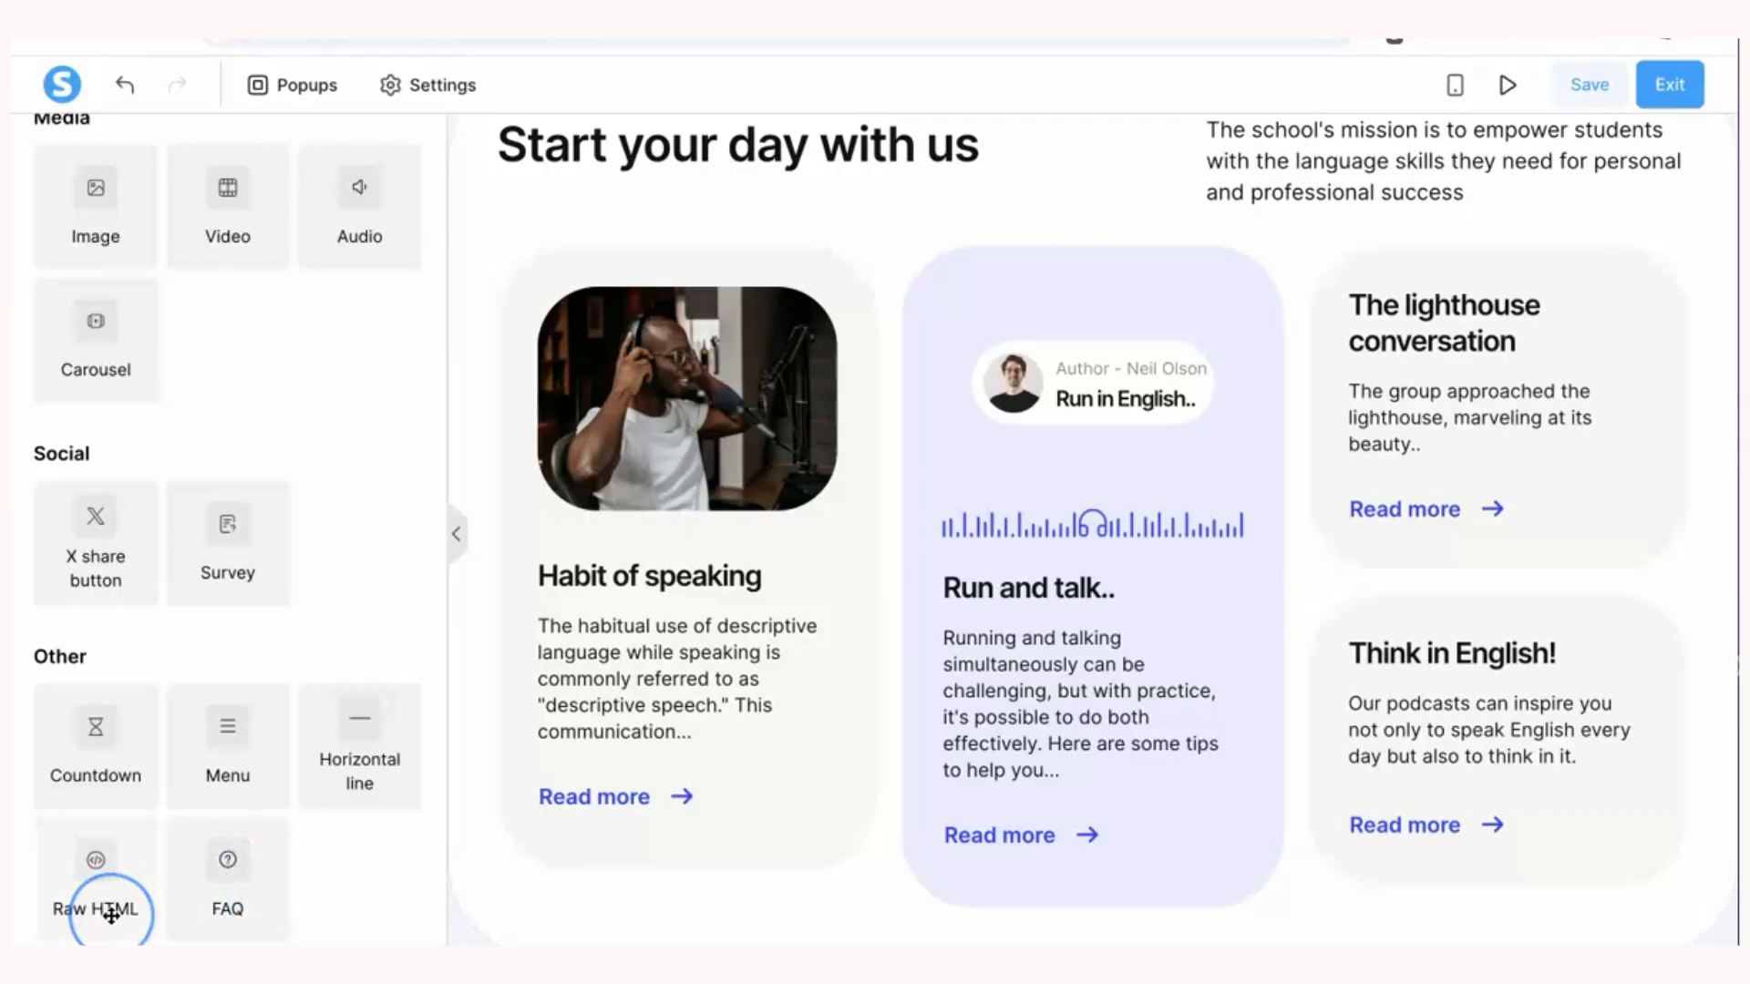
{"action": "scroll", "coordinate": [364, 880], "scroll_direction": "up", "scroll_amount": 10}
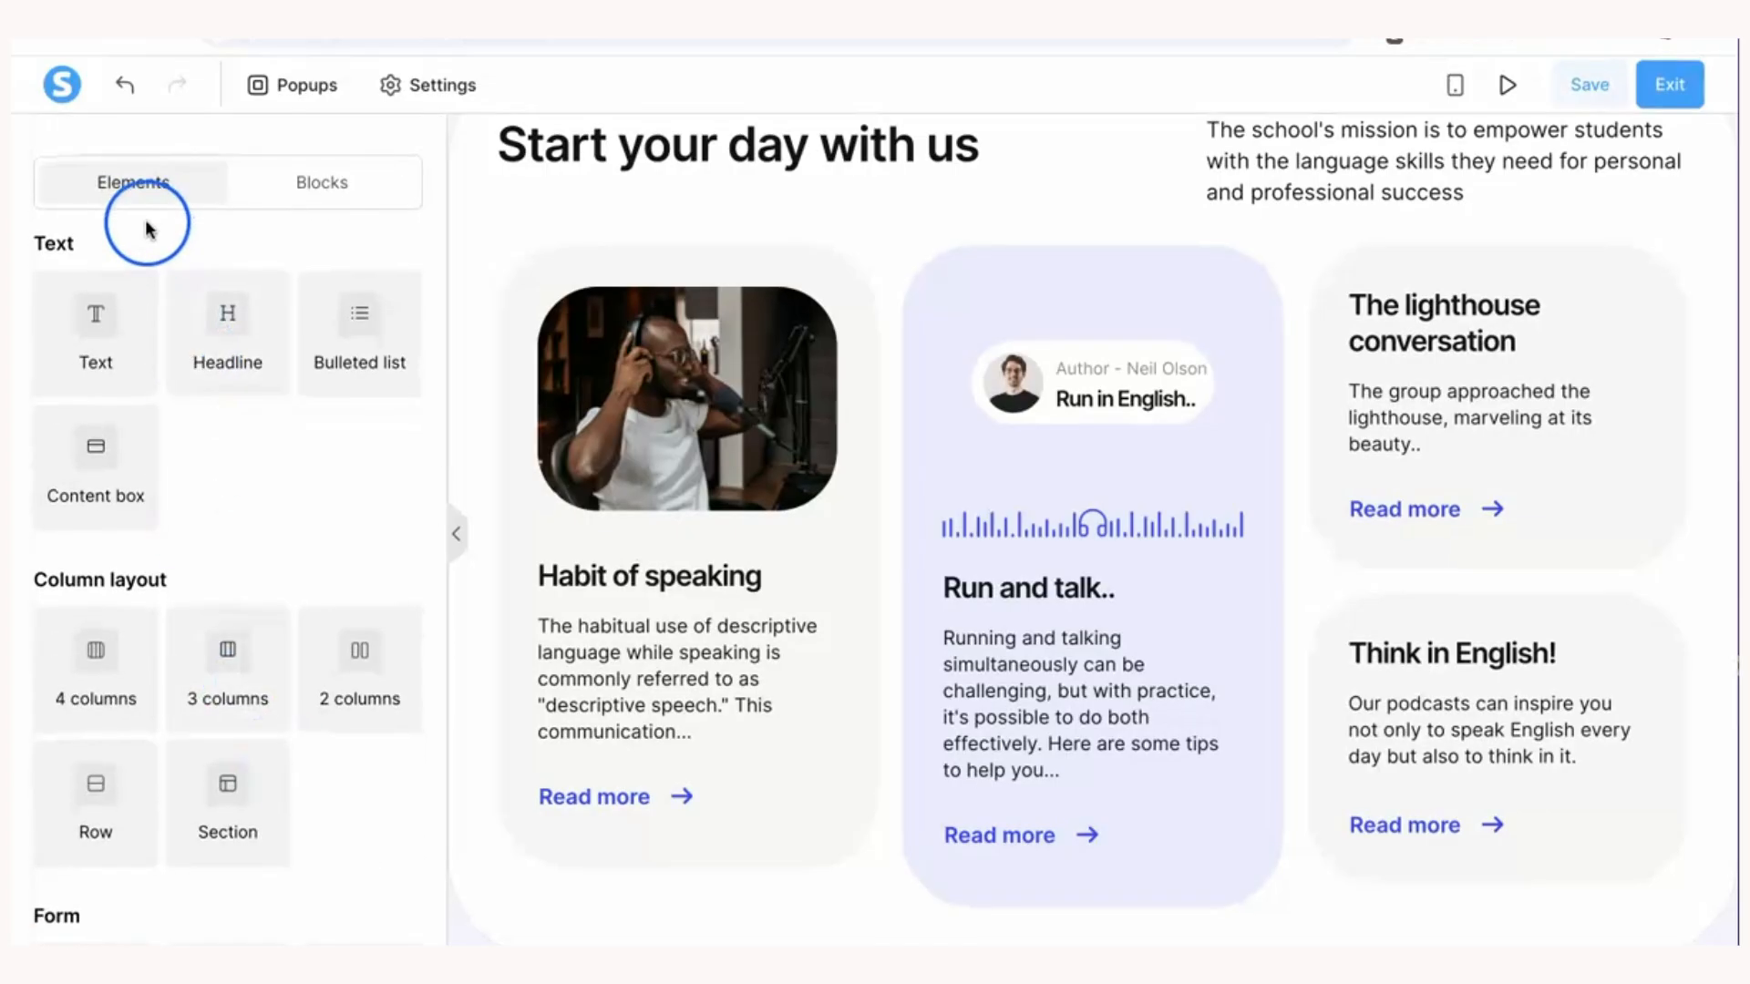
- Add the "Logo, text in columns, social media icons, menu" page footer from the ready-made blocks
{"action": "left_click", "coordinate": [338, 189]}
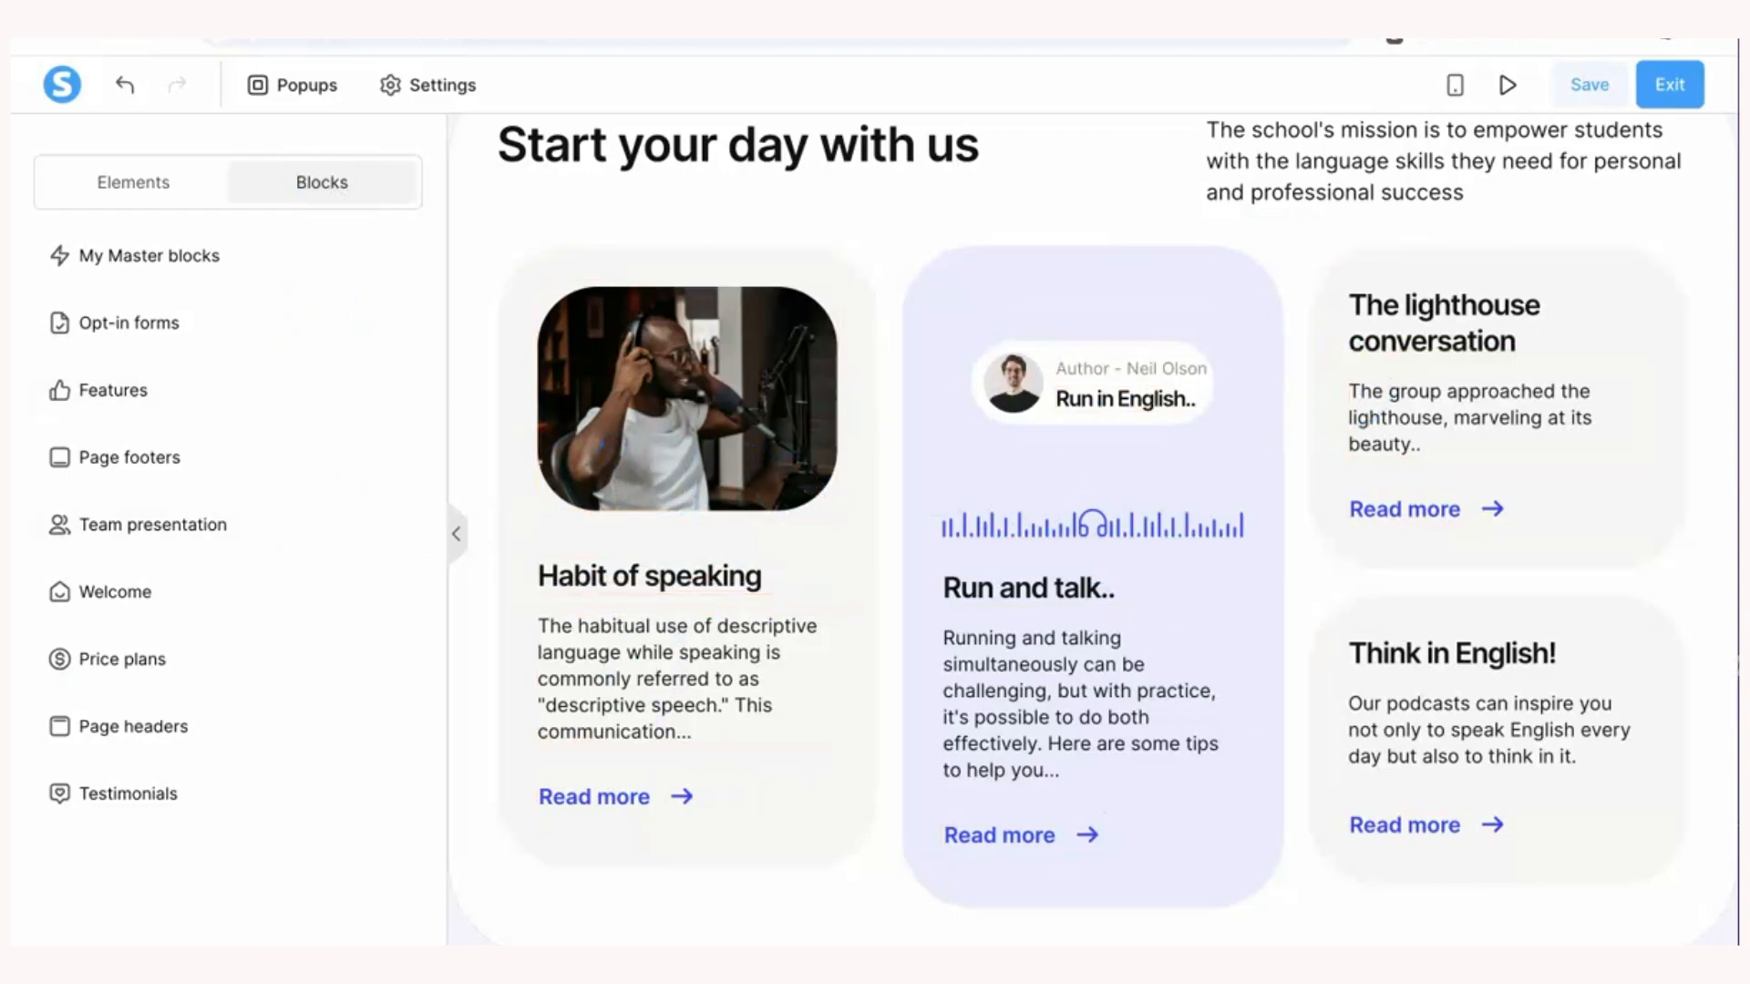
{"action": "scroll", "coordinate": [812, 840], "scroll_direction": "down", "scroll_amount": 10}
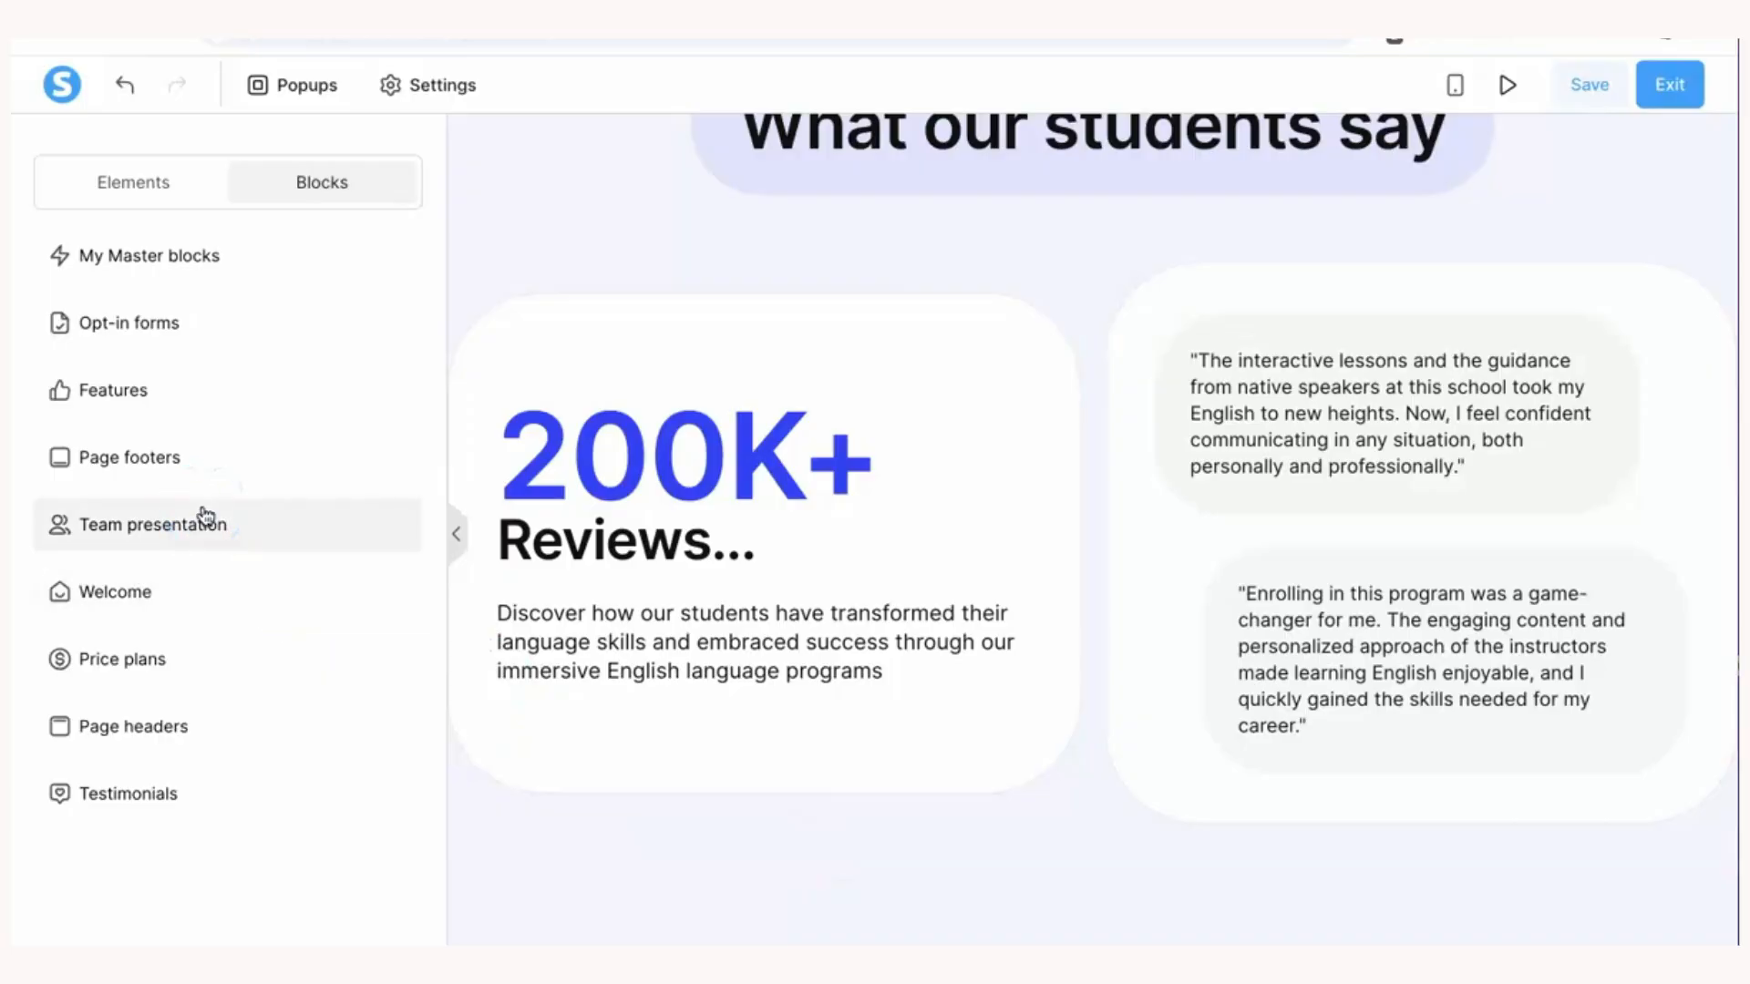
{"action": "left_click", "coordinate": [166, 467]}
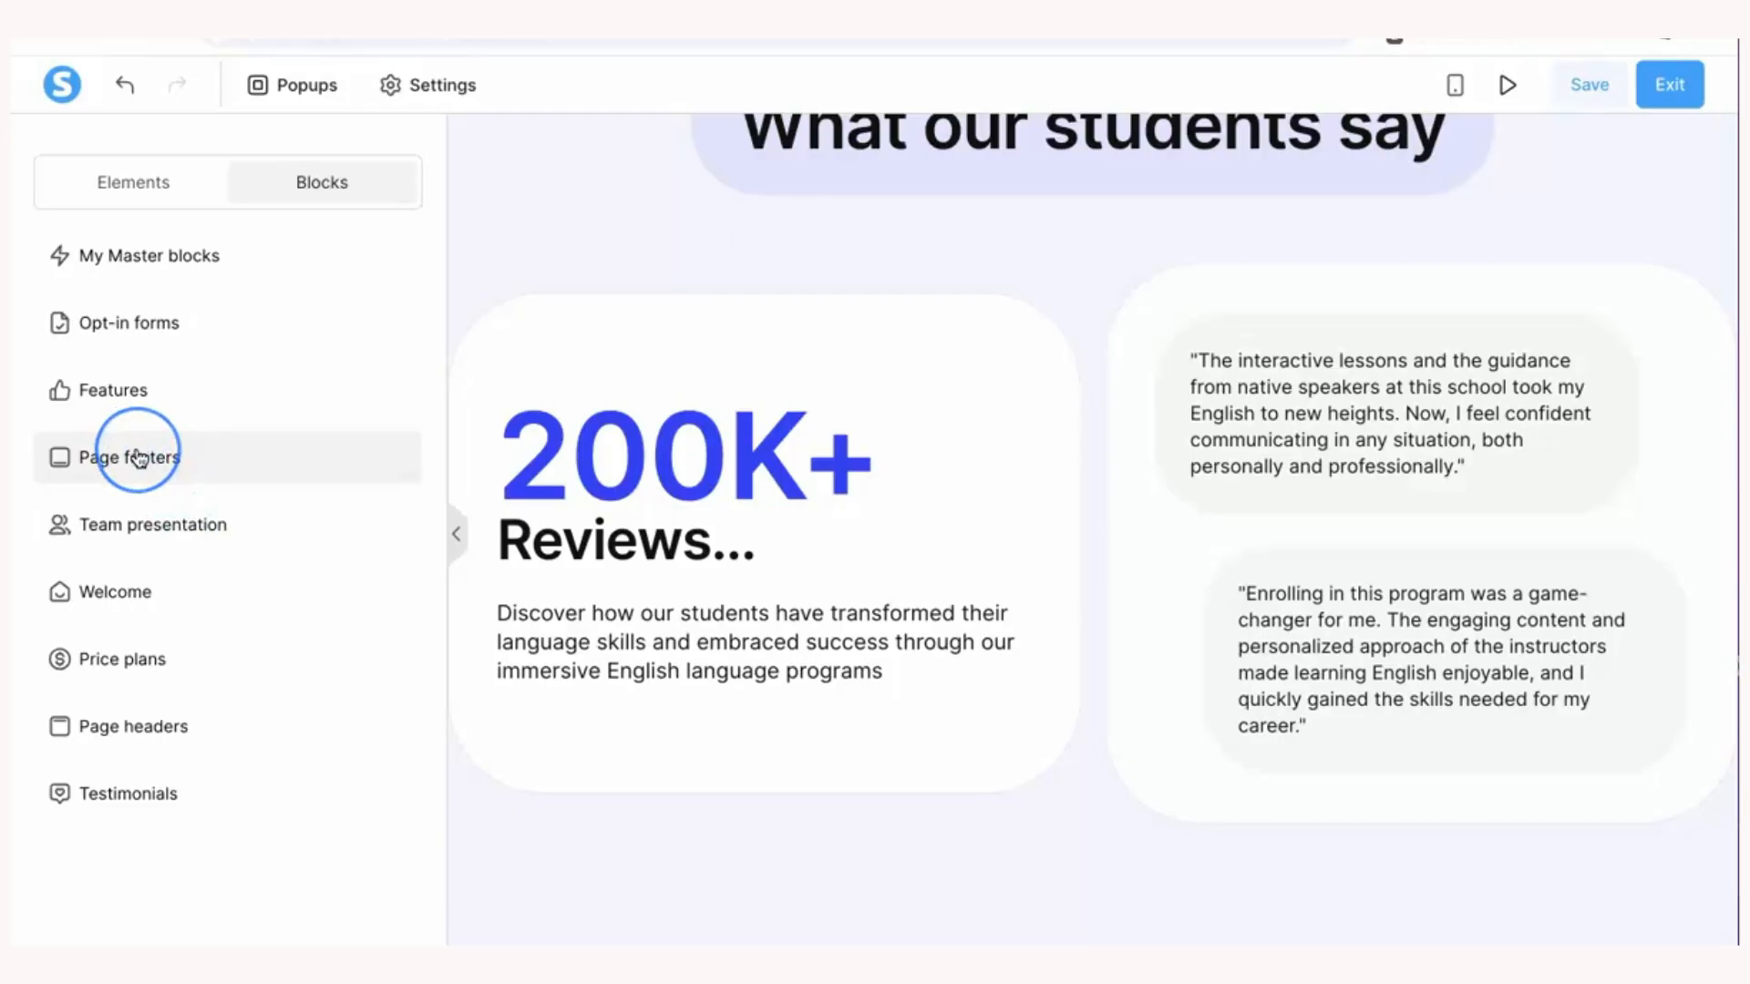
{"action": "left_click", "coordinate": [136, 462]}
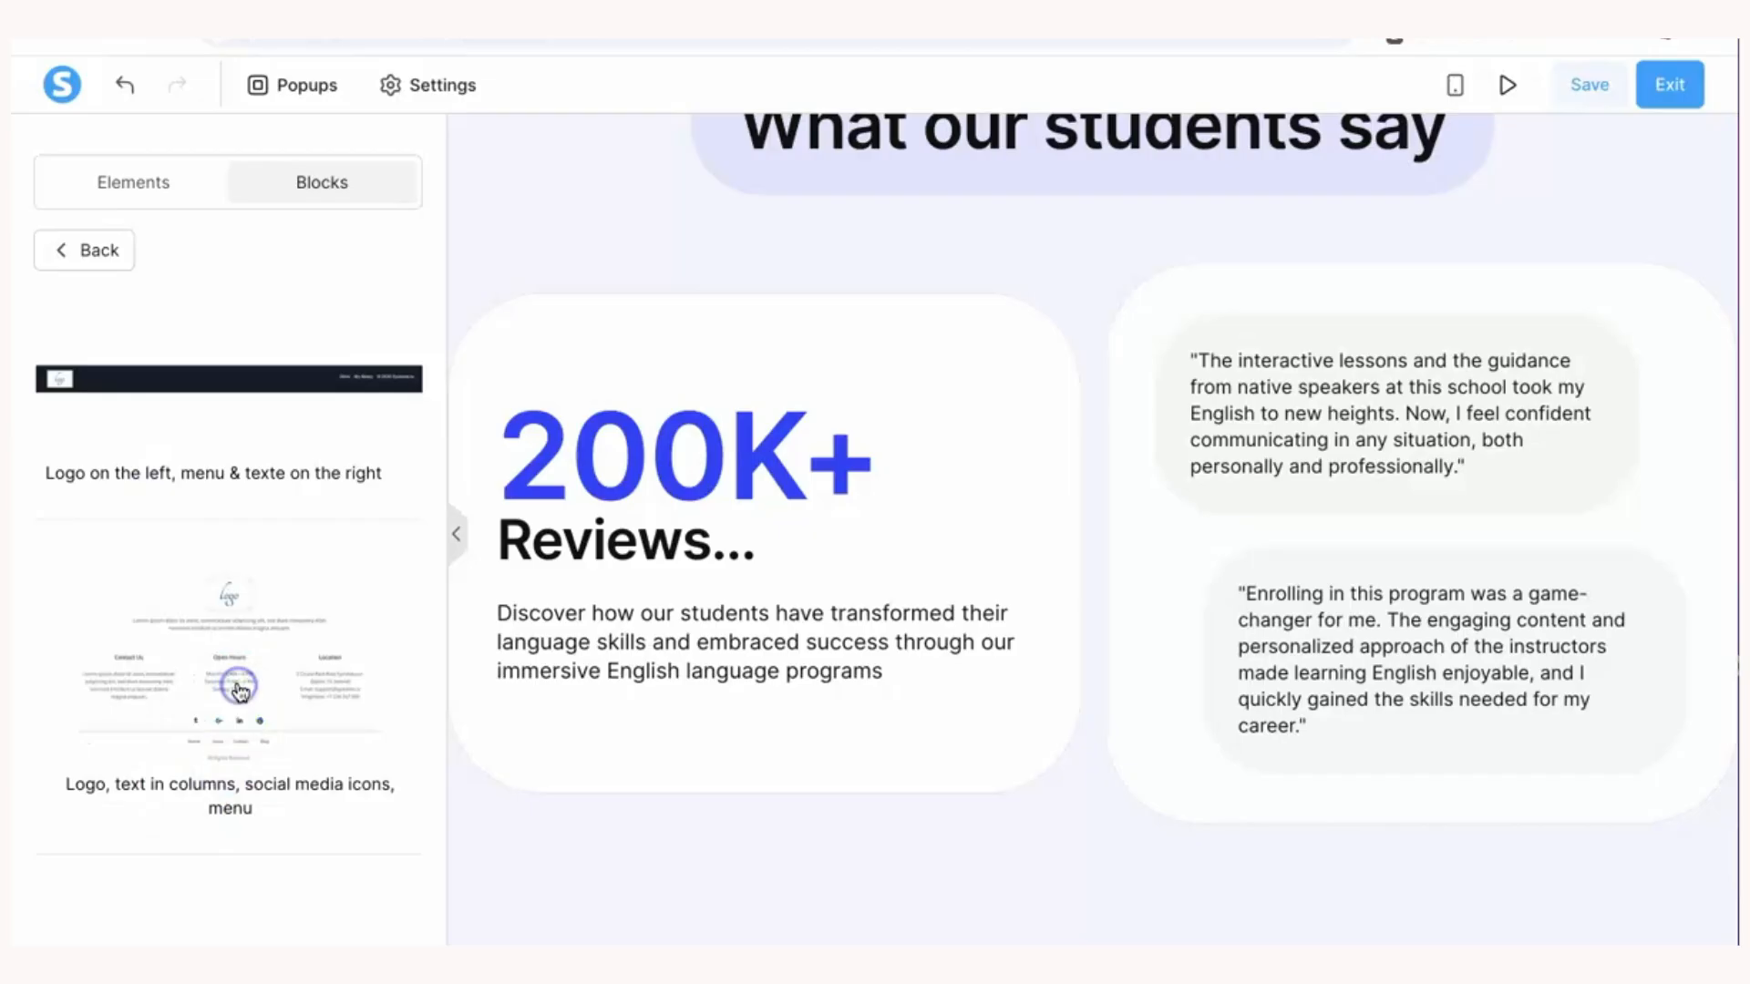
{"action": "left_click", "coordinate": [240, 692]}
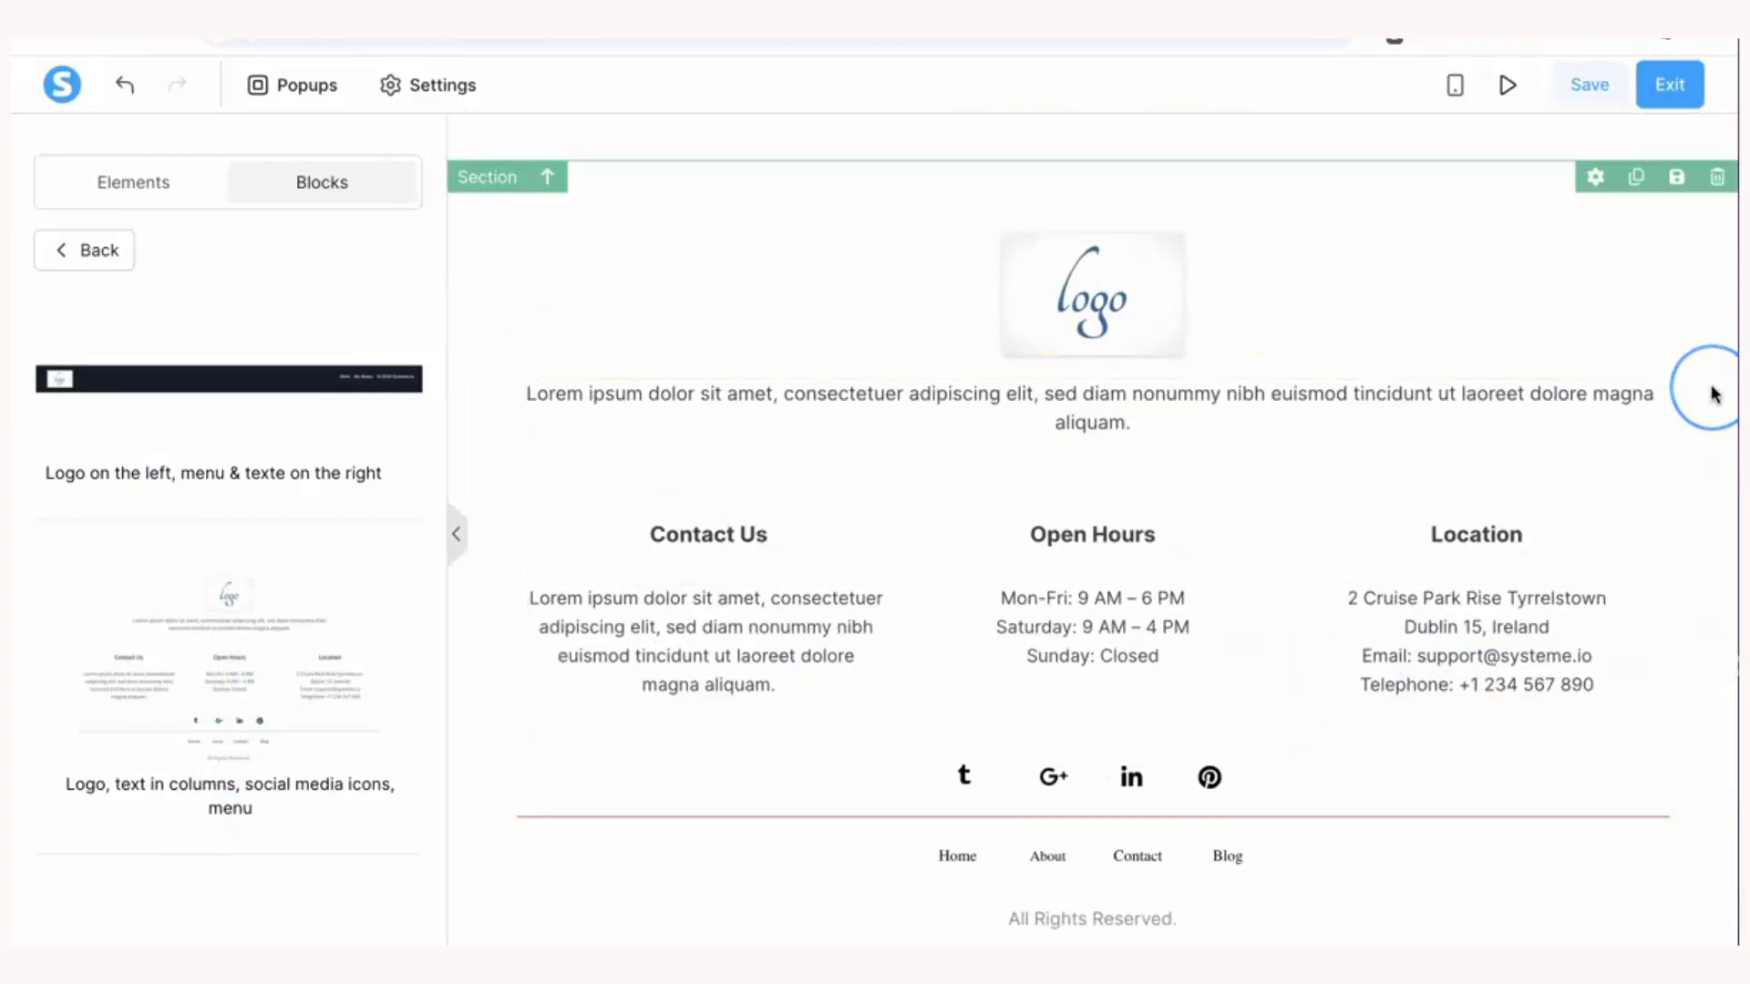
- Delete the added footer section with the logo and contact columns, and return to the page elements
{"action": "left_click", "coordinate": [1717, 184]}
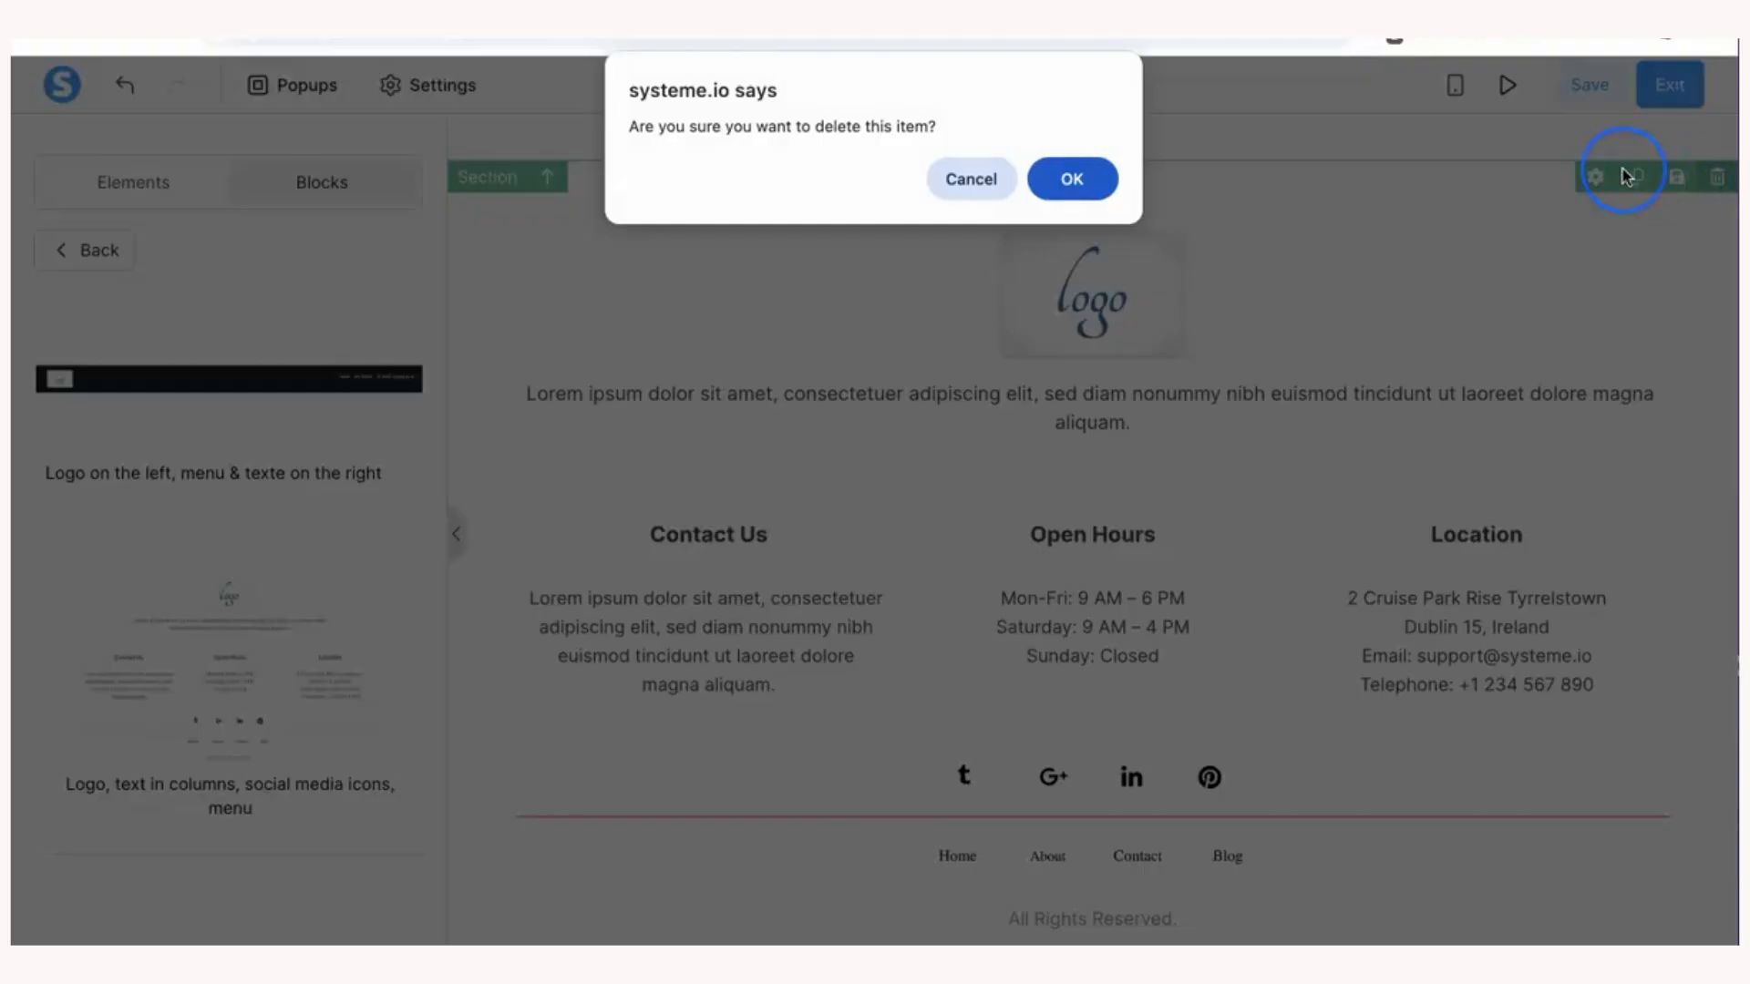
{"action": "left_click", "coordinate": [1061, 182]}
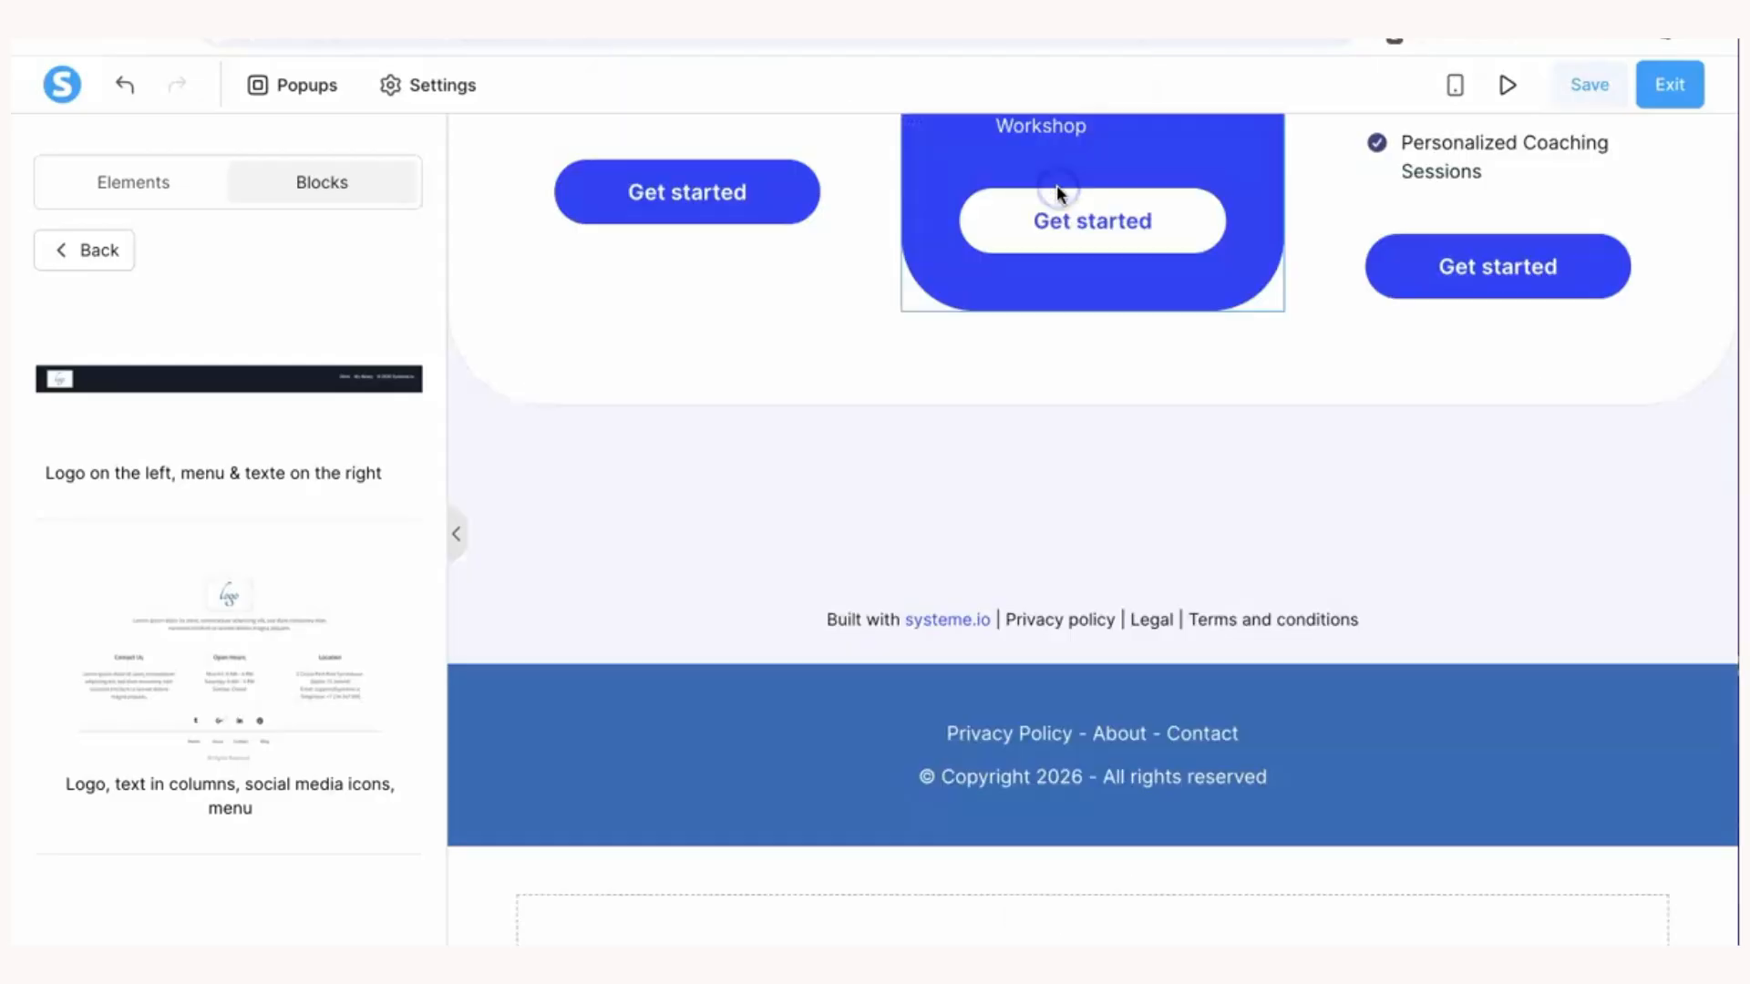
{"action": "left_click", "coordinate": [156, 189]}
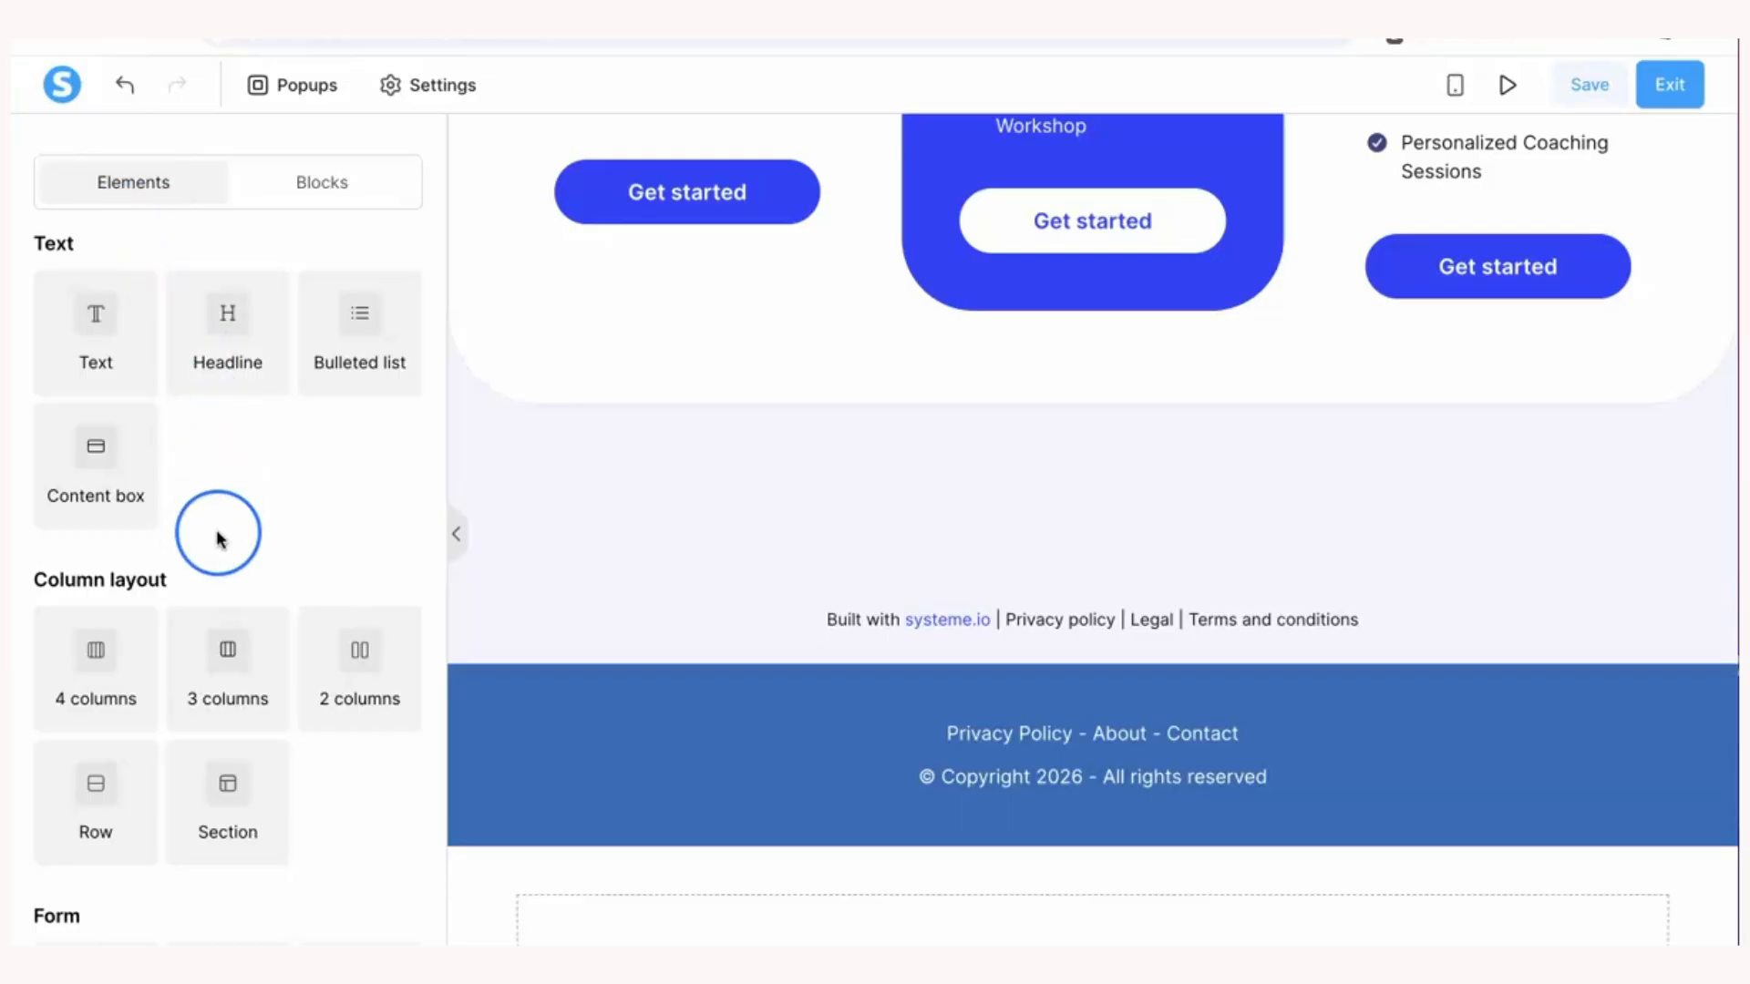
- Go back up to the student reviews, check the page's mobile version, and return to the desktop version
{"action": "scroll", "coordinate": [219, 538], "scroll_direction": "down", "scroll_amount": 1}
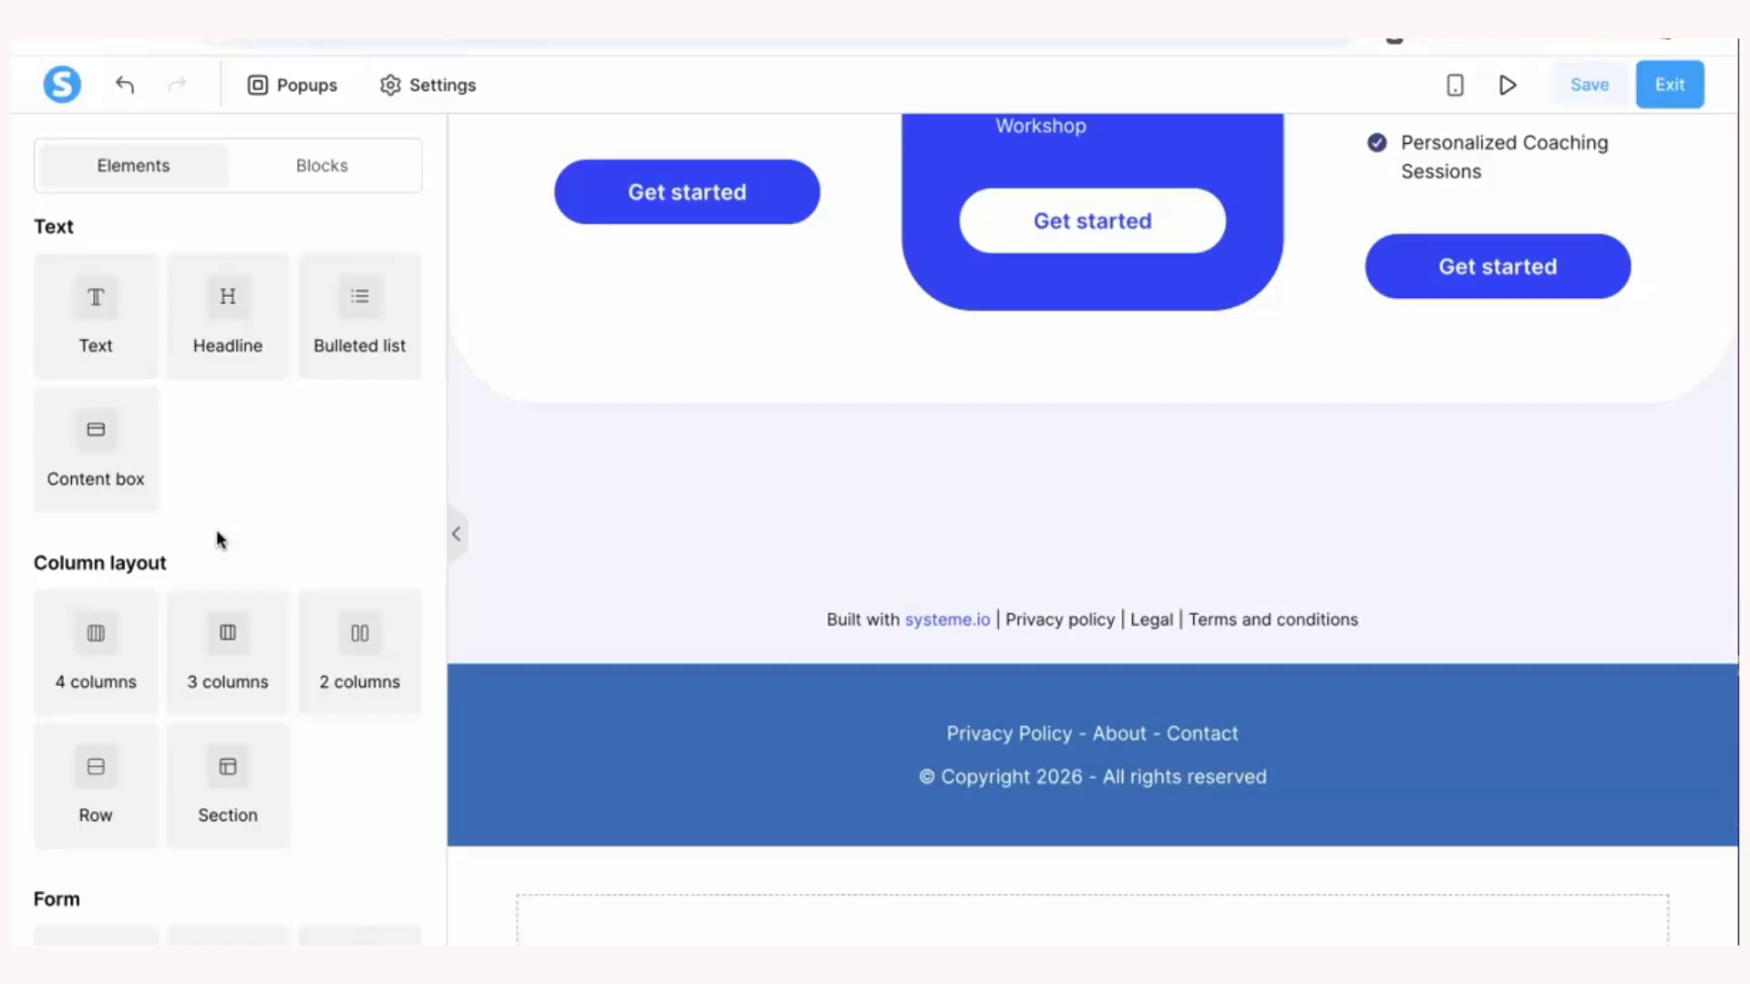
{"action": "scroll", "coordinate": [588, 591], "scroll_direction": "up", "scroll_amount": 4}
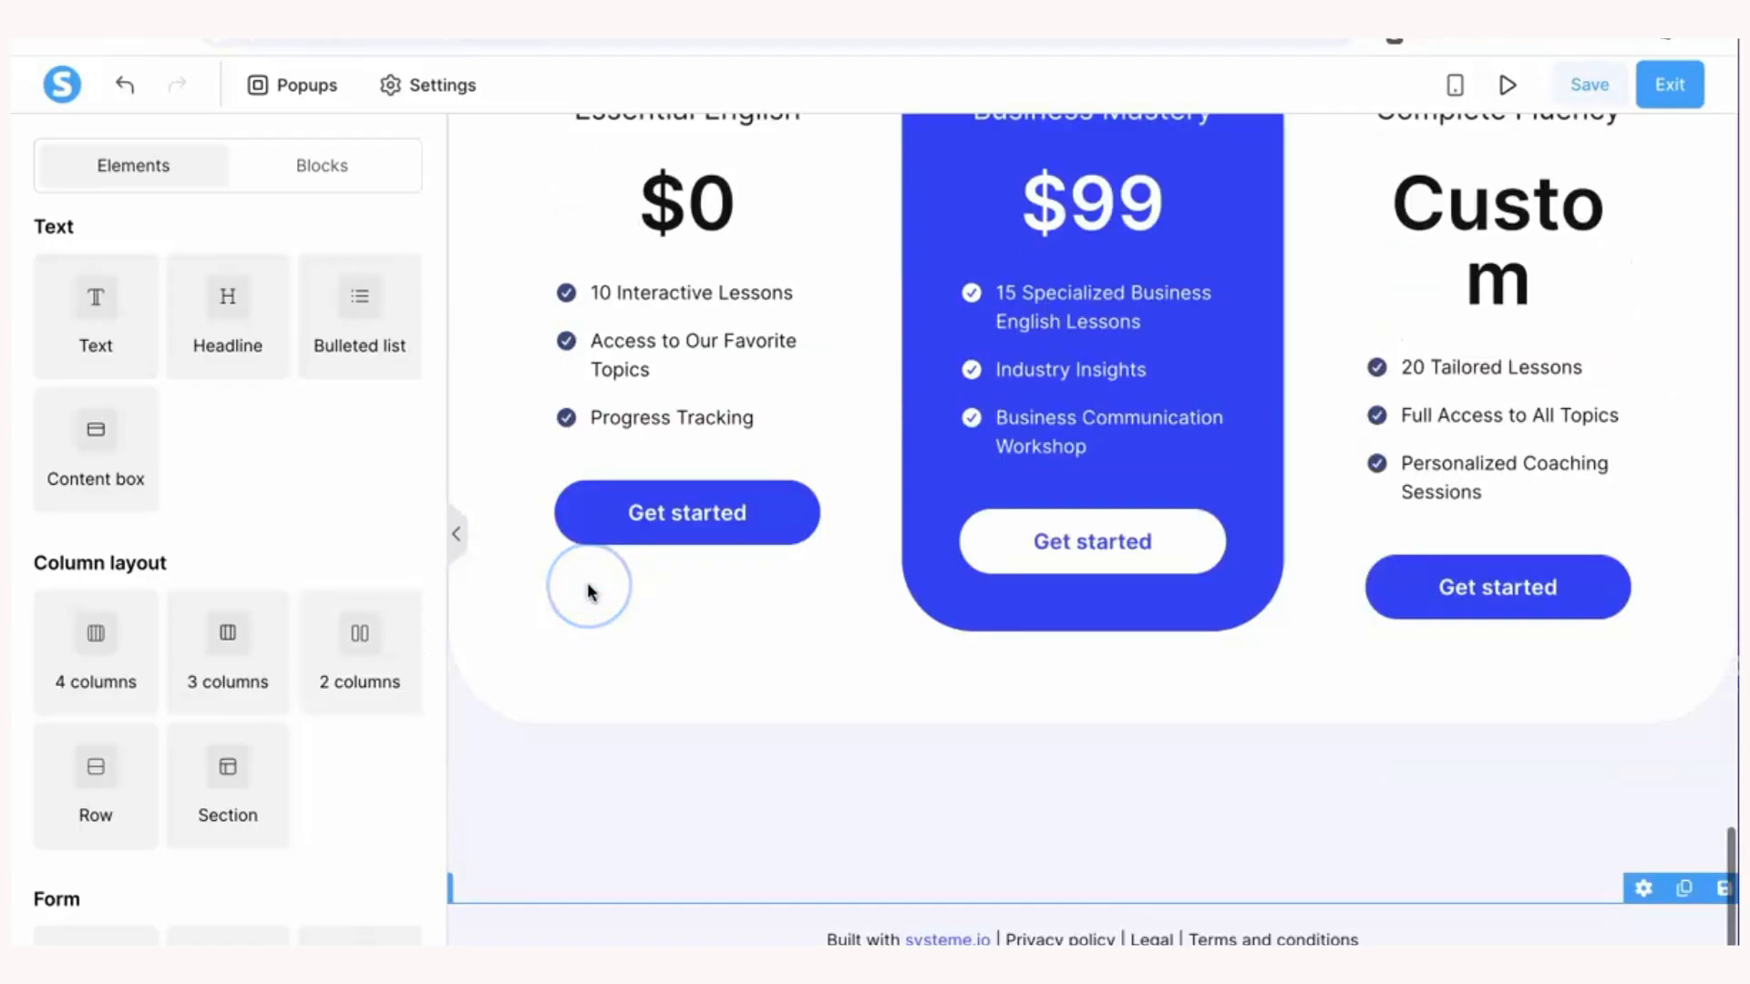
{"action": "scroll", "coordinate": [588, 591], "scroll_direction": "up", "scroll_amount": 12}
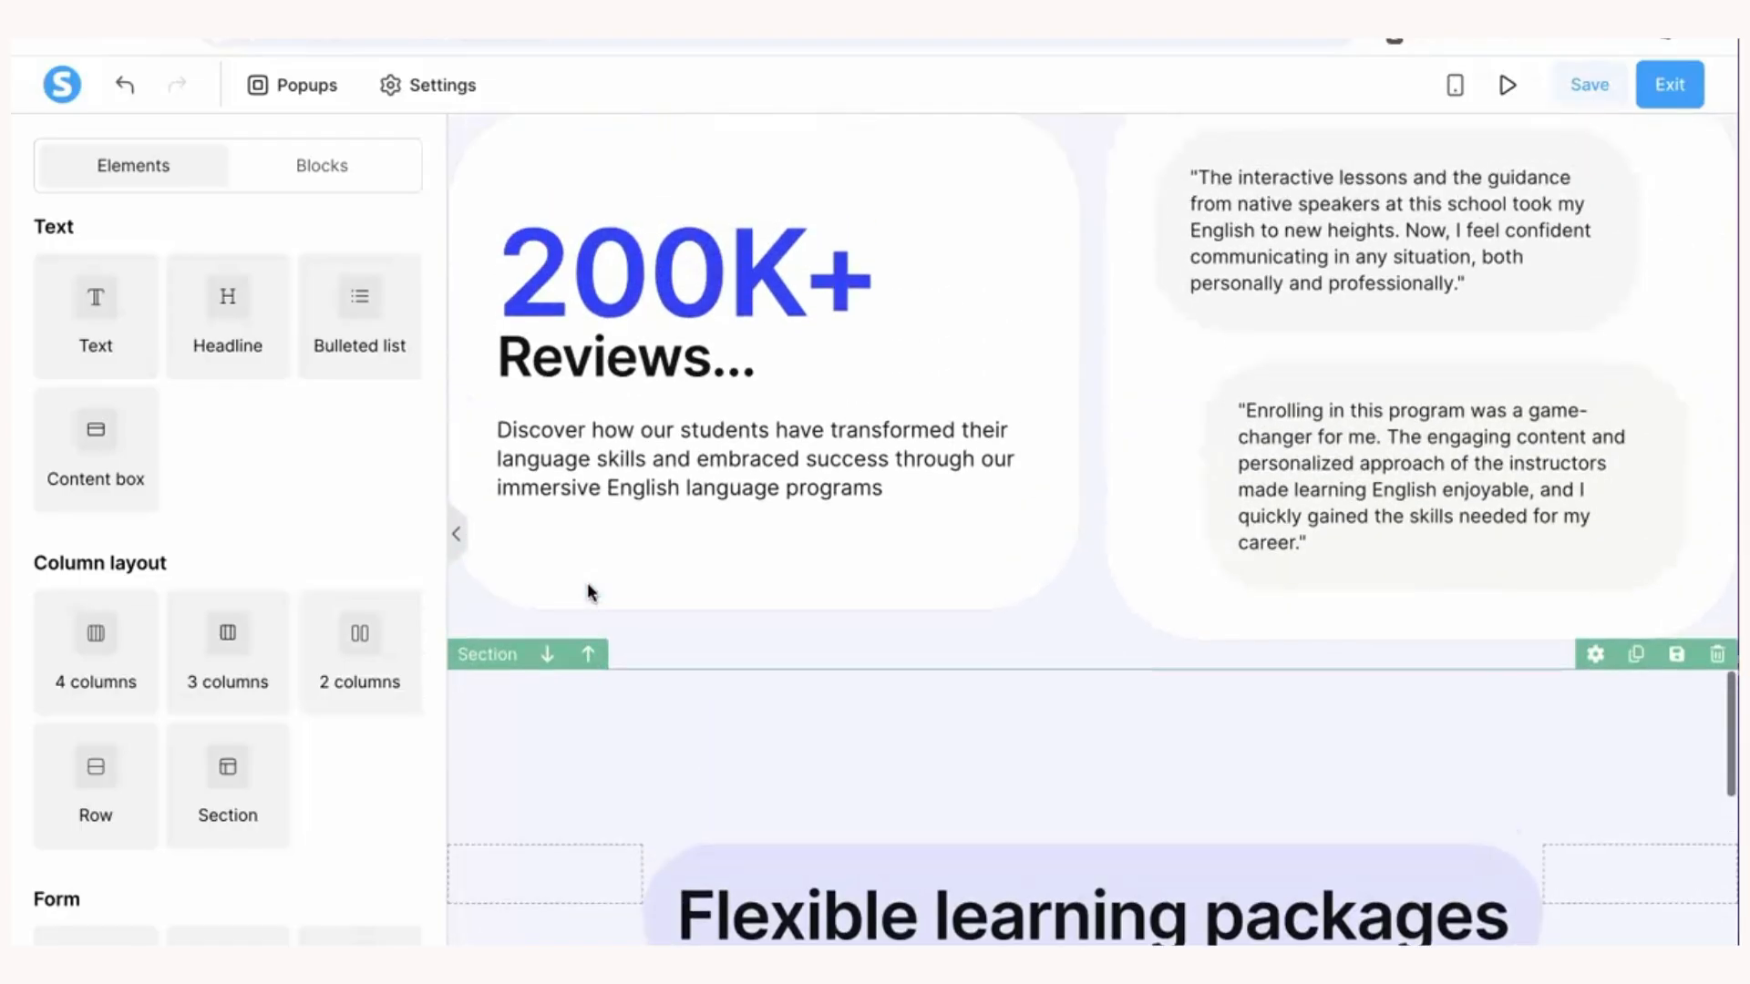
{"action": "scroll", "coordinate": [592, 593], "scroll_direction": "up", "scroll_amount": 1}
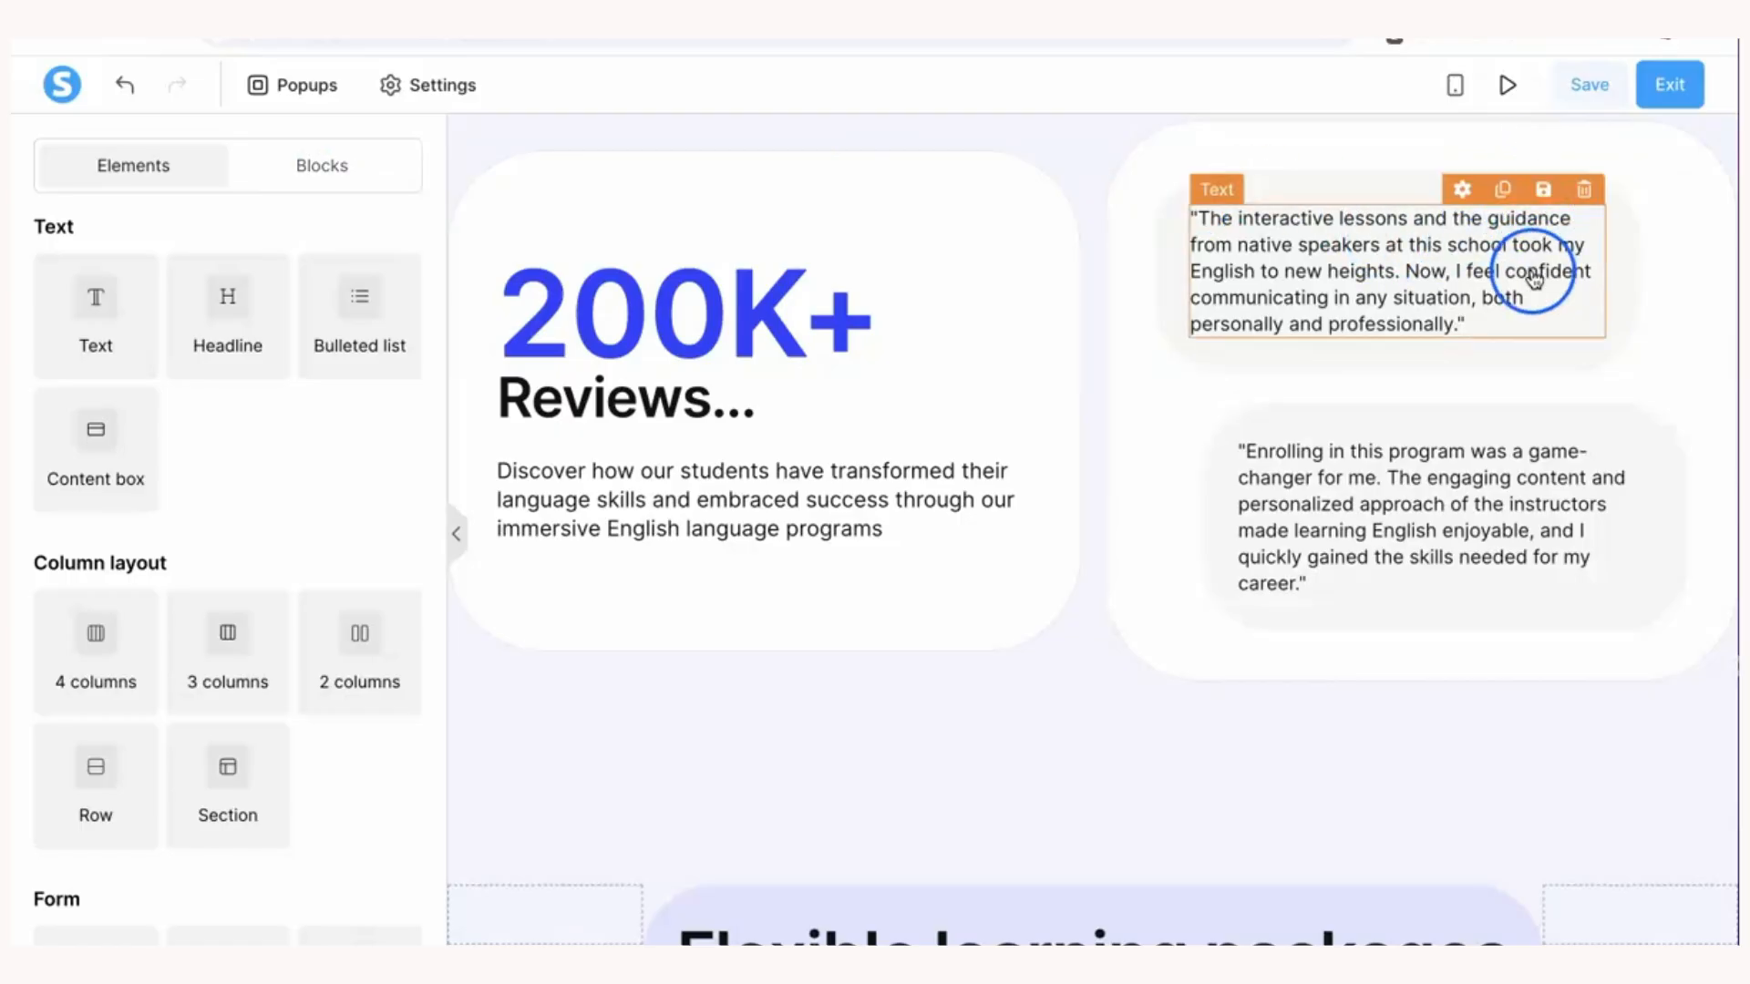
{"action": "left_click", "coordinate": [1498, 232]}
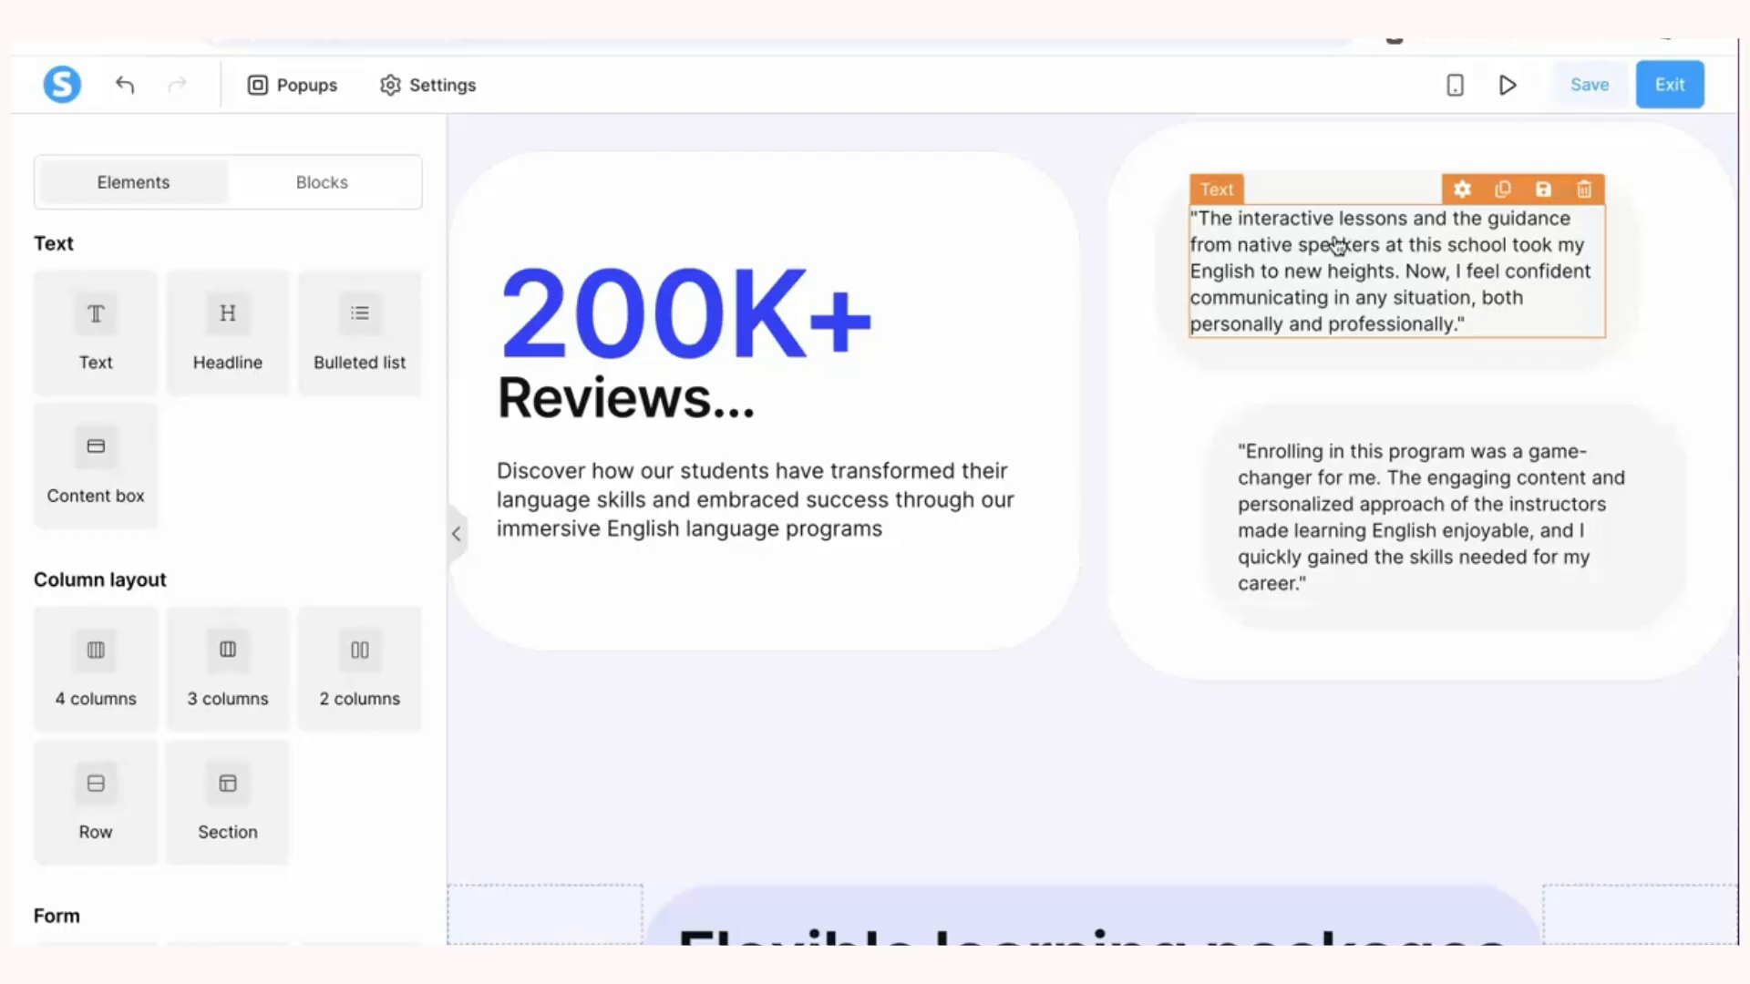
{"action": "left_click", "coordinate": [1456, 88]}
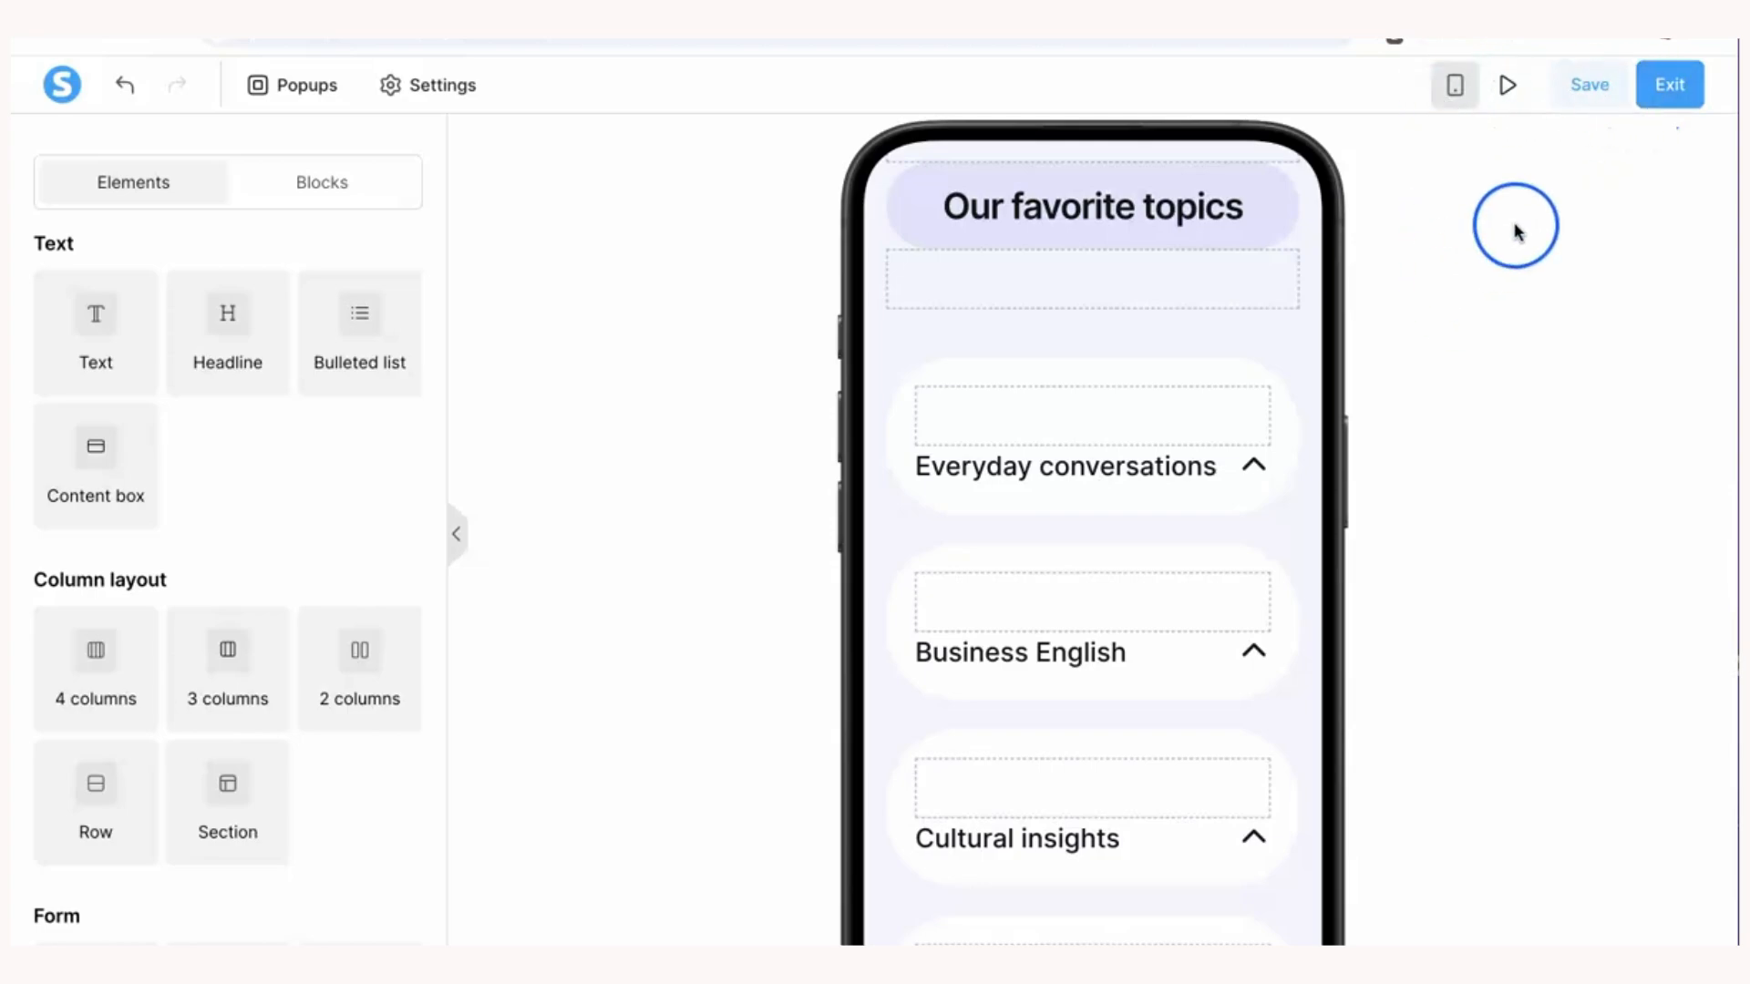
{"action": "left_click", "coordinate": [1465, 95]}
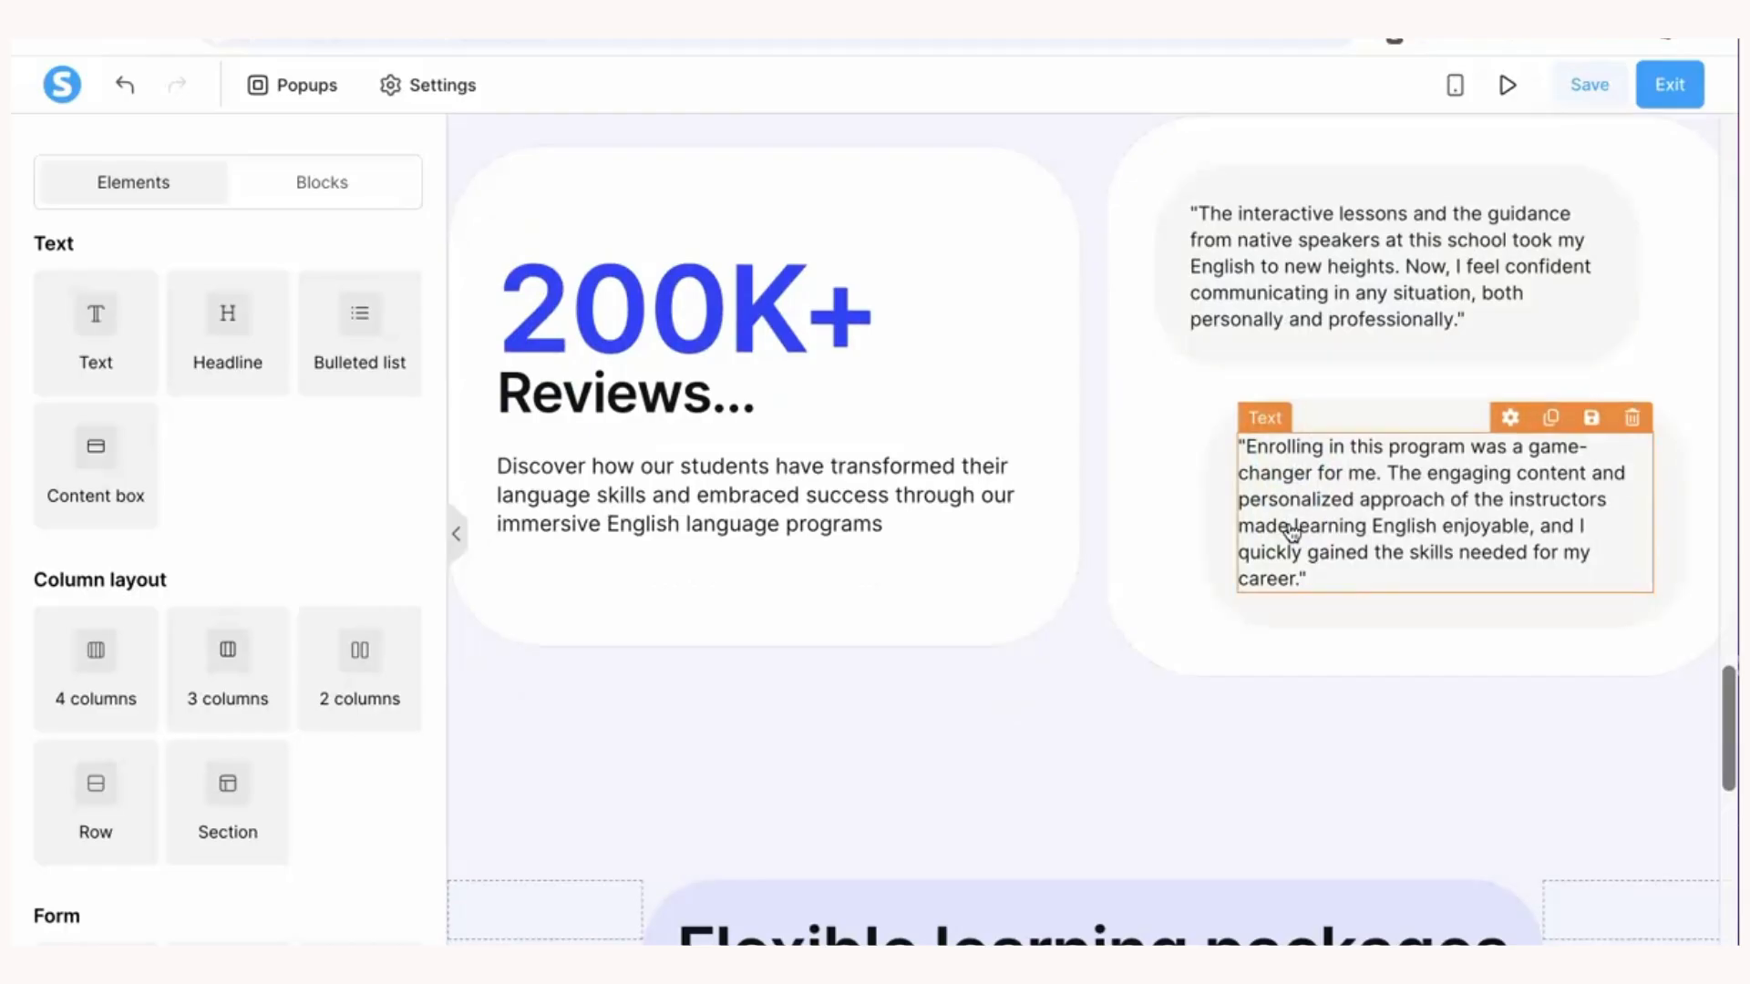
- Preview the landing page from the hero section to "What our students say", and return to the editor
{"action": "left_click", "coordinate": [1258, 526]}
{"action": "scroll", "coordinate": [1255, 528], "scroll_direction": "down", "scroll_amount": 1}
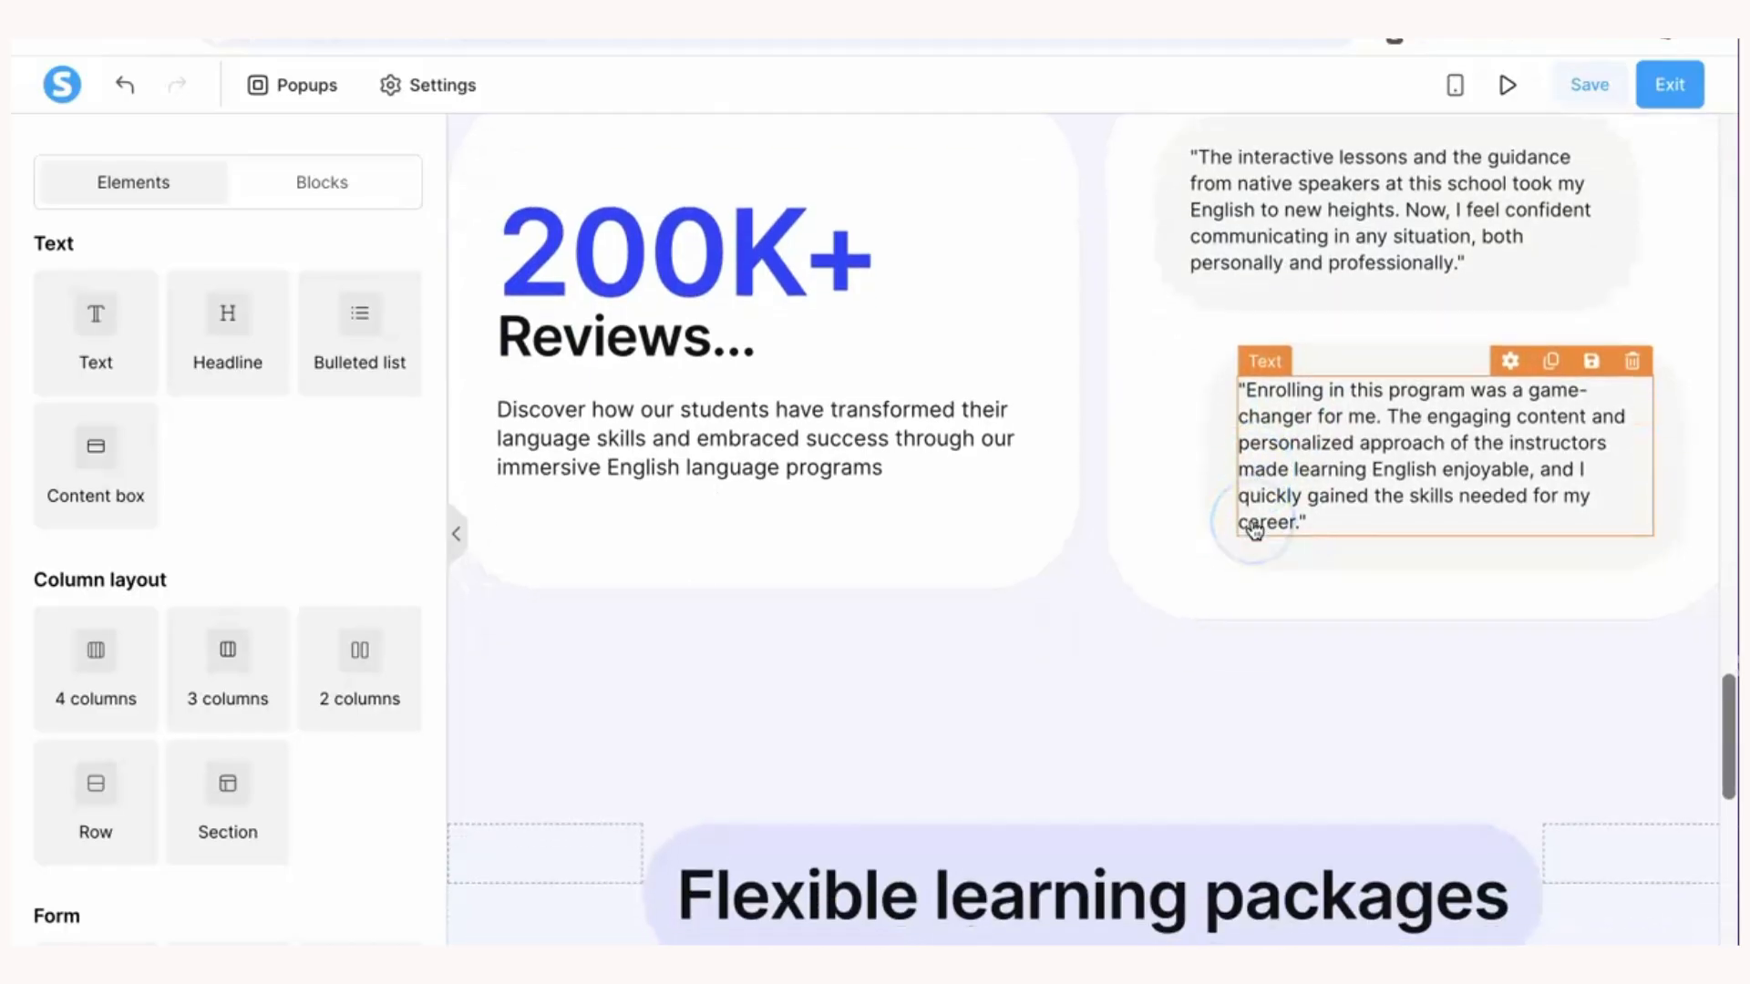
{"action": "scroll", "coordinate": [1255, 529], "scroll_direction": "up", "scroll_amount": 2}
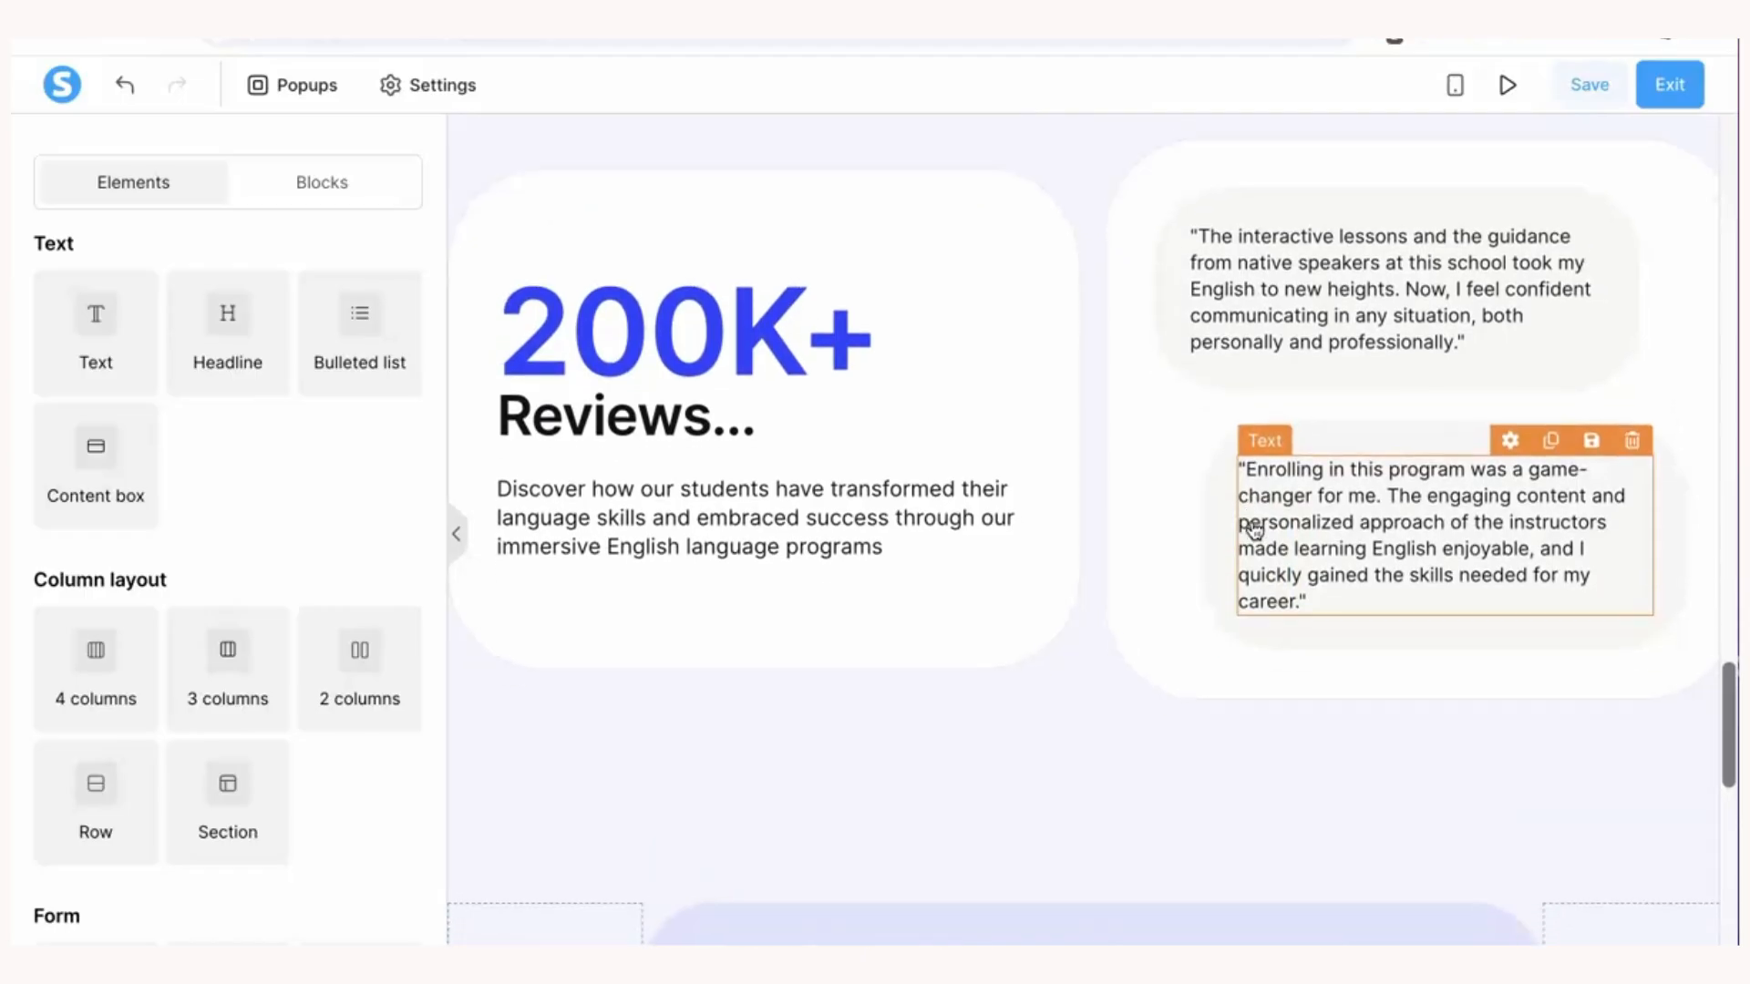
{"action": "scroll", "coordinate": [1255, 529], "scroll_direction": "up", "scroll_amount": 15}
{"action": "scroll", "coordinate": [1255, 532], "scroll_direction": "up", "scroll_amount": 10}
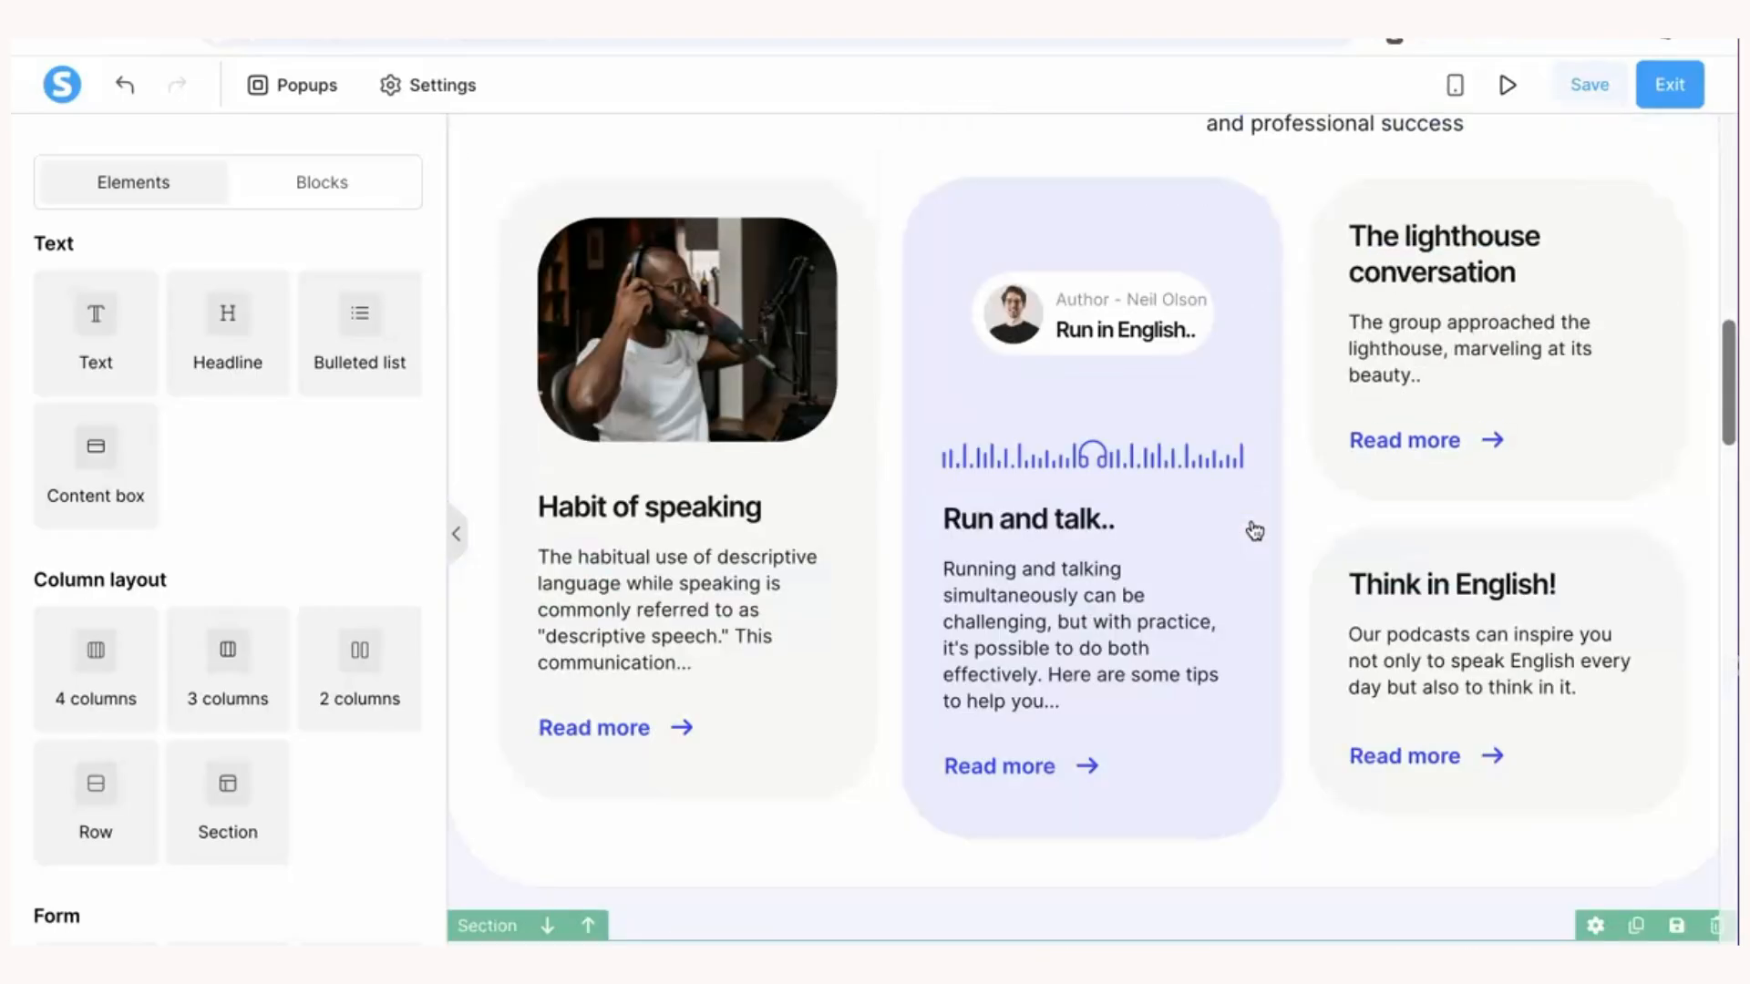
{"action": "left_click", "coordinate": [1512, 87]}
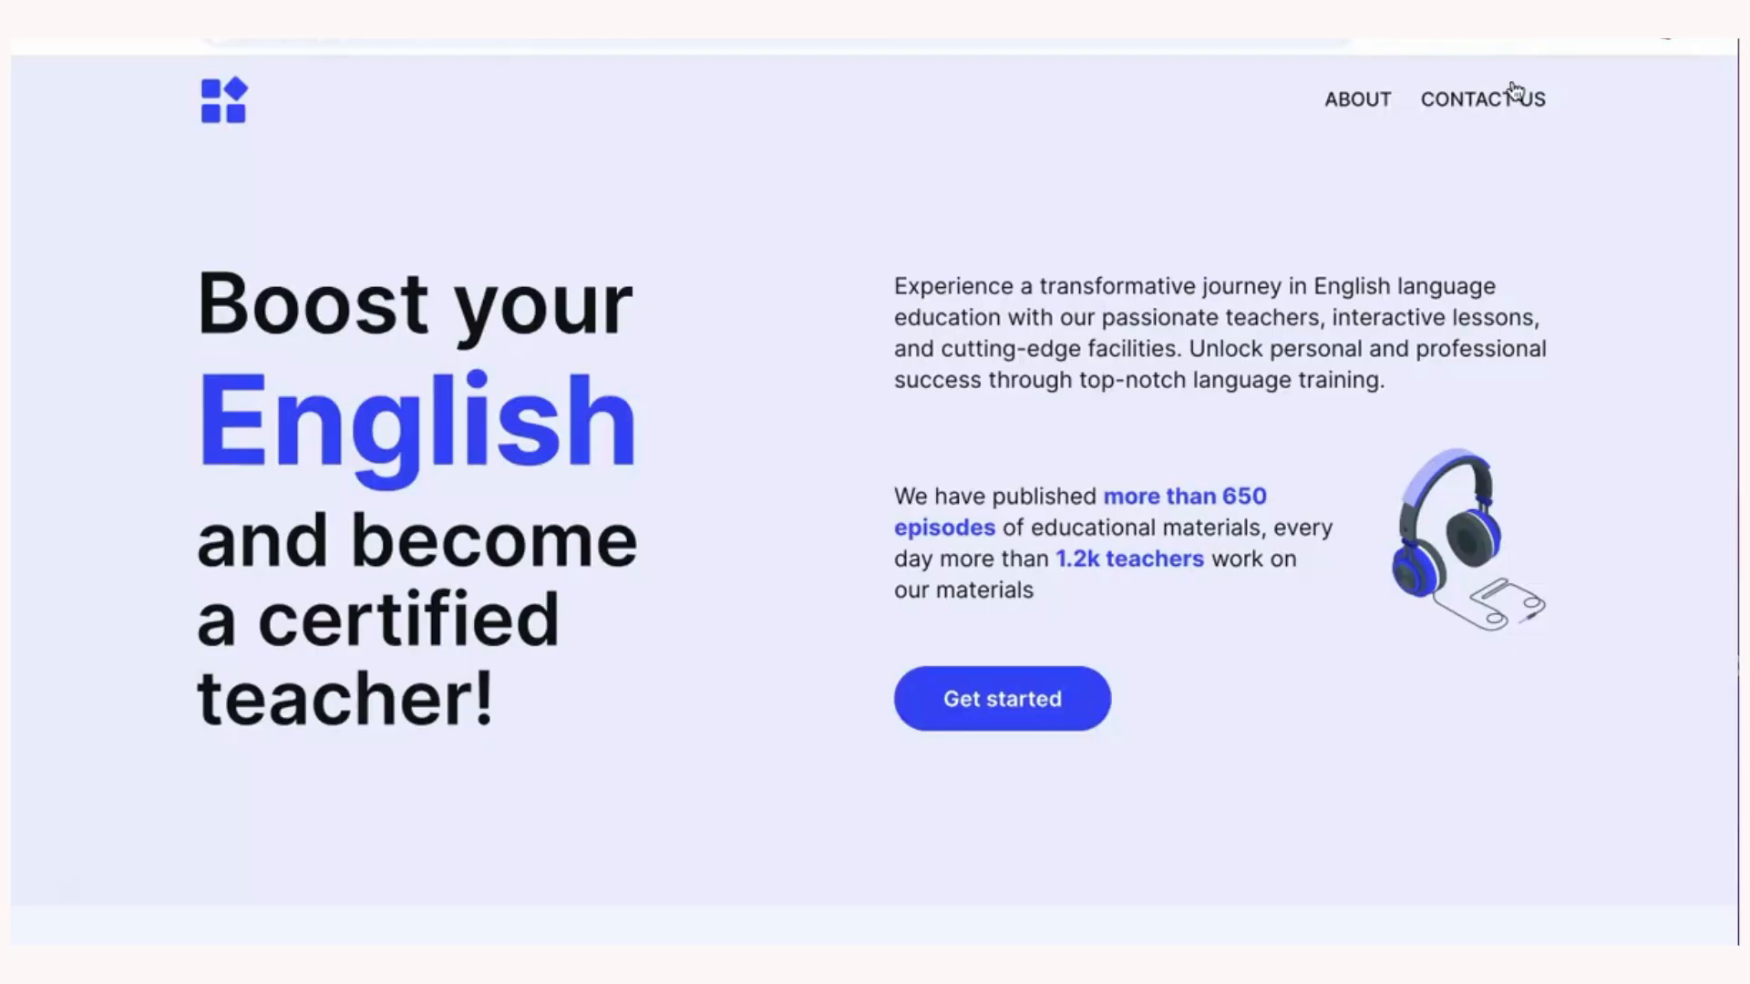
{"action": "scroll", "coordinate": [1418, 420], "scroll_direction": "down", "scroll_amount": 10}
{"action": "scroll", "coordinate": [1418, 426], "scroll_direction": "down", "scroll_amount": 12}
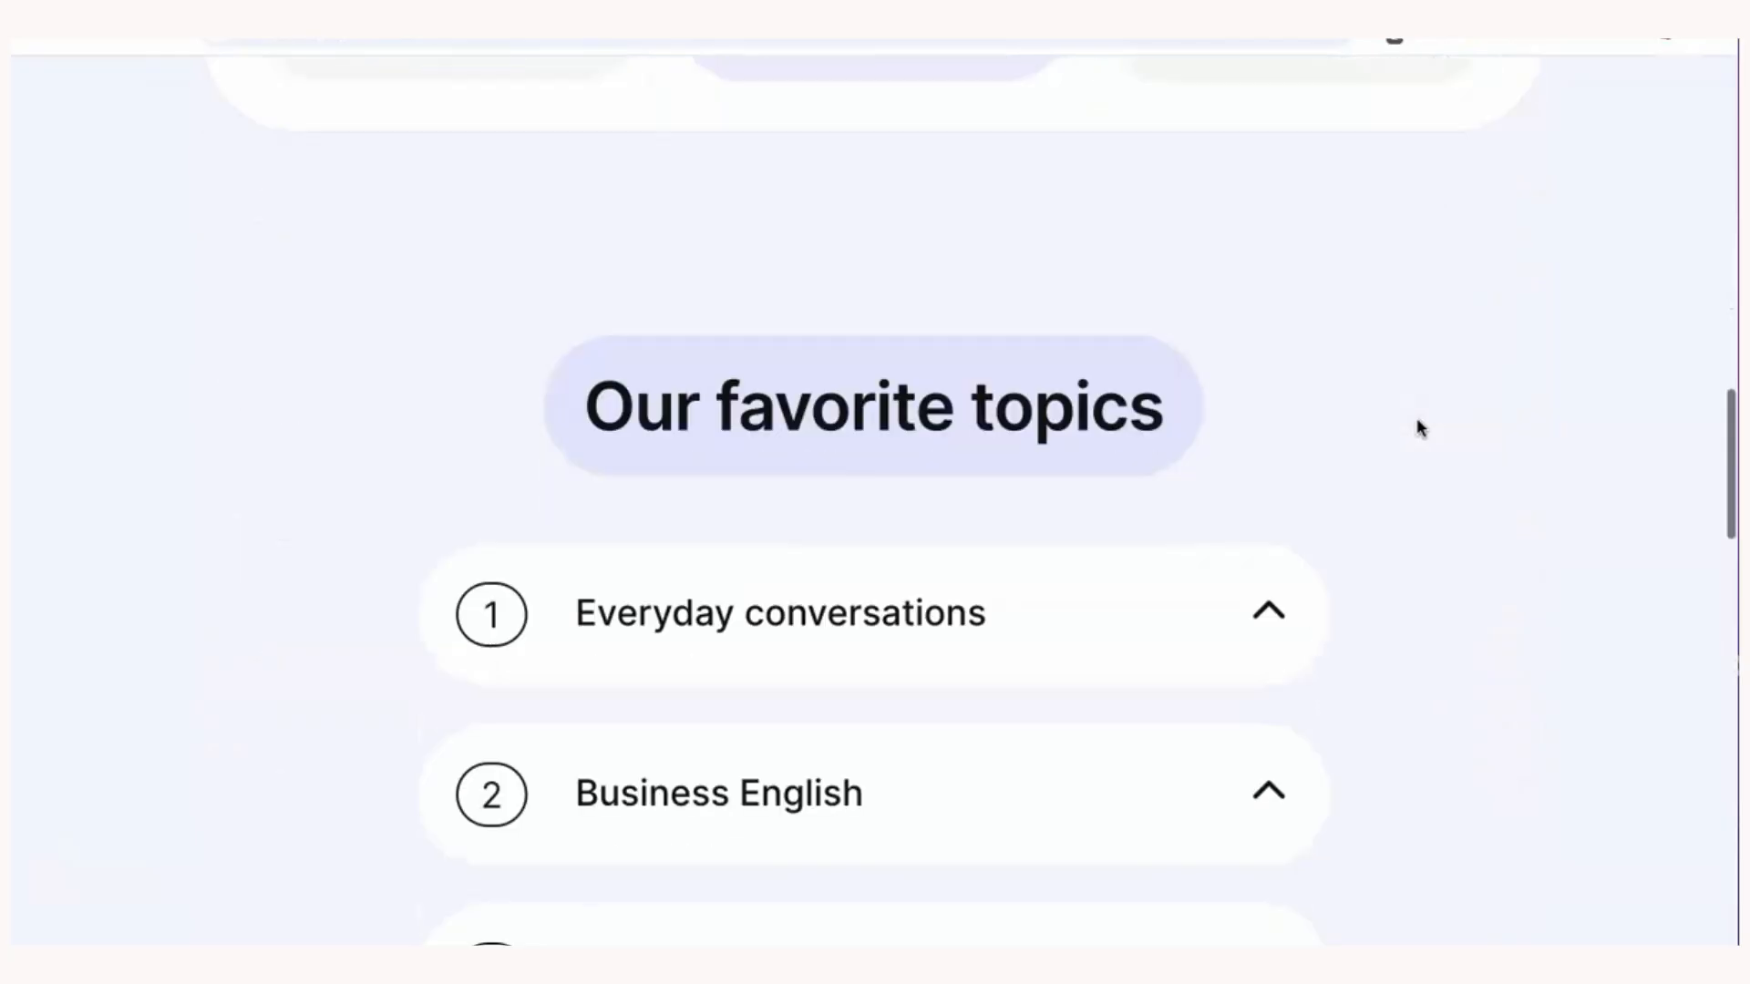
{"action": "scroll", "coordinate": [1418, 427], "scroll_direction": "down", "scroll_amount": 12}
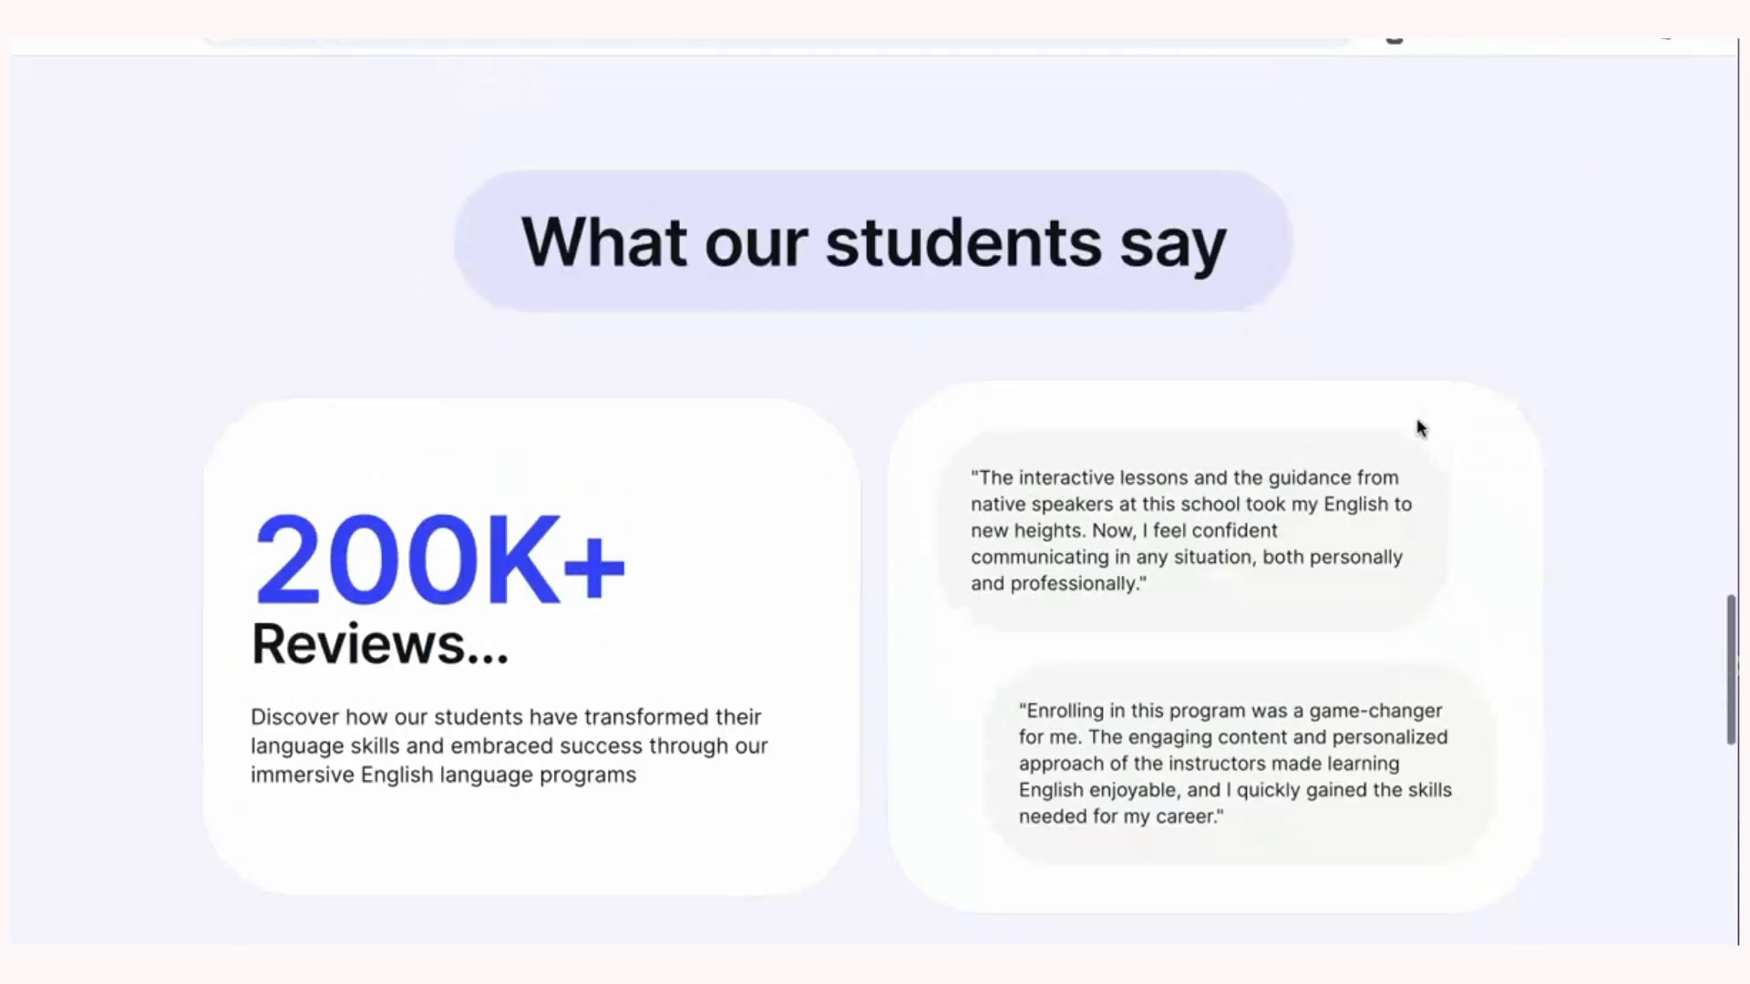
{"action": "scroll", "coordinate": [1418, 426], "scroll_direction": "up", "scroll_amount": 20}
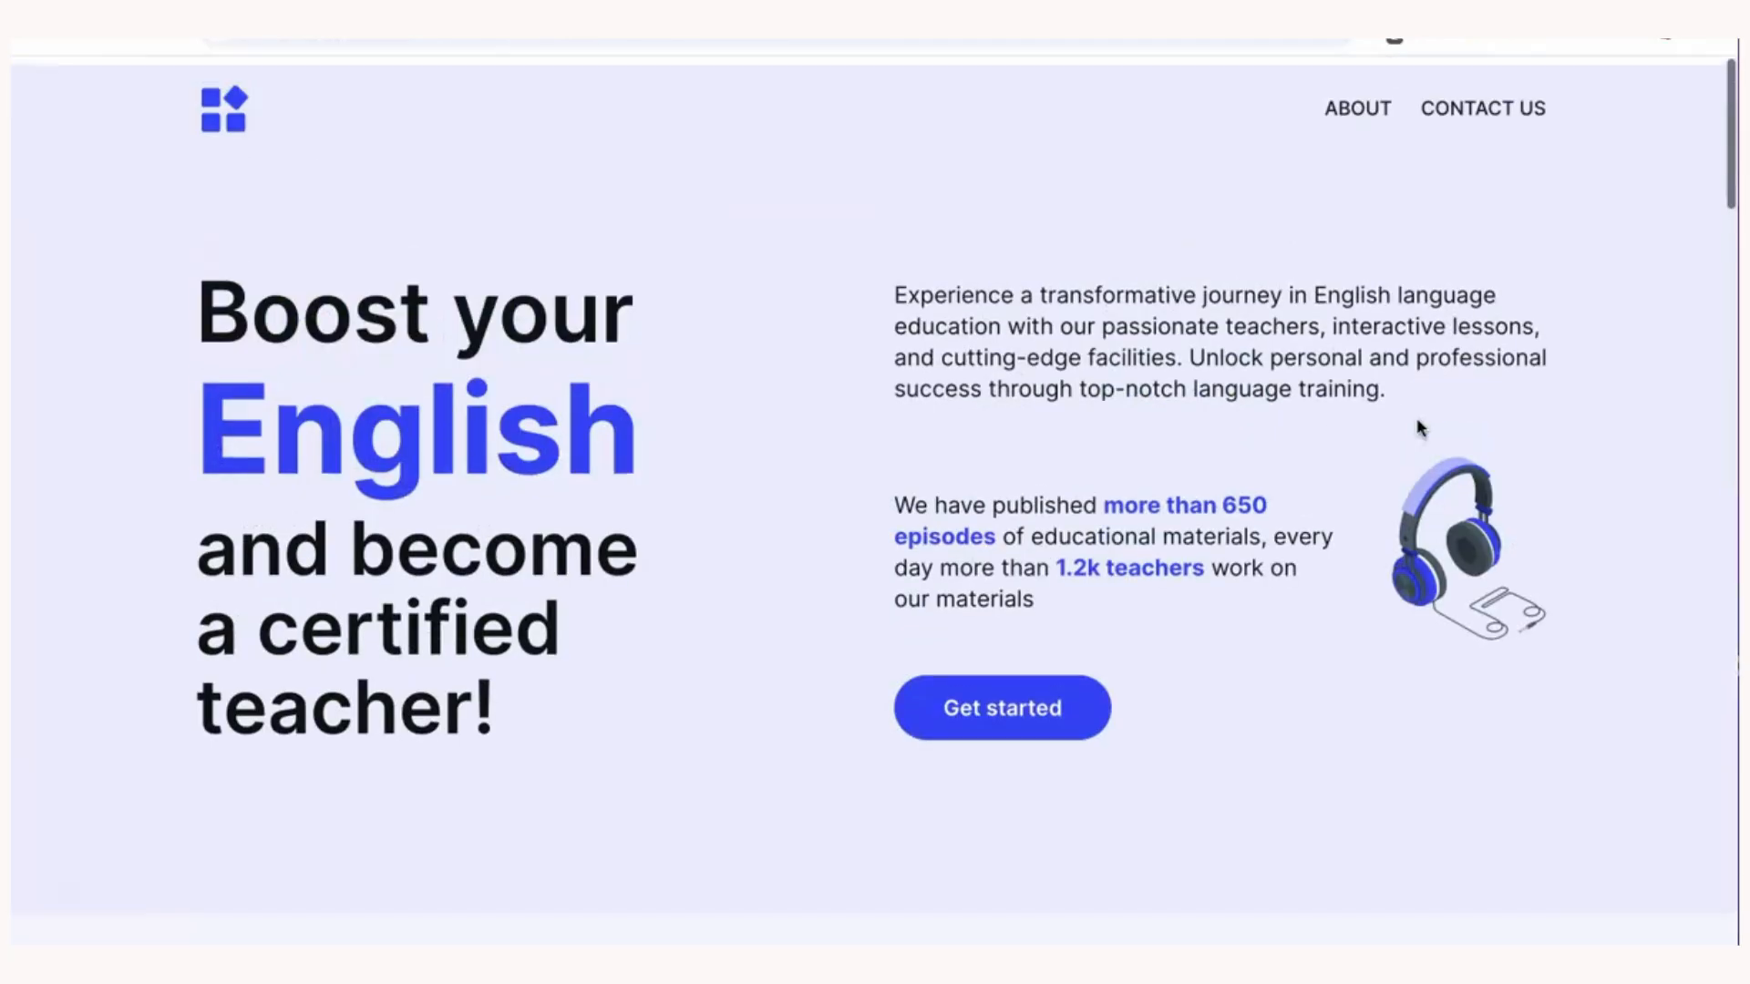
{"action": "left_click", "coordinate": [1418, 406]}
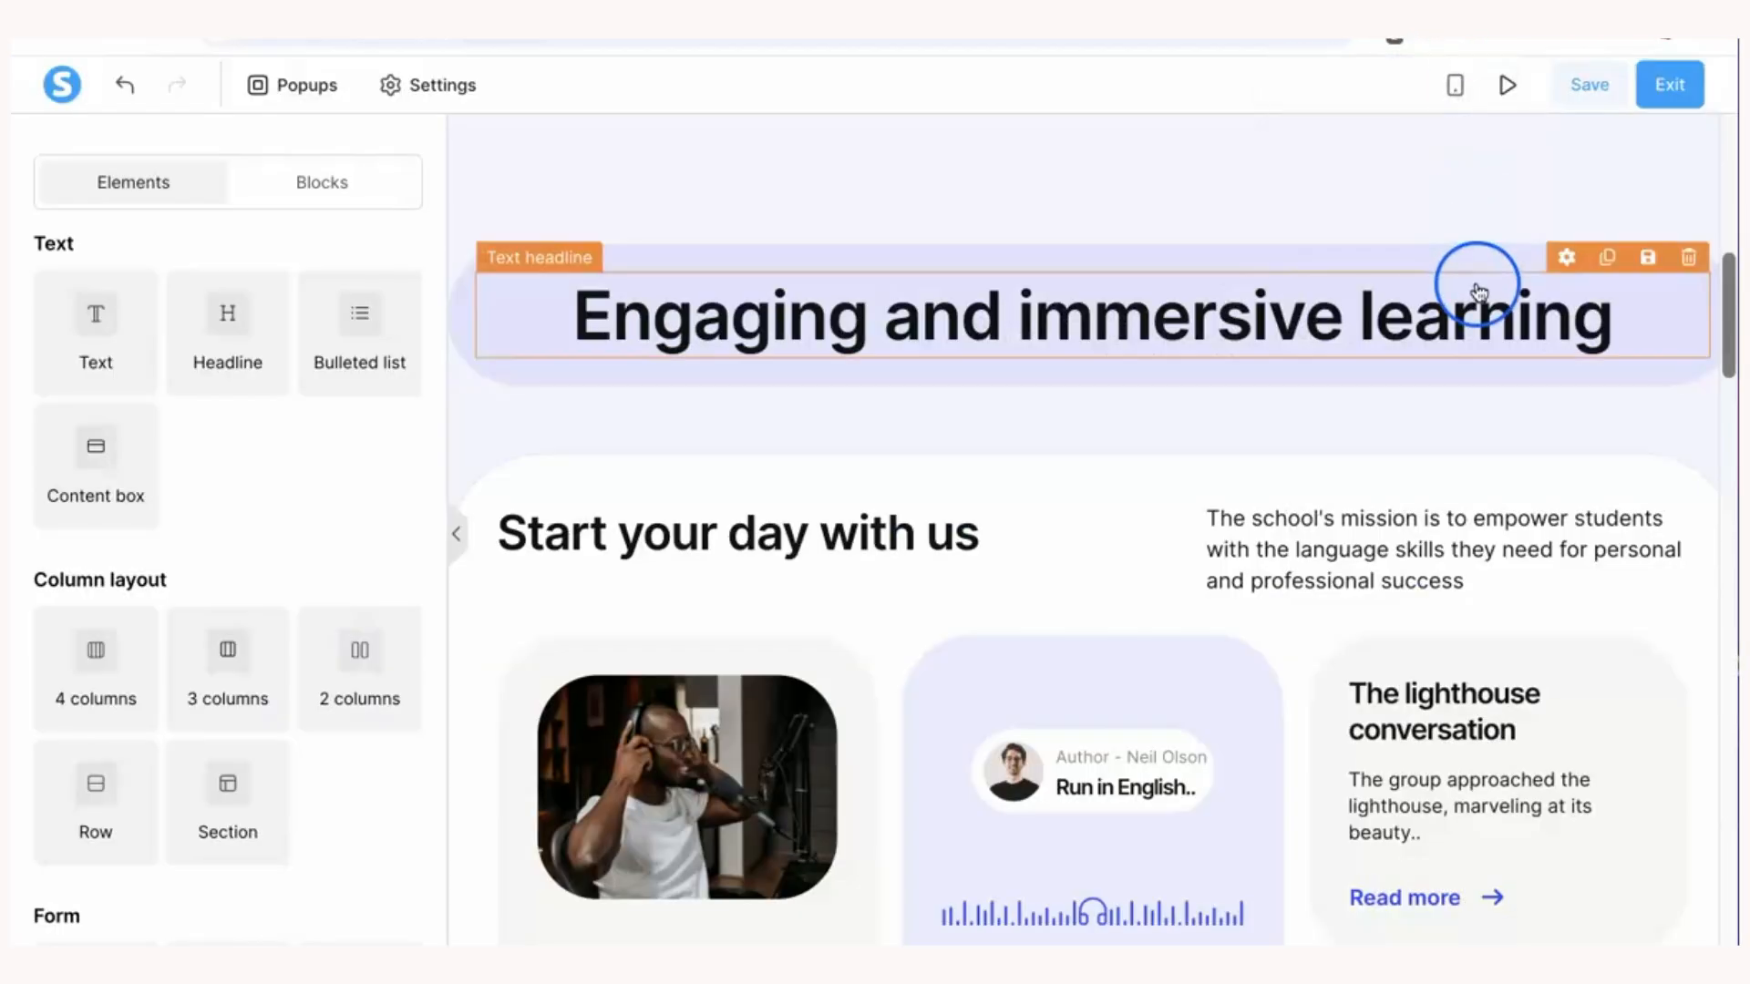
{"action": "scroll", "coordinate": [1442, 387], "scroll_direction": "down", "scroll_amount": 1}
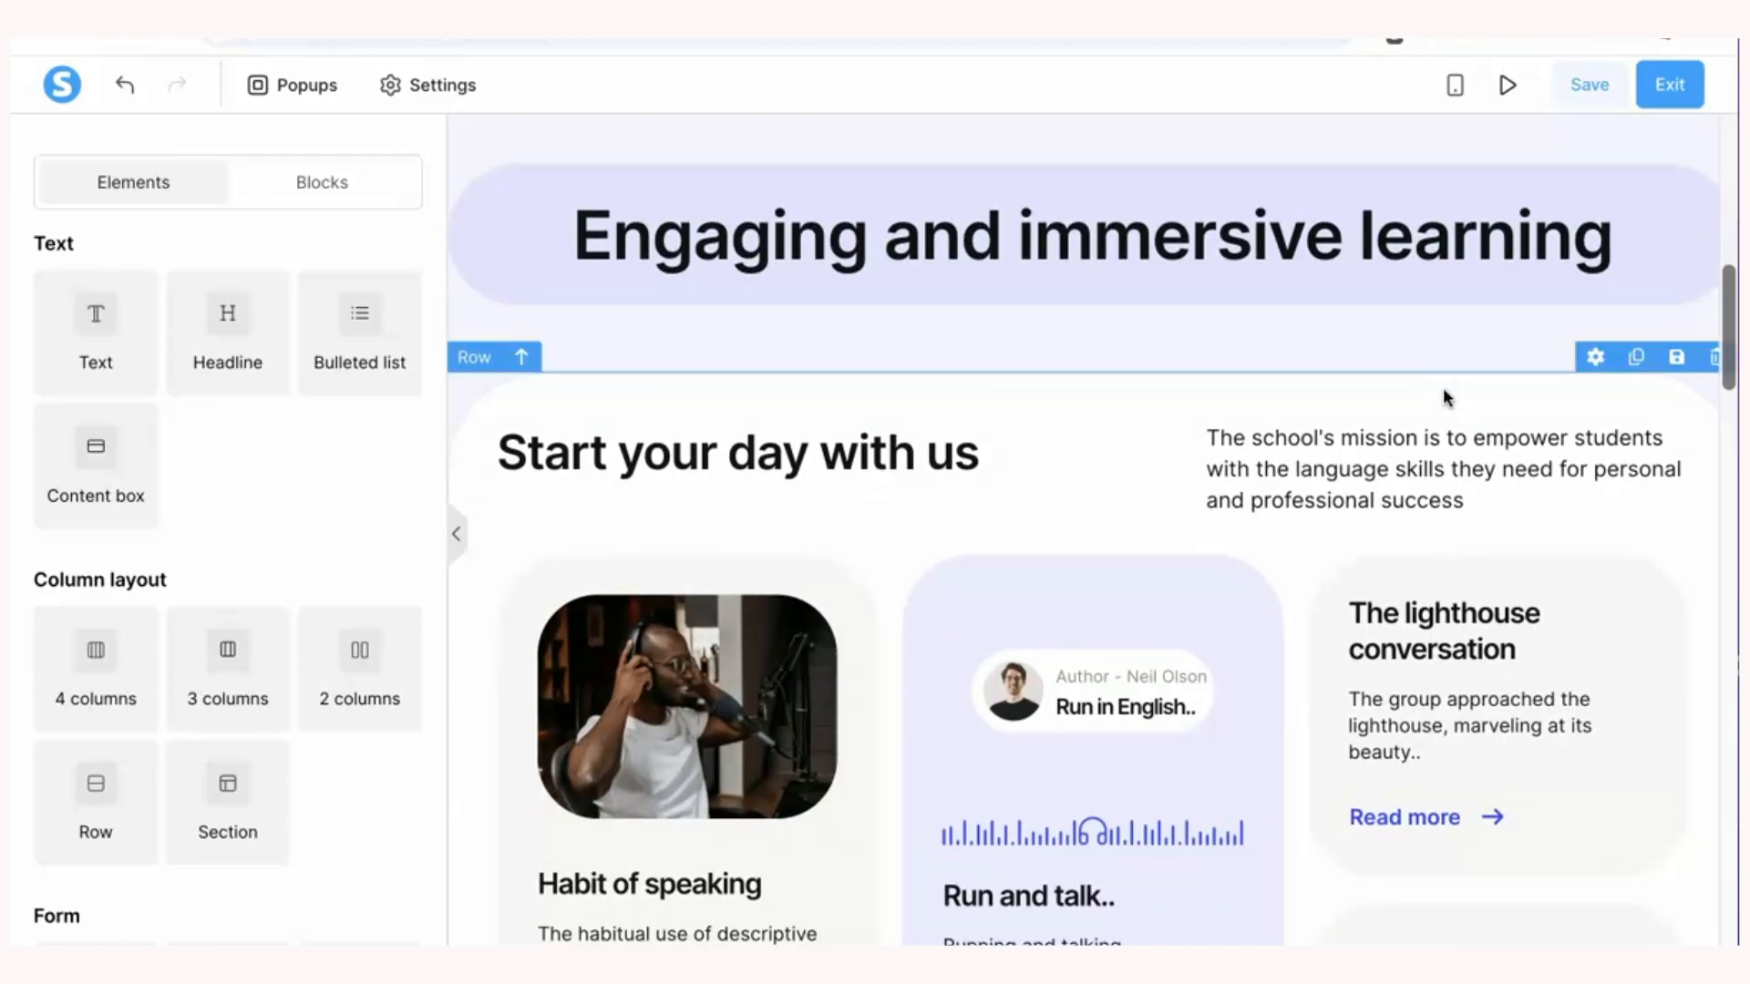
{"action": "scroll", "coordinate": [1445, 398], "scroll_direction": "up", "scroll_amount": 8}
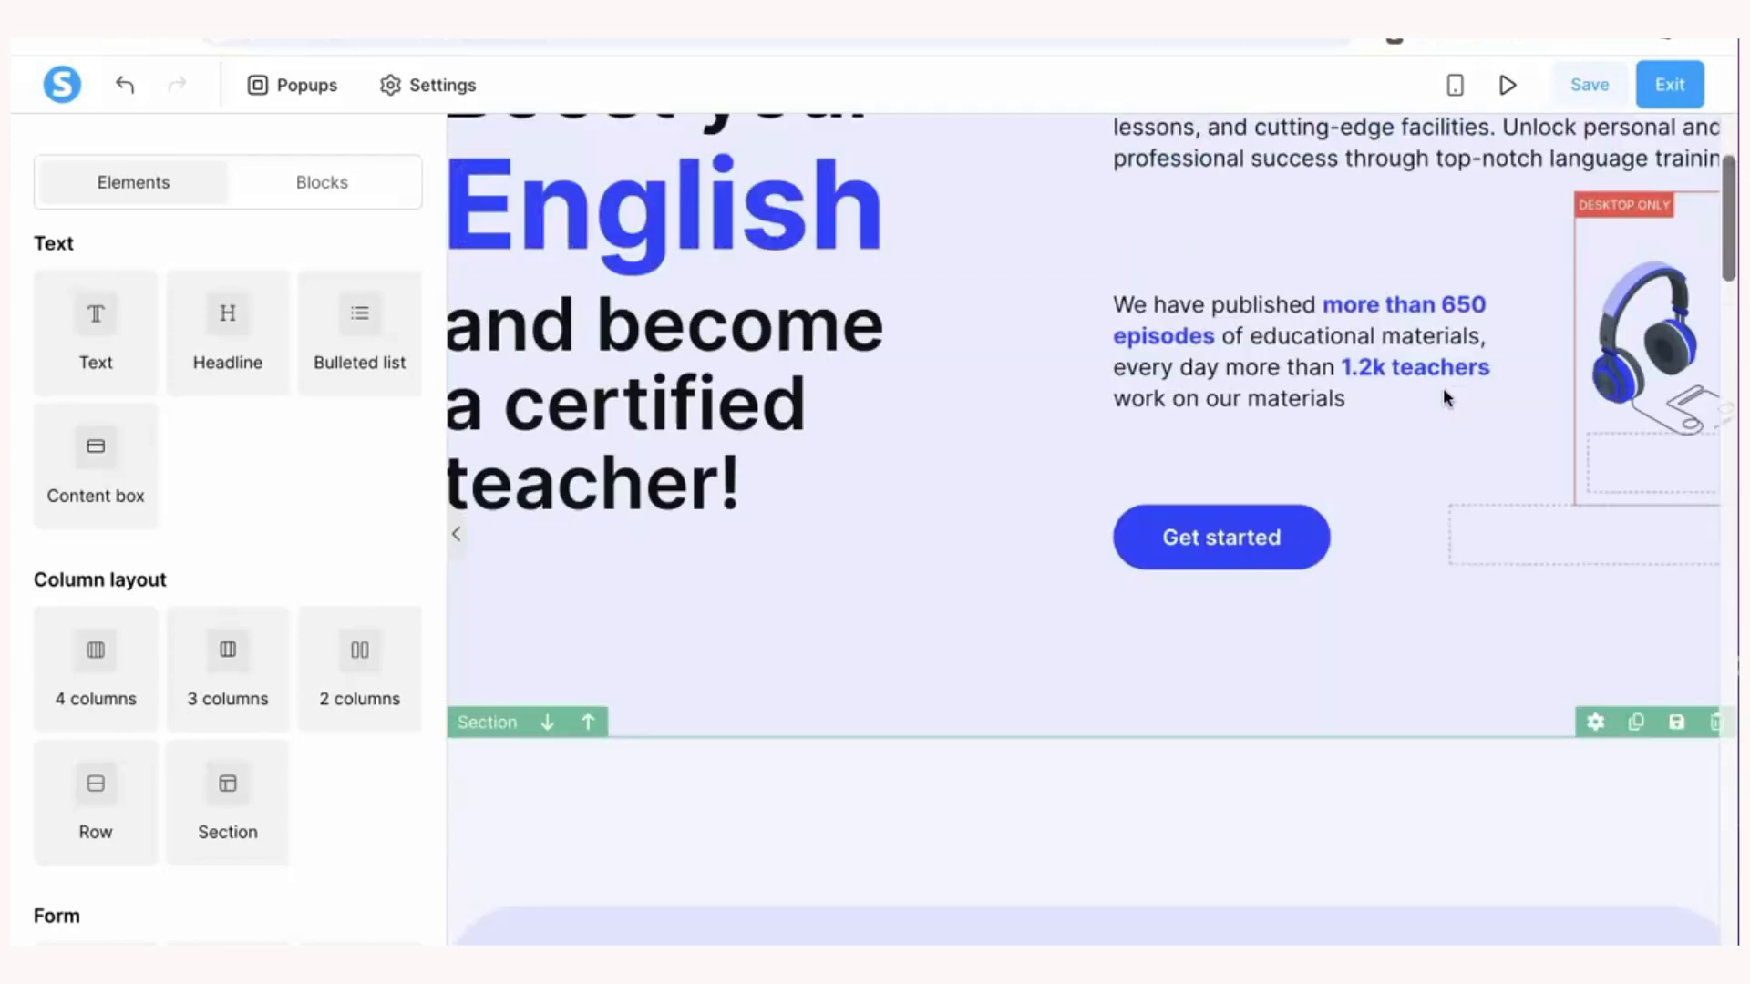
{"action": "scroll", "coordinate": [1444, 398], "scroll_direction": "up", "scroll_amount": 2}
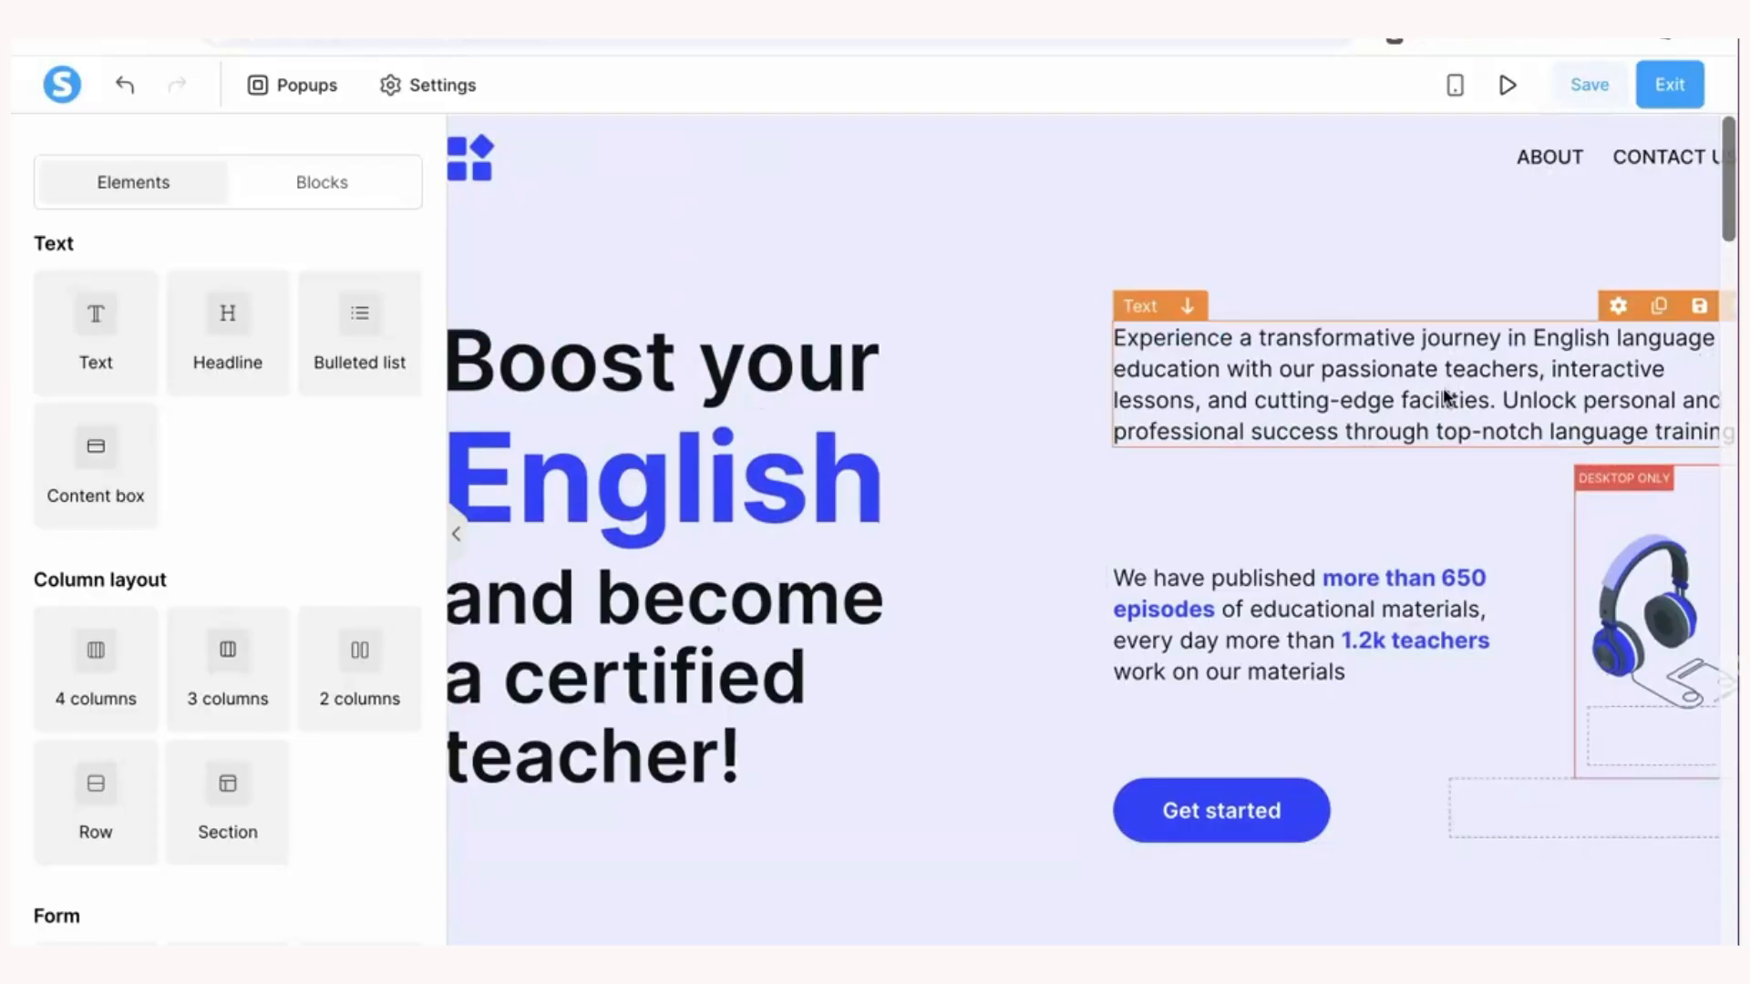